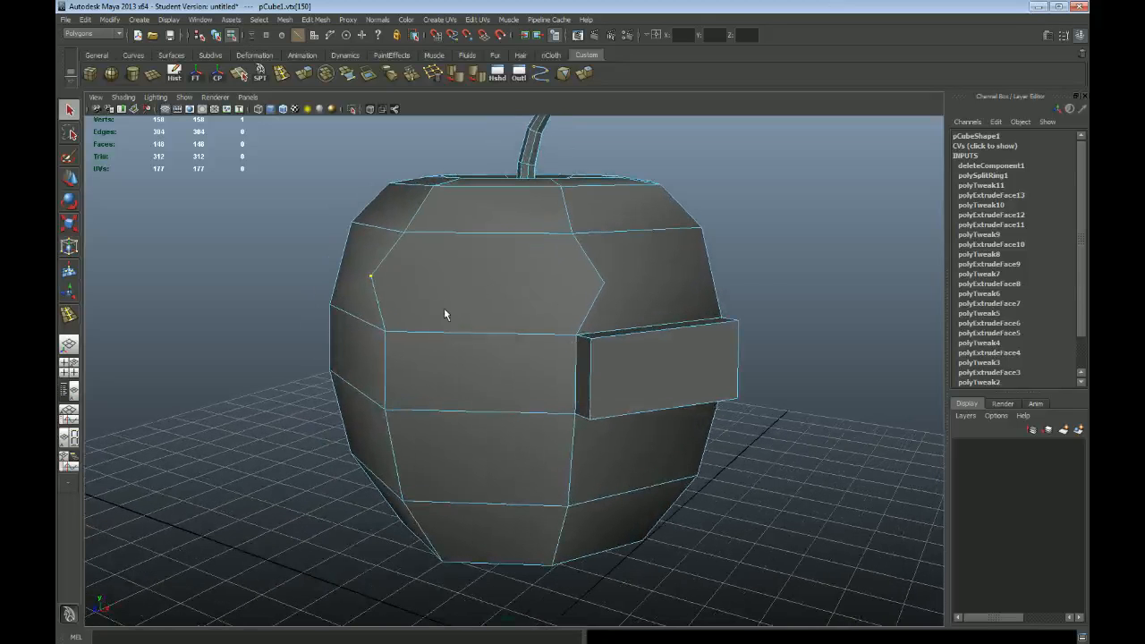
Inspect the six-sided face on the apple's upper front by selecting its bordering edges.
left_click_drag(435, 312, 440, 303, "alt")
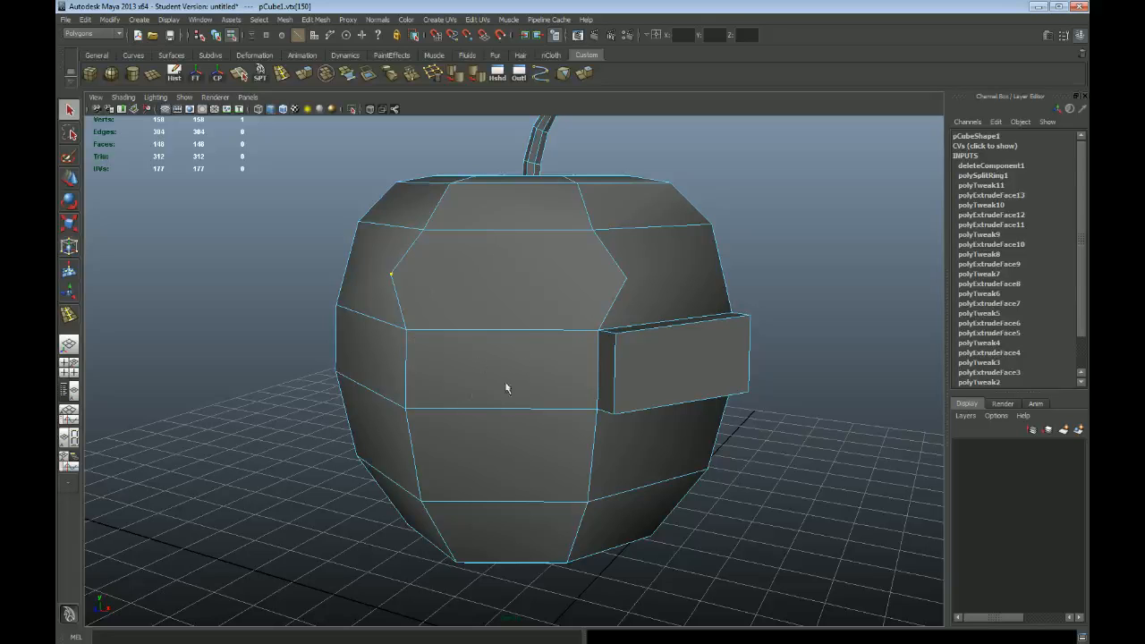
left_click_drag(533, 314, 493, 285, "alt")
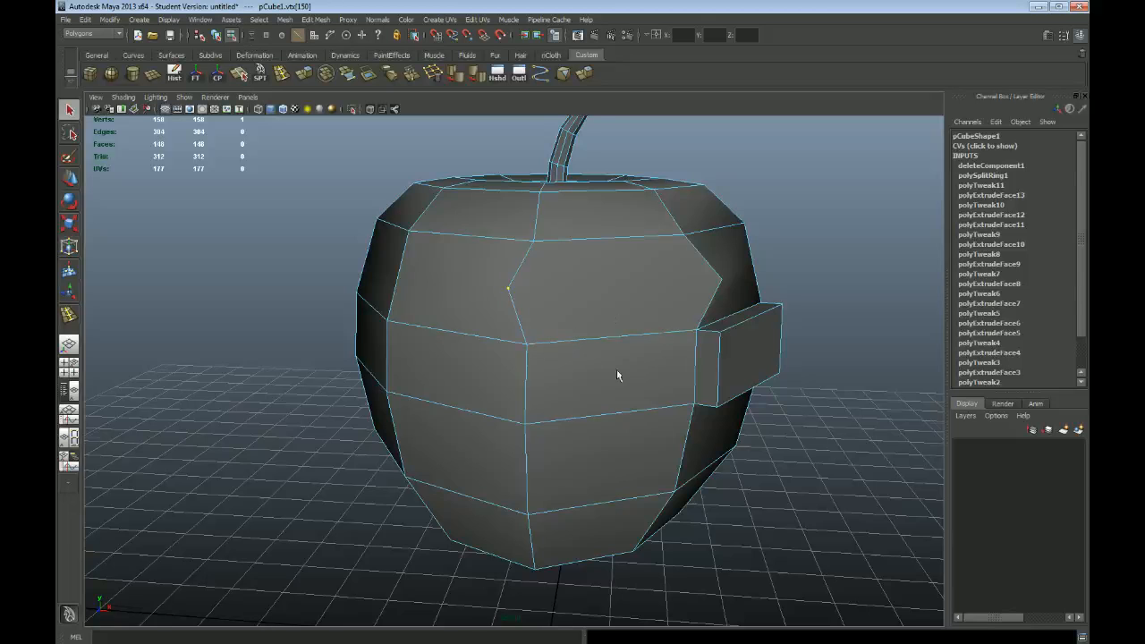
left_click_drag(618, 376, 595, 365, "alt")
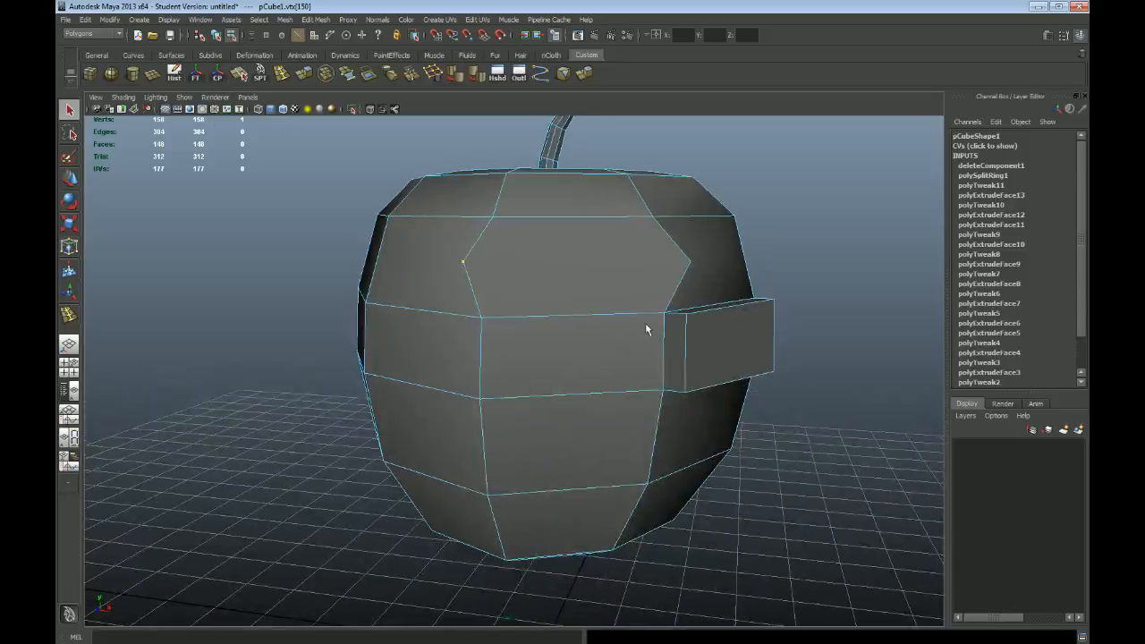
middle_click_drag(606, 279, 608, 296, "alt")
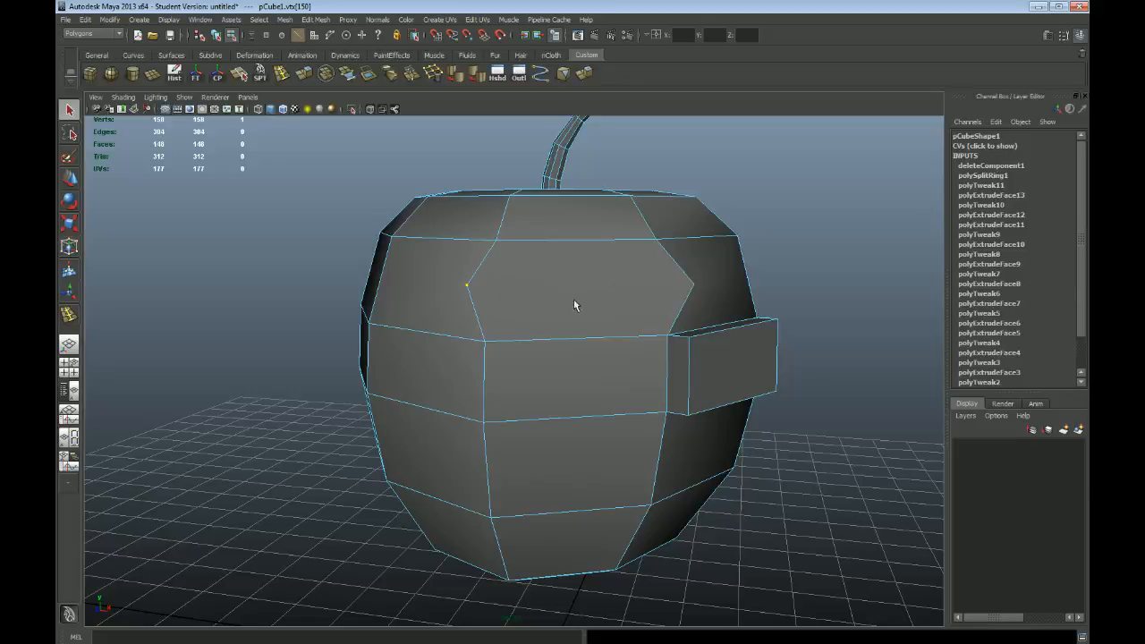
mouse_move(599, 308)
left_mouse_down("alt")
mouse_move(527, 304)
mouse_move(618, 310)
left_mouse_up("alt")
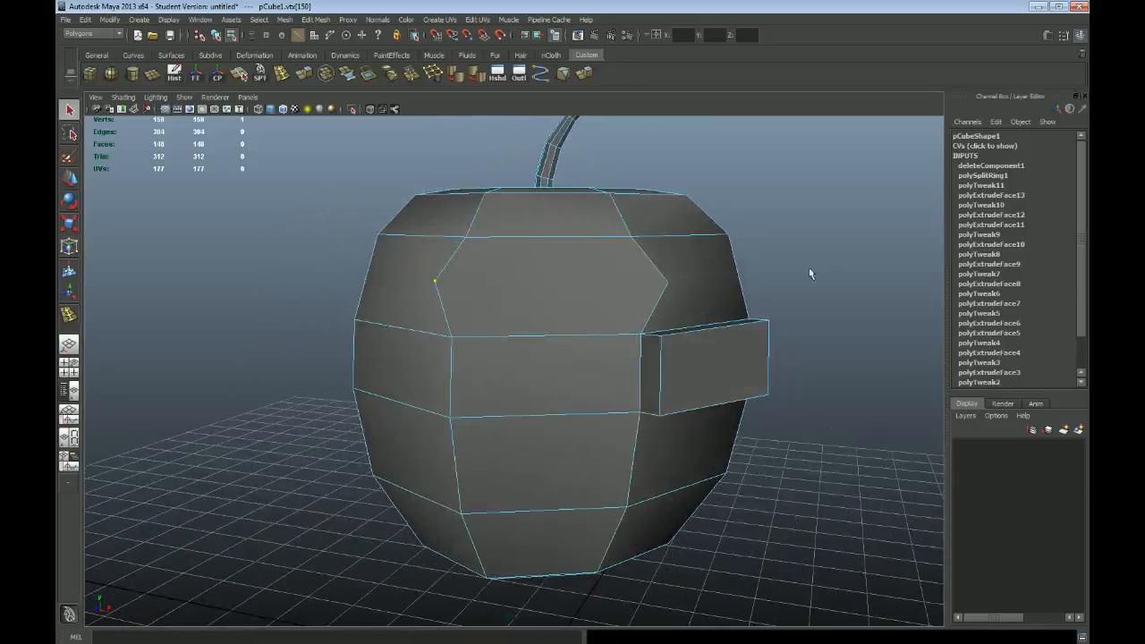
key("F10")
left_click(450, 259)
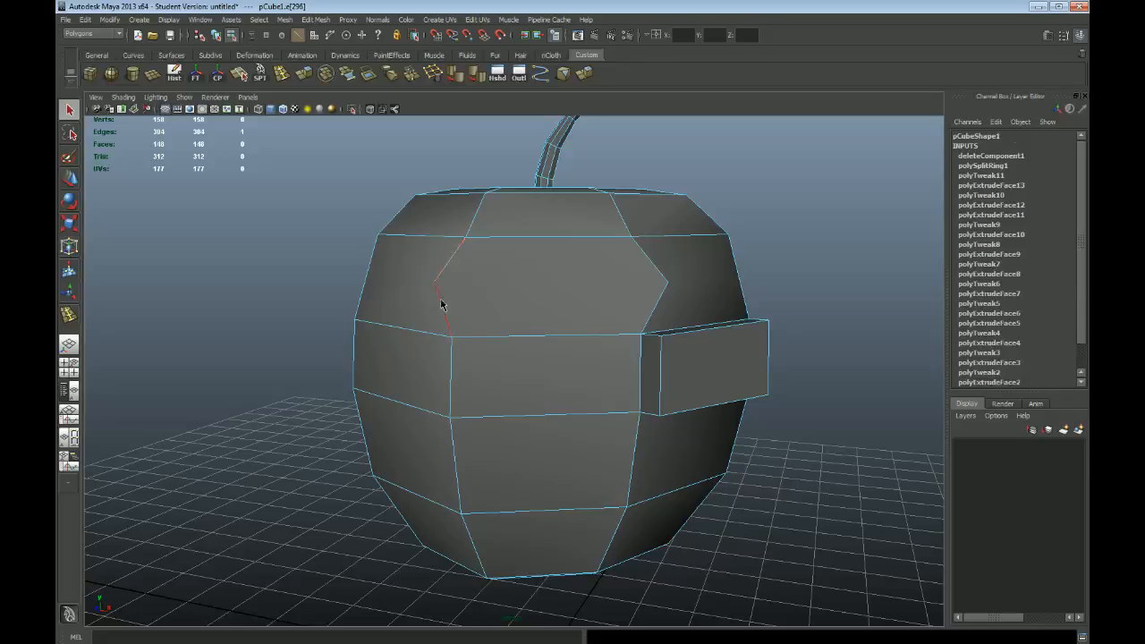
left_click(519, 336, "shift")
left_click(657, 285, "shift")
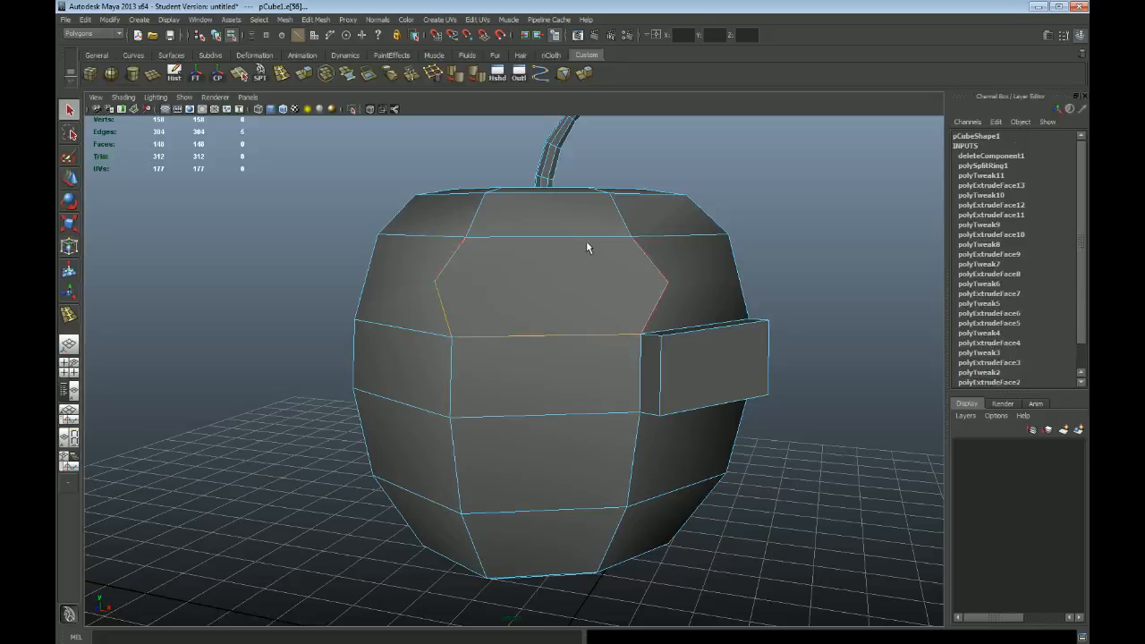
left_click(829, 266)
left_click_drag(565, 323, 552, 325, "alt")
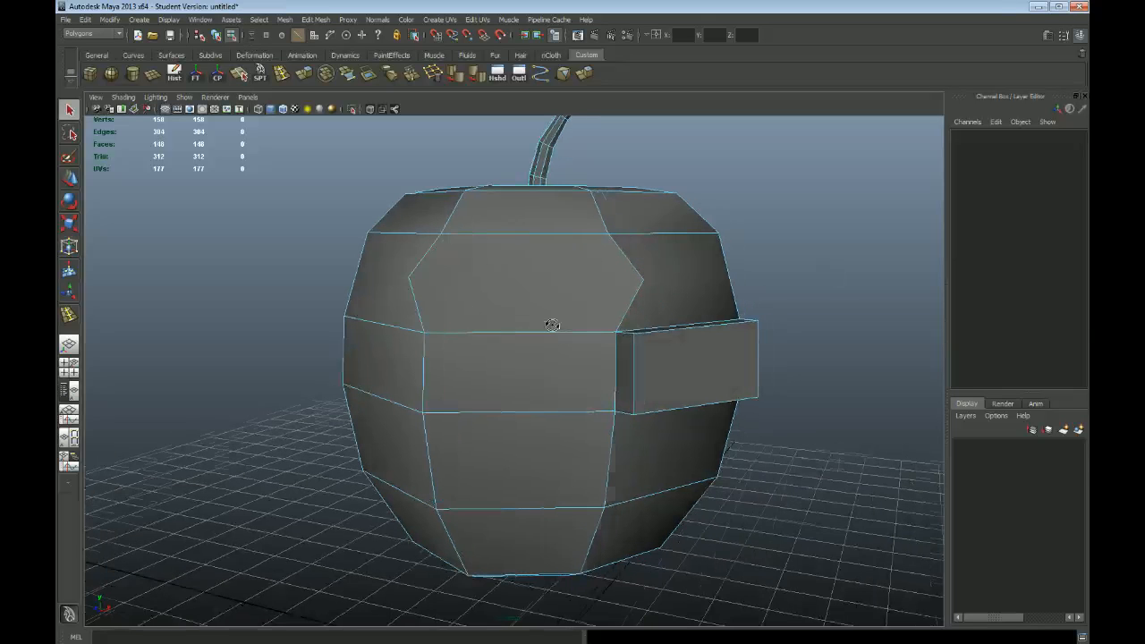
Delete the two leftover vertices on either side of the apple's upper front face.
key("F9")
left_click(407, 278)
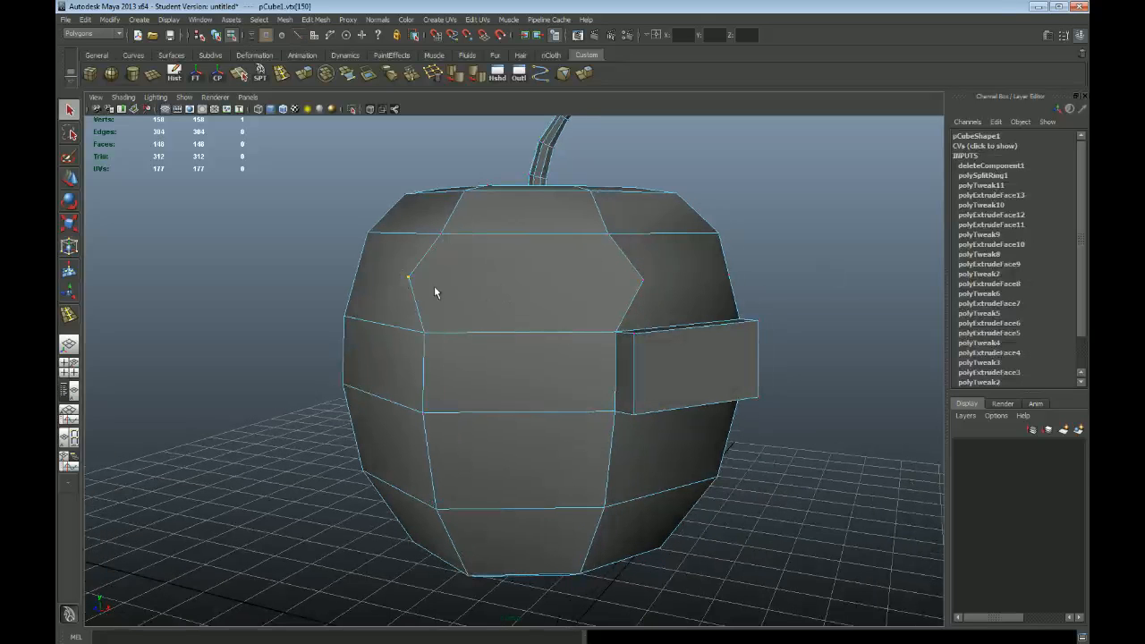
key("Delete")
left_click_drag(626, 269, 661, 293)
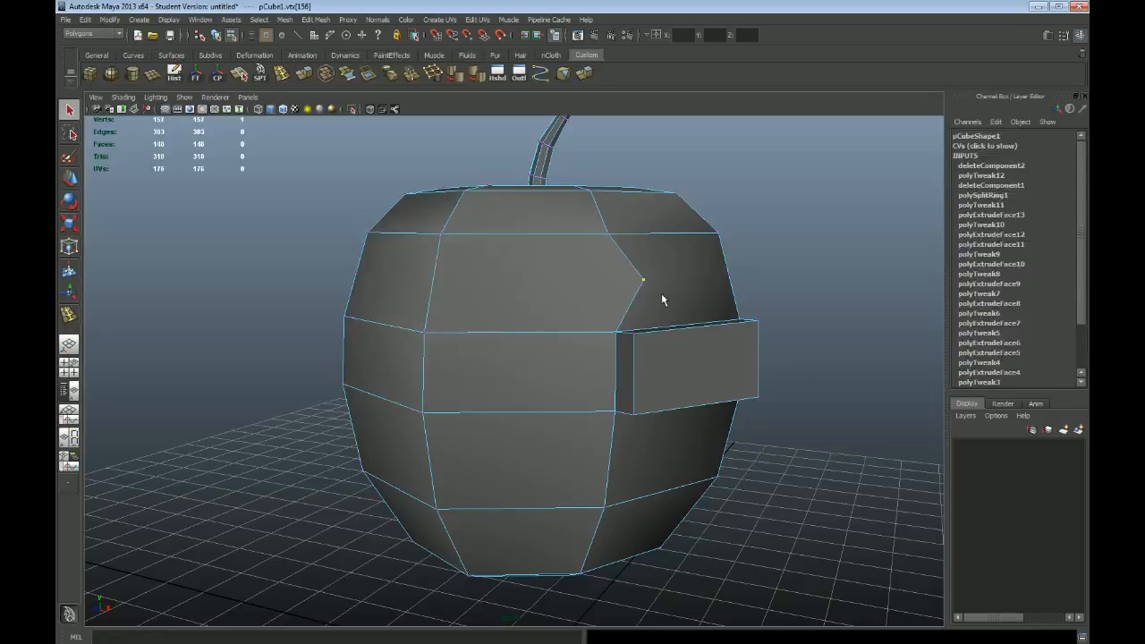
key("Delete")
Delete the remaining ring of stray vertices around the apple's upper body, selecting them together in the front view.
key("space")
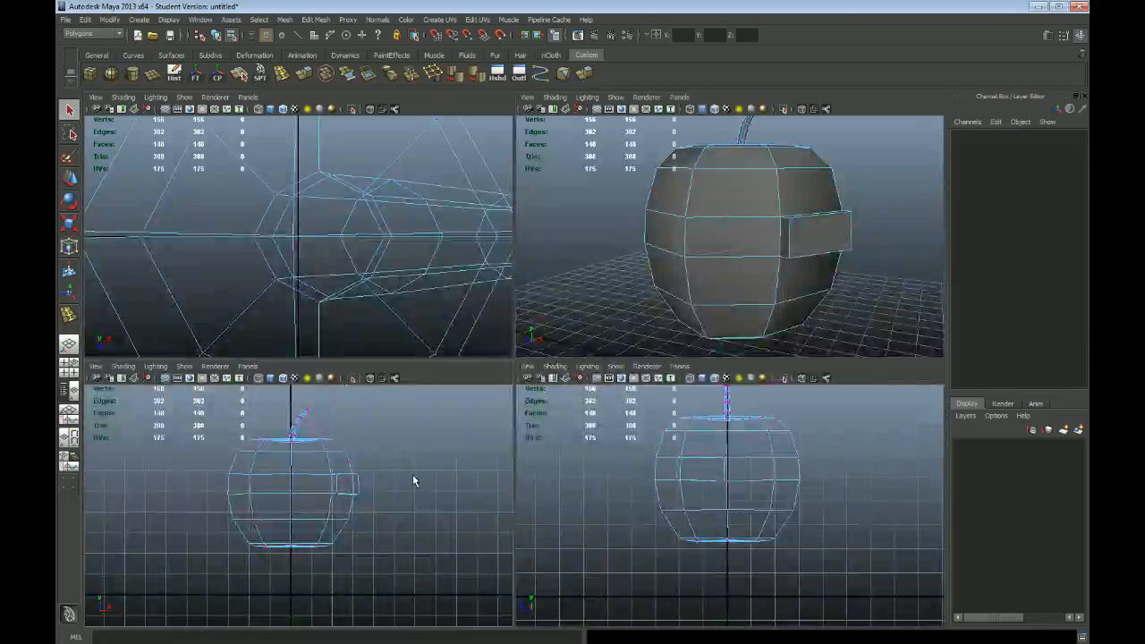
key("space")
left_click_drag(338, 265, 679, 284)
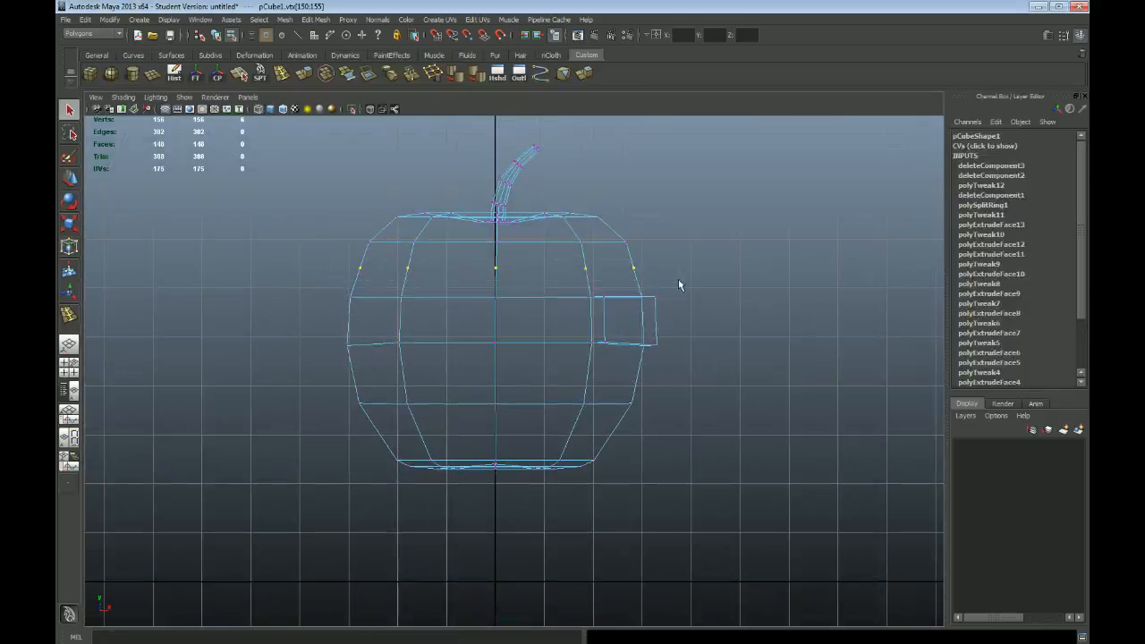
key("Delete")
key("space")
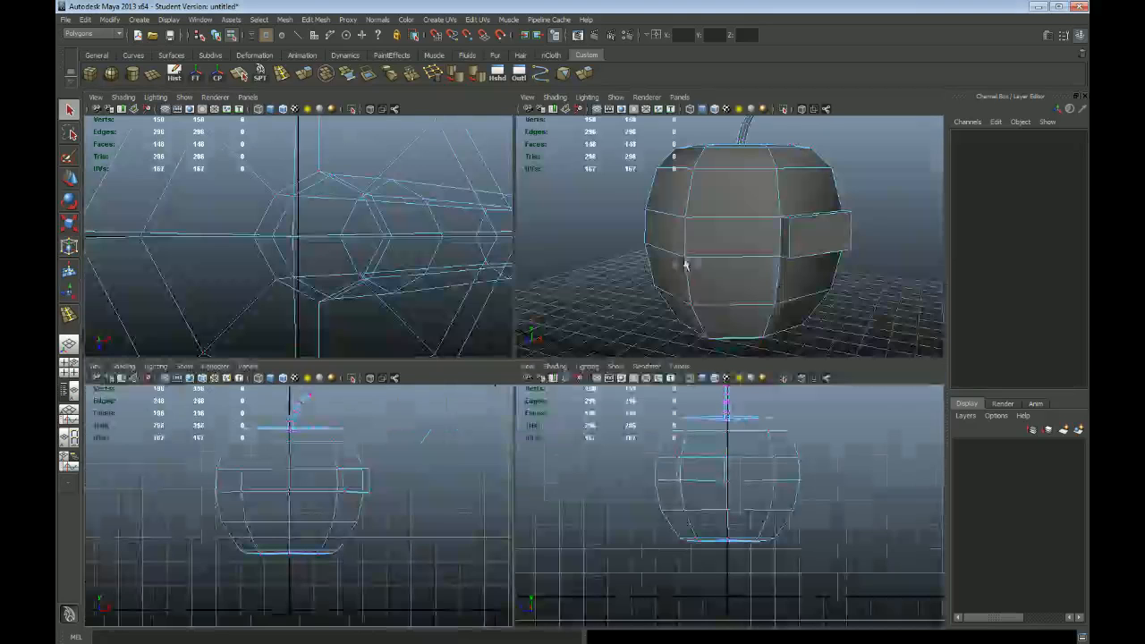
key("space")
Insert an edge loop around the apple's upper body, just above the protruding block.
key("F8")
left_click(499, 356)
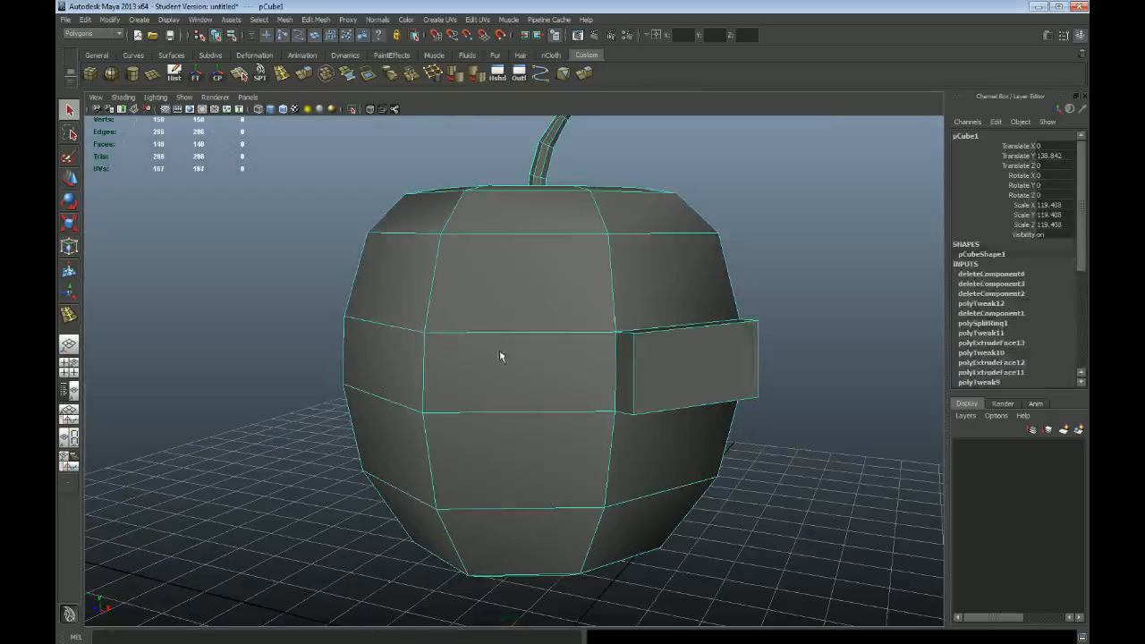
left_click(282, 74)
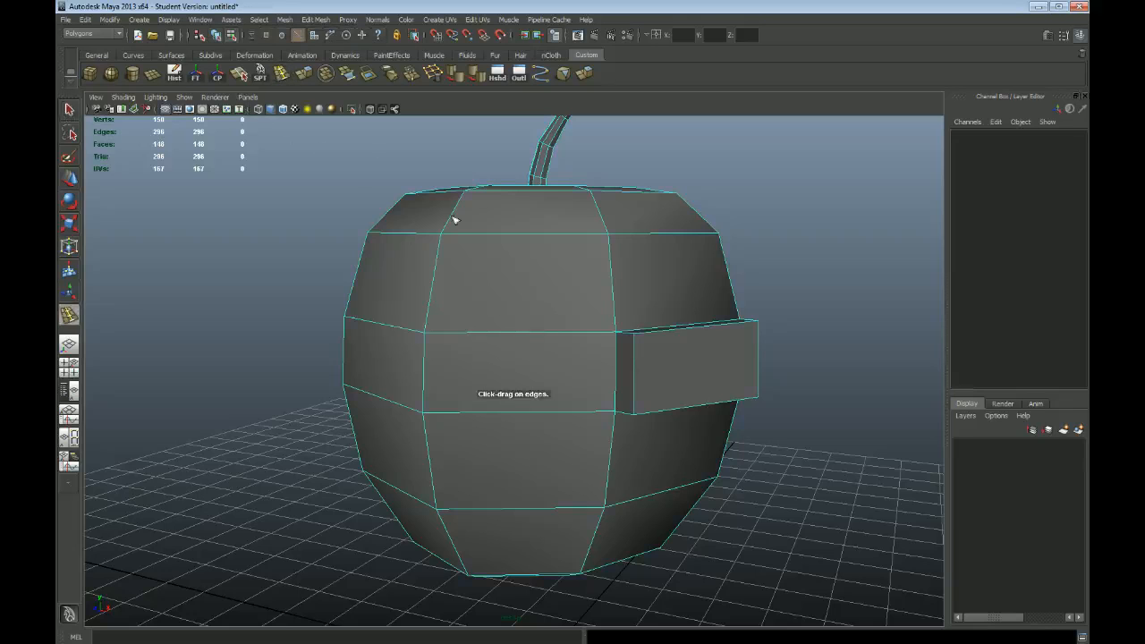
left_click_drag(435, 290, 484, 317)
key("q")
left_click(885, 205)
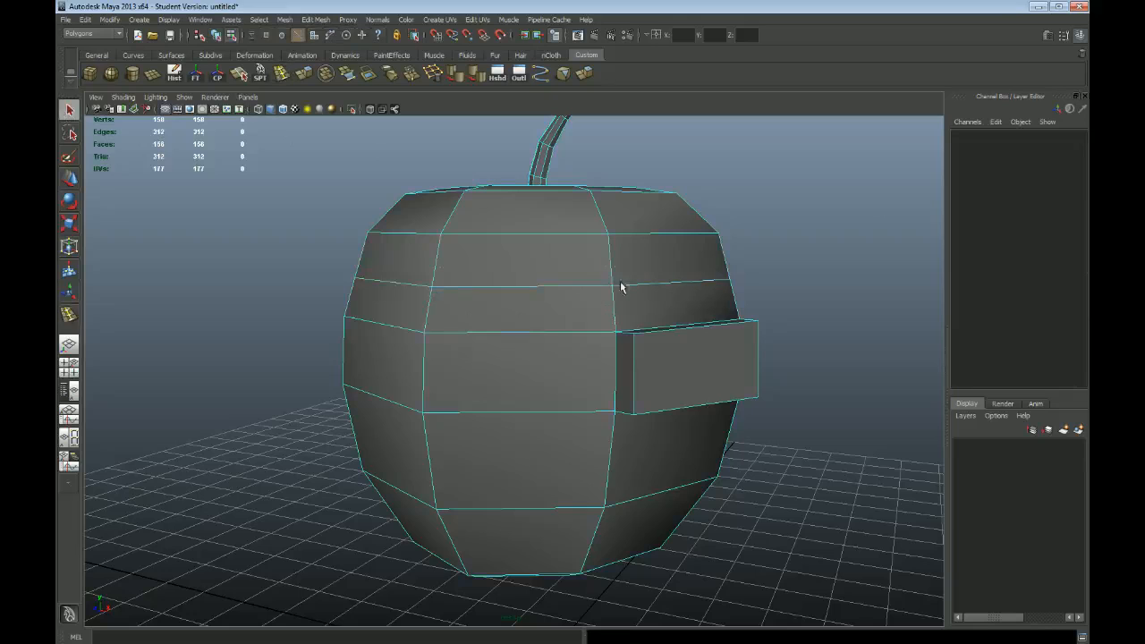
Try an ordinary delete on the new edge loop, and undo the deletion.
double_click(563, 286)
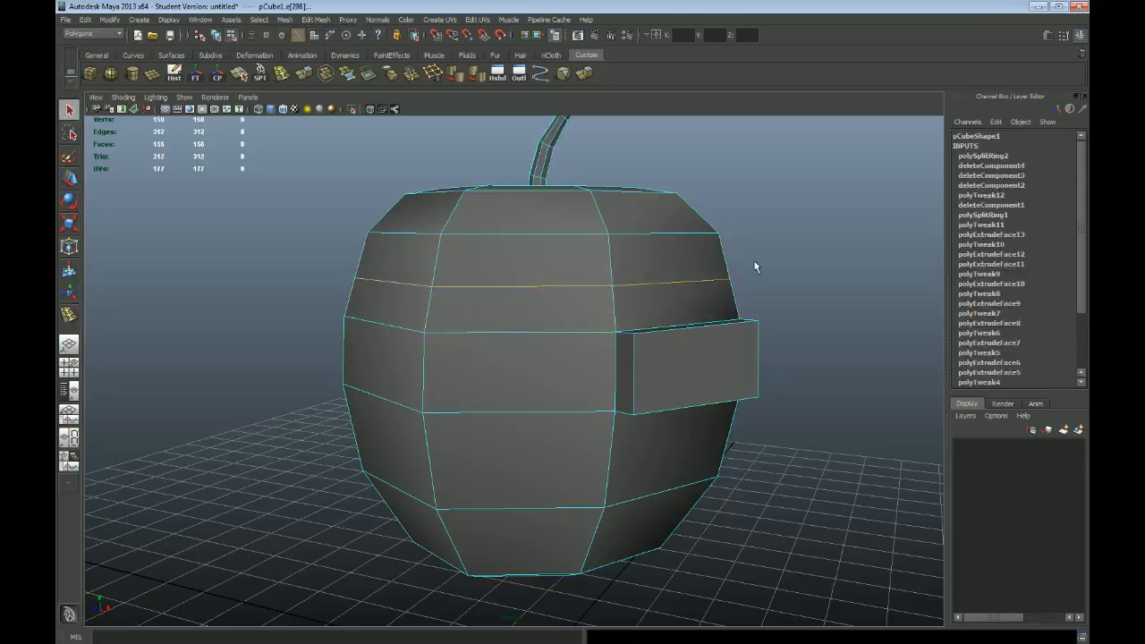
key("Delete")
key("F8")
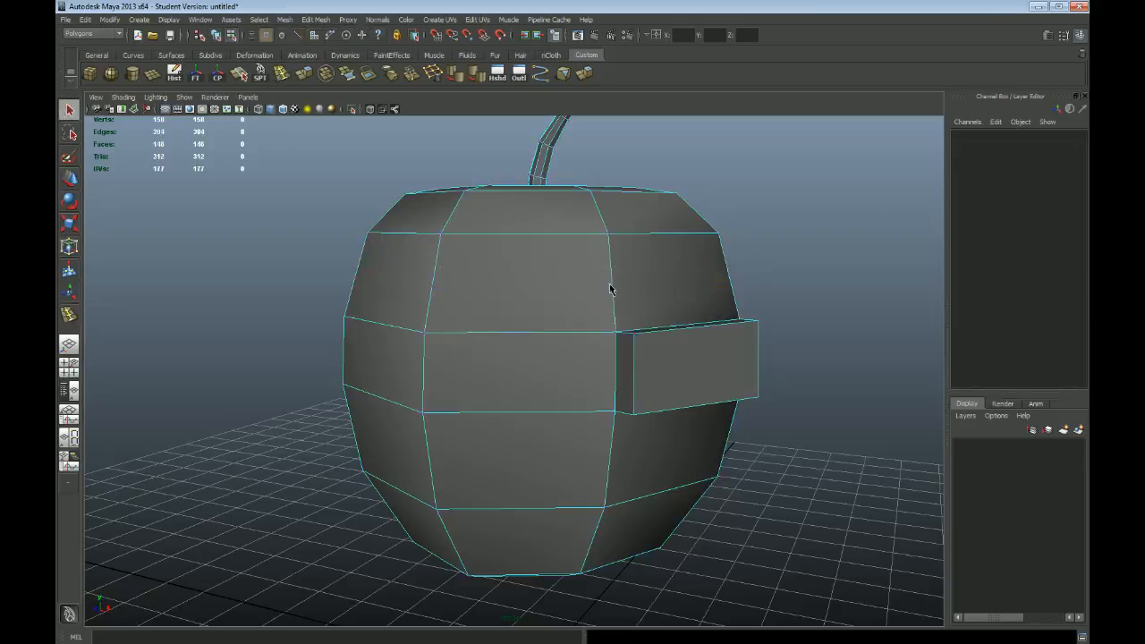
key("ctrl+z")
key("ctrl+z")
key("ctrl+z")
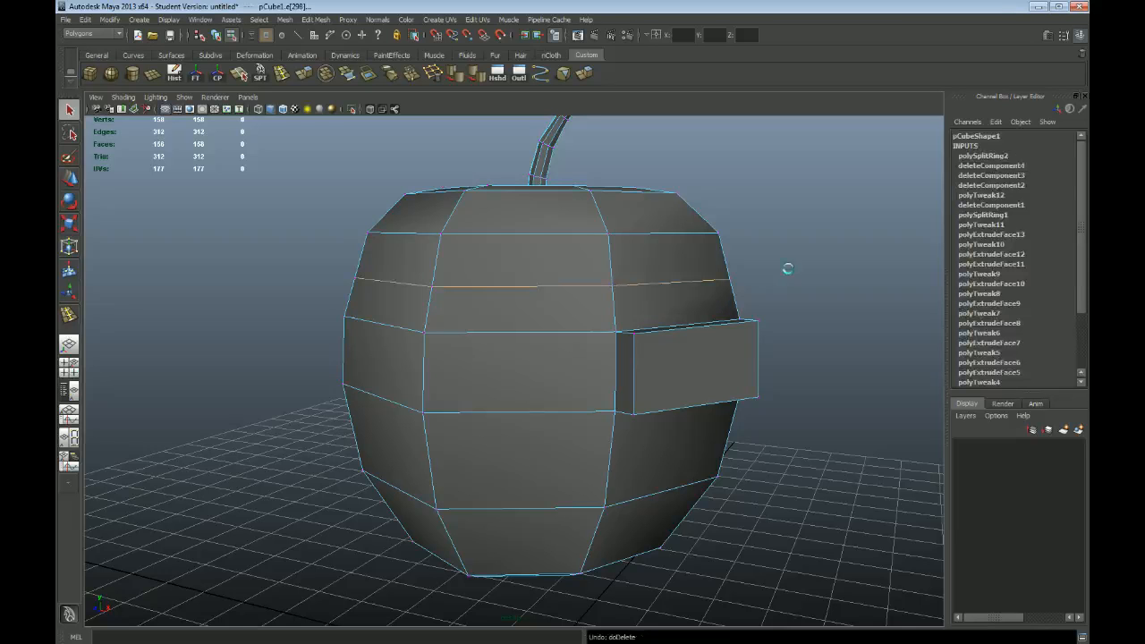
Remove the selected upper-body edge loop together with its vertices using Delete Edge/Vertex.
left_click_drag(689, 317, 807, 299, "alt")
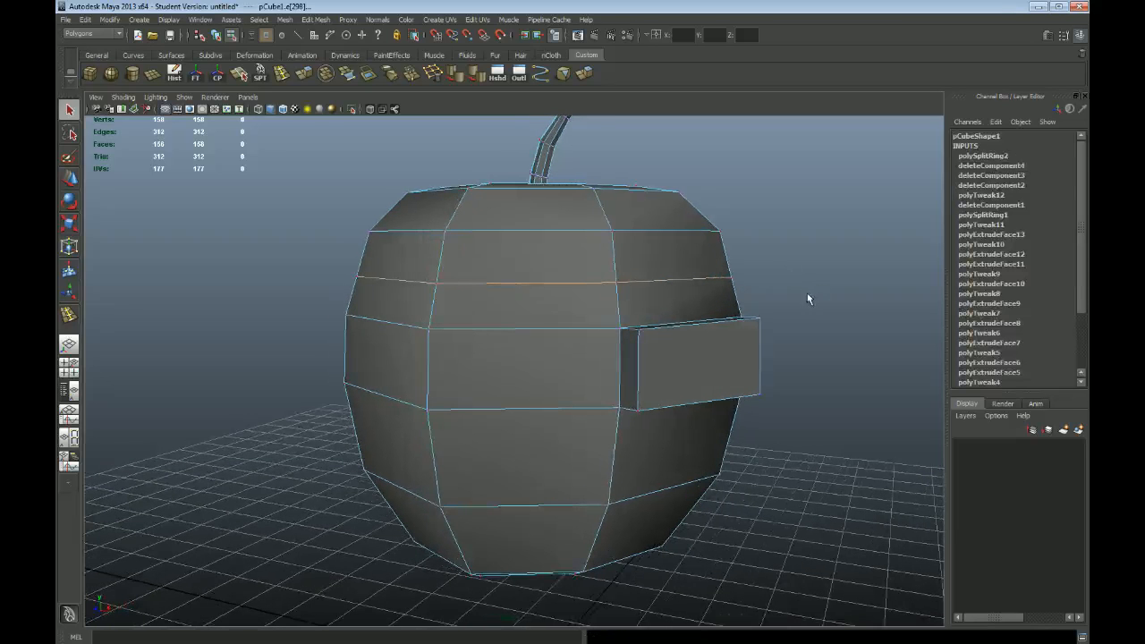
left_click(319, 20)
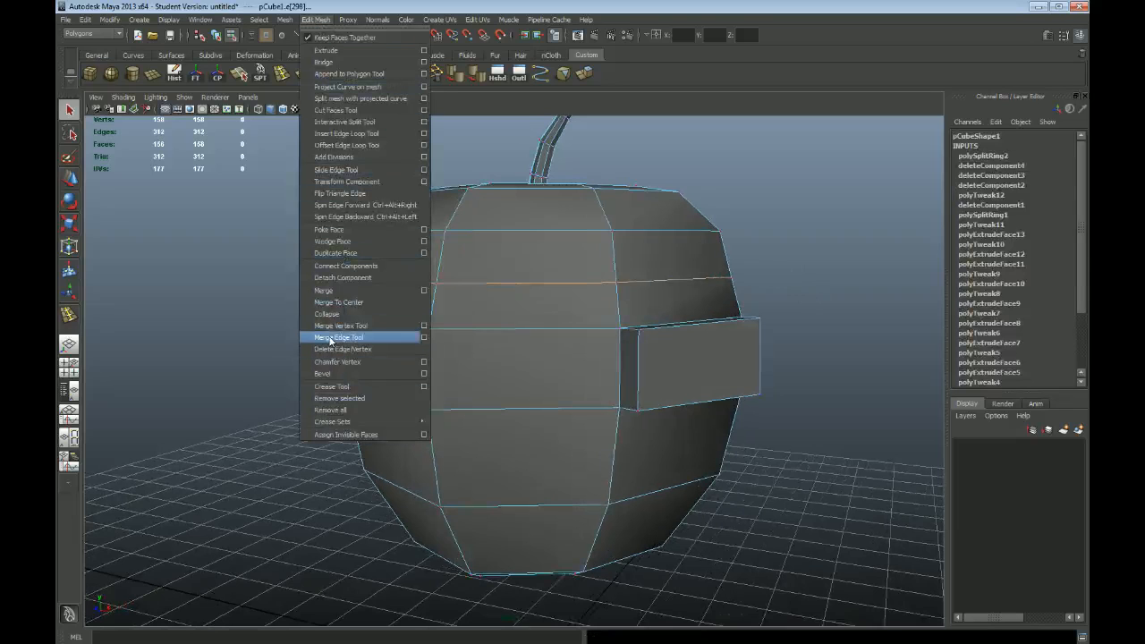
left_click(385, 350)
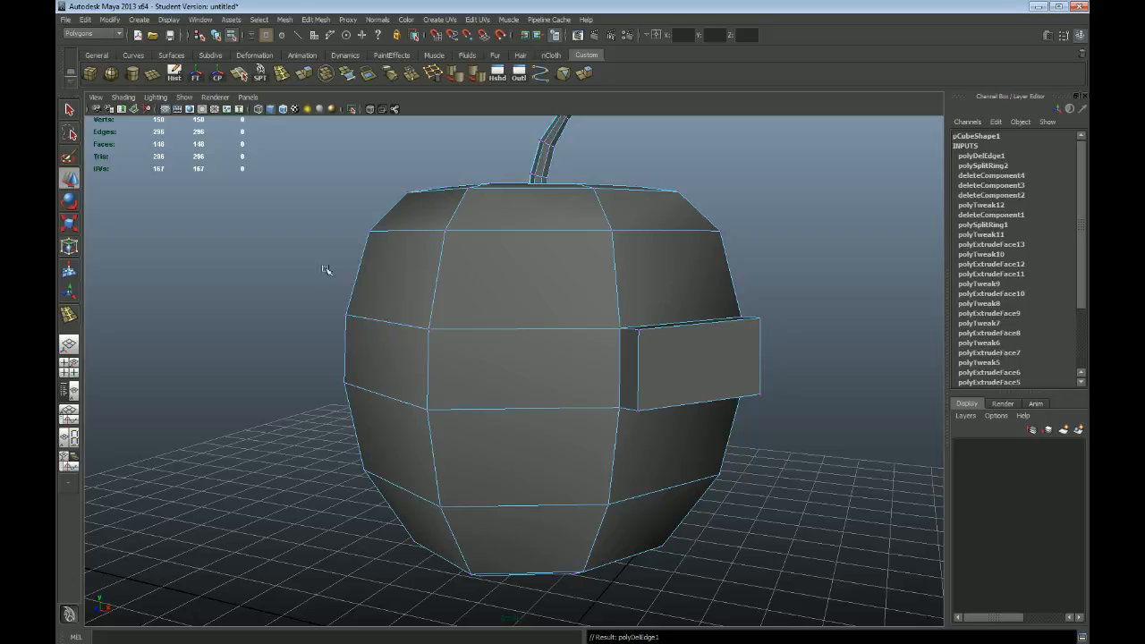
Check the apple's upper body for leftover vertices in the perspective and front views.
left_click_drag(325, 268, 515, 289)
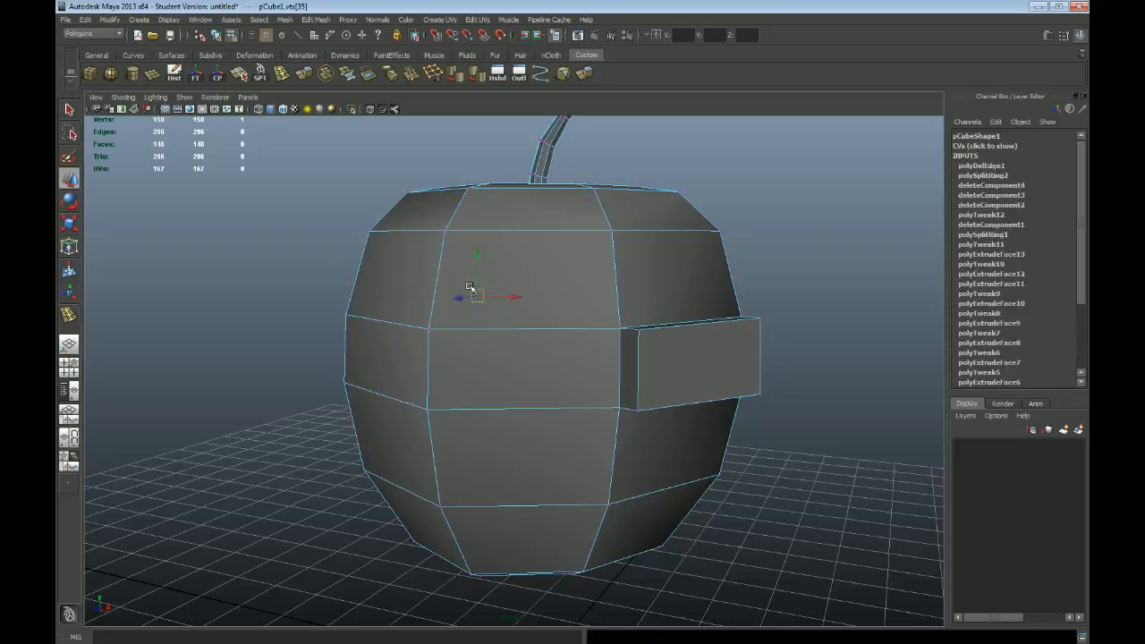
left_click(295, 265)
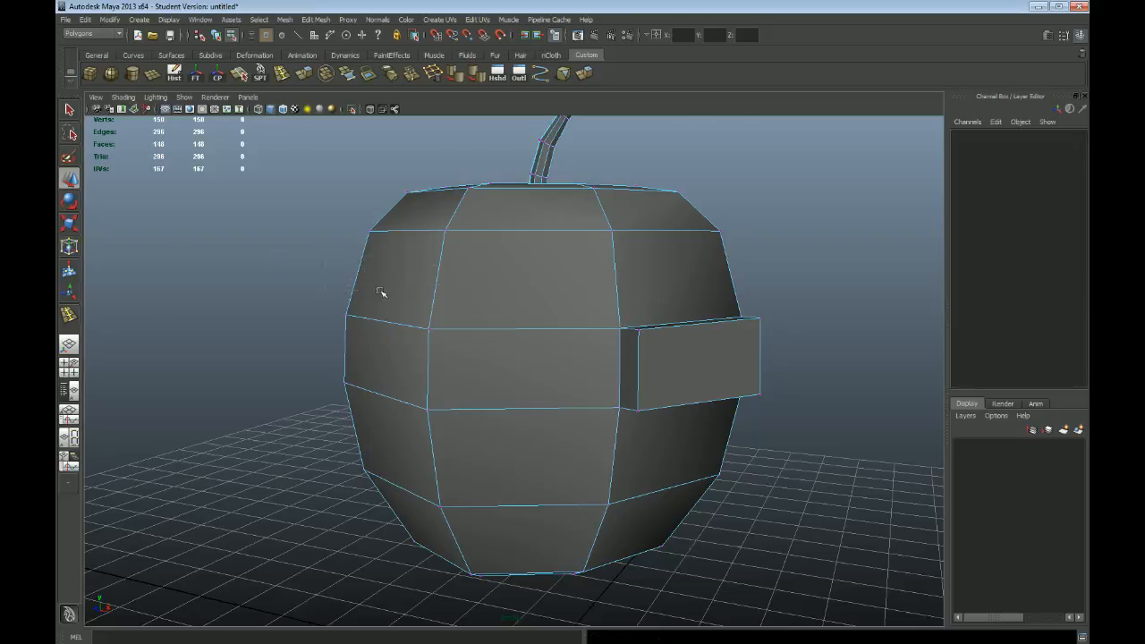
key("space")
key("space")
scroll(244, 350, "up", 3)
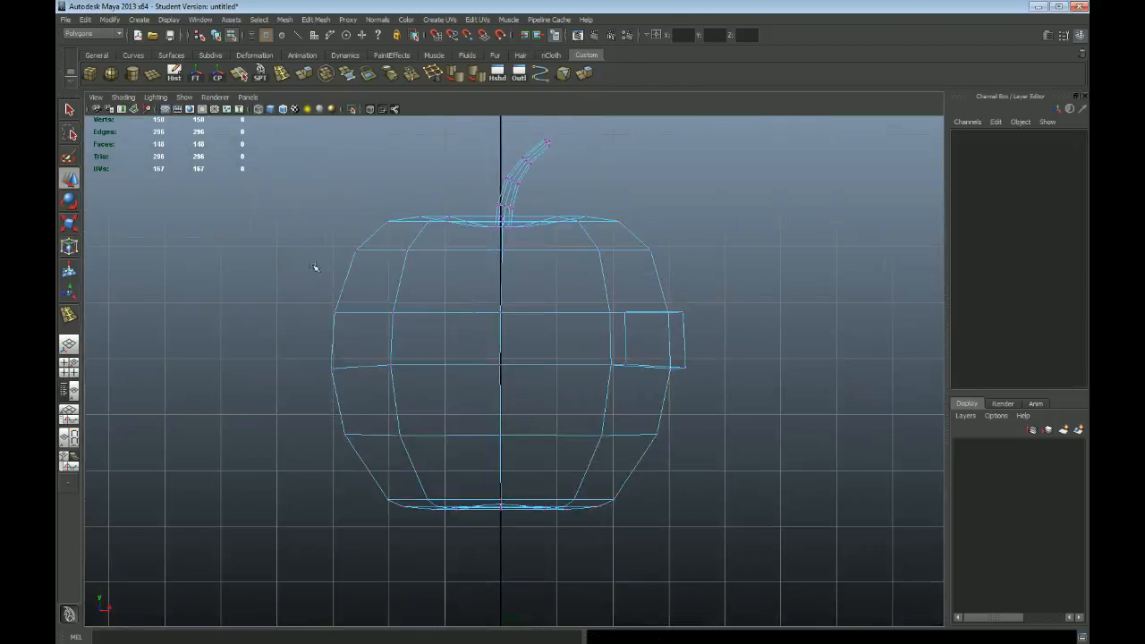
key("space")
key("space")
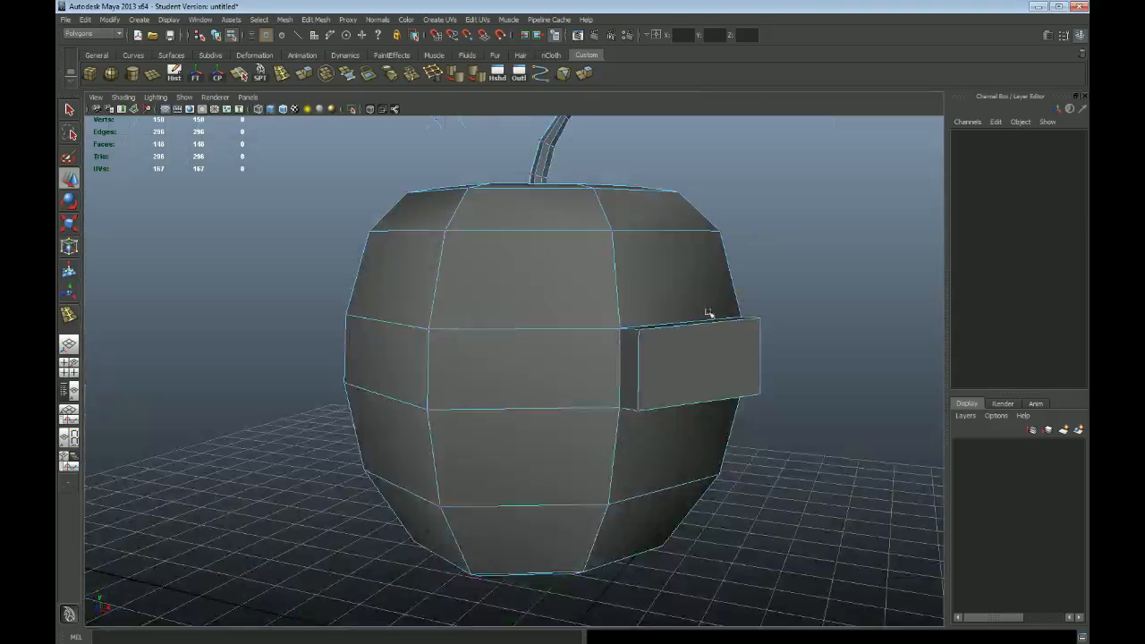
Delete all five faces of the block protruding from the apple's side, leaving an open hole.
left_click_drag(691, 289, 685, 317, "alt")
middle_click_drag(685, 317, 656, 277, "alt")
left_click_drag(657, 278, 645, 283, "alt")
middle_click_drag(642, 304, 627, 274, "alt")
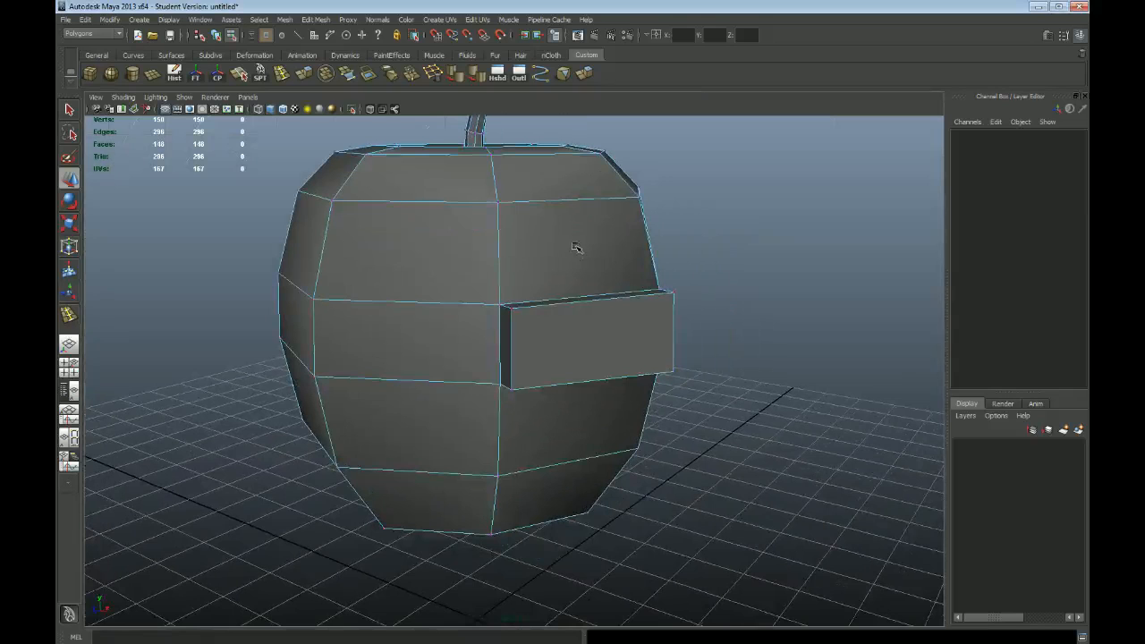
left_click_drag(601, 333, 627, 326, "alt")
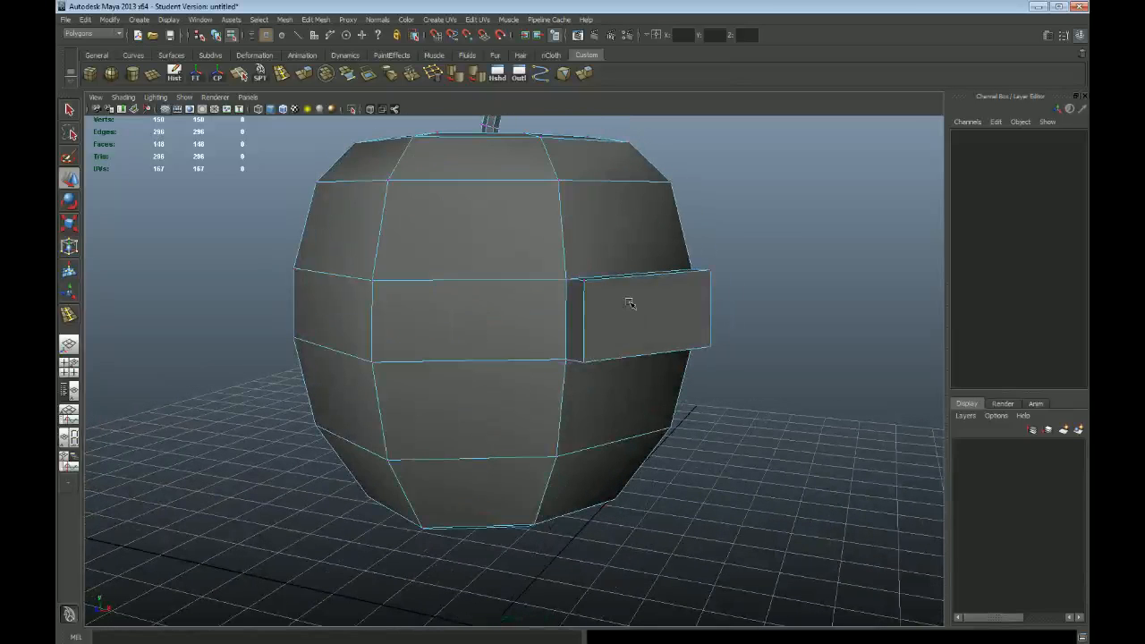
key("F11")
left_click_drag(669, 328, 799, 338, "alt")
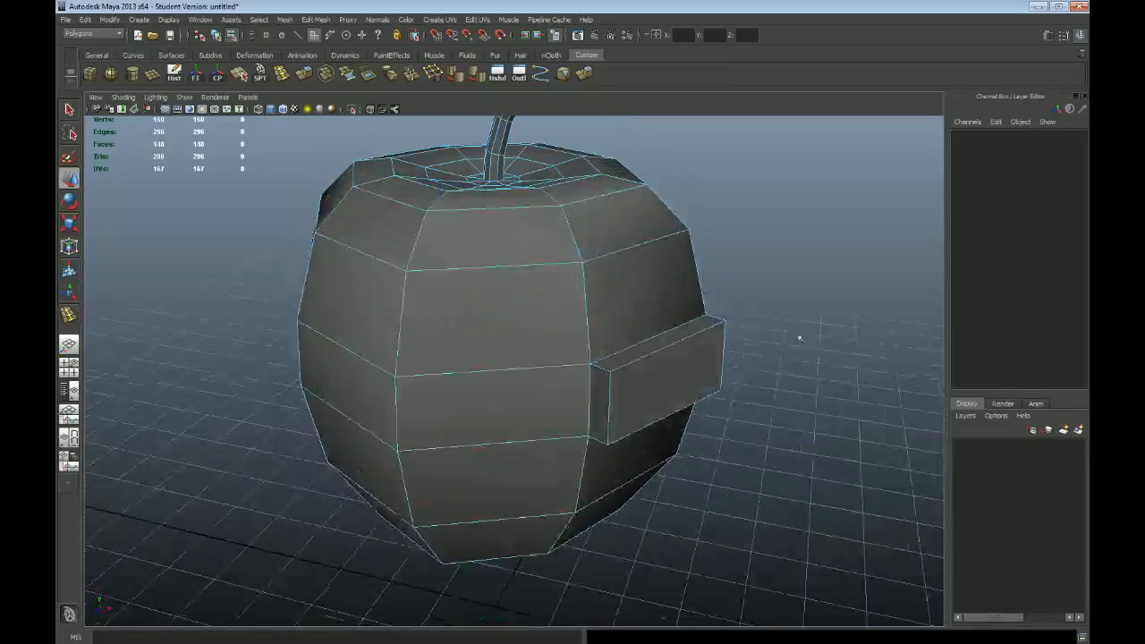
left_click(677, 332)
left_click(659, 396, "shift")
left_click(599, 398, "shift")
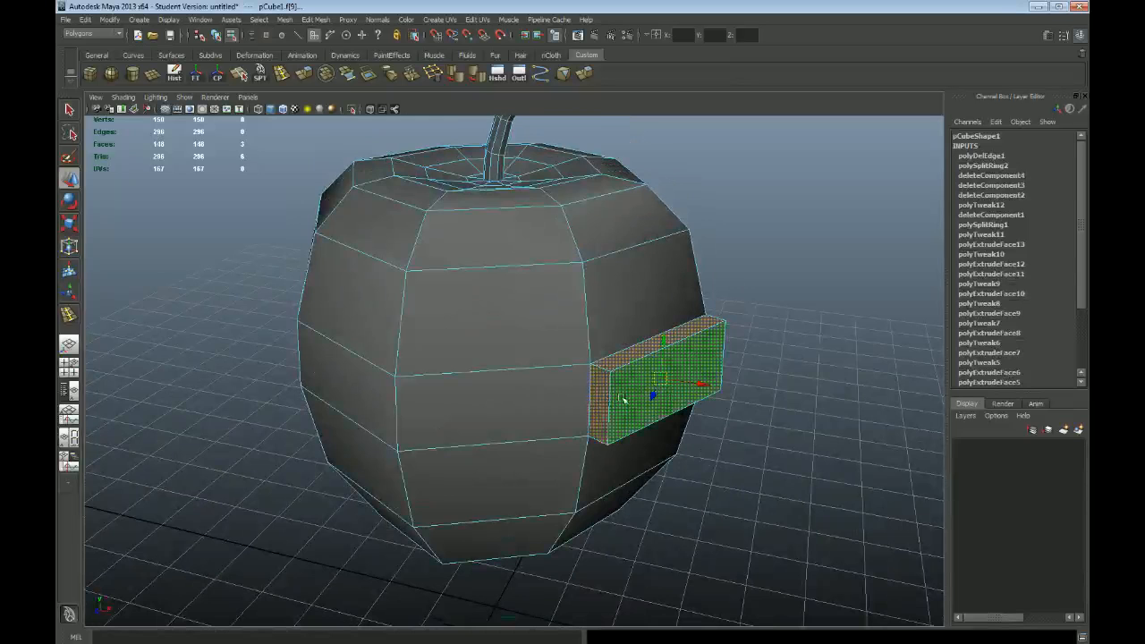
left_click_drag(623, 400, 683, 391, "alt")
left_click_drag(532, 440, 501, 272, "alt")
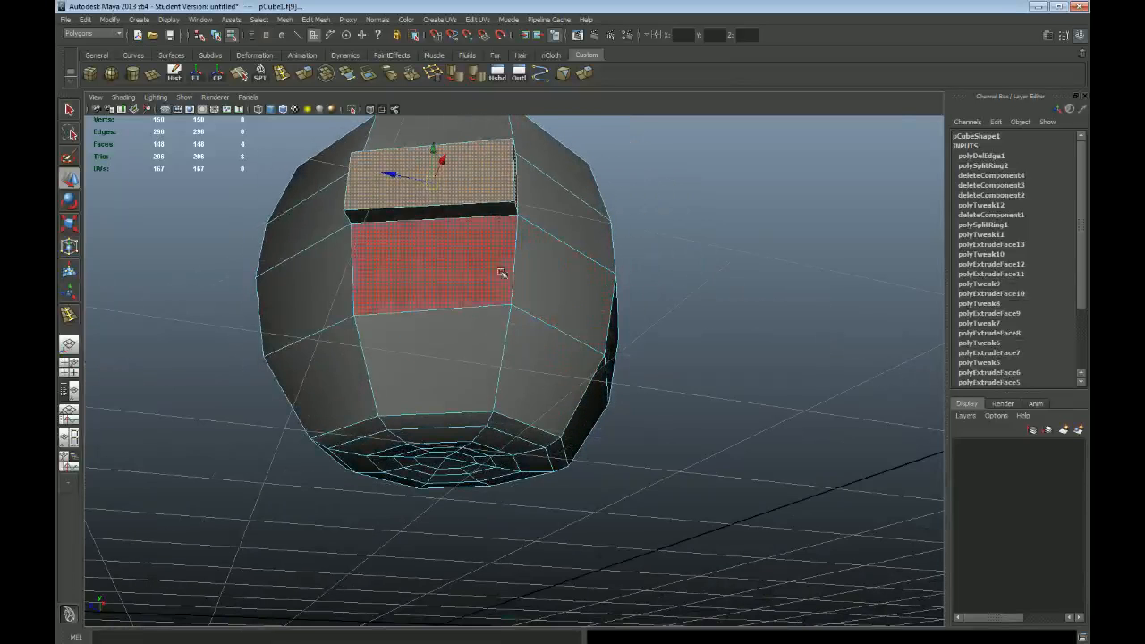
left_click(485, 213, "shift")
left_click_drag(486, 213, 674, 286, "alt")
key("Delete")
Examine the open hole in the apple's side from several angles, and switch back to selecting the whole apple.
right_click_drag(315, 277, 438, 337, "alt")
middle_click_drag(434, 308, 570, 359, "alt")
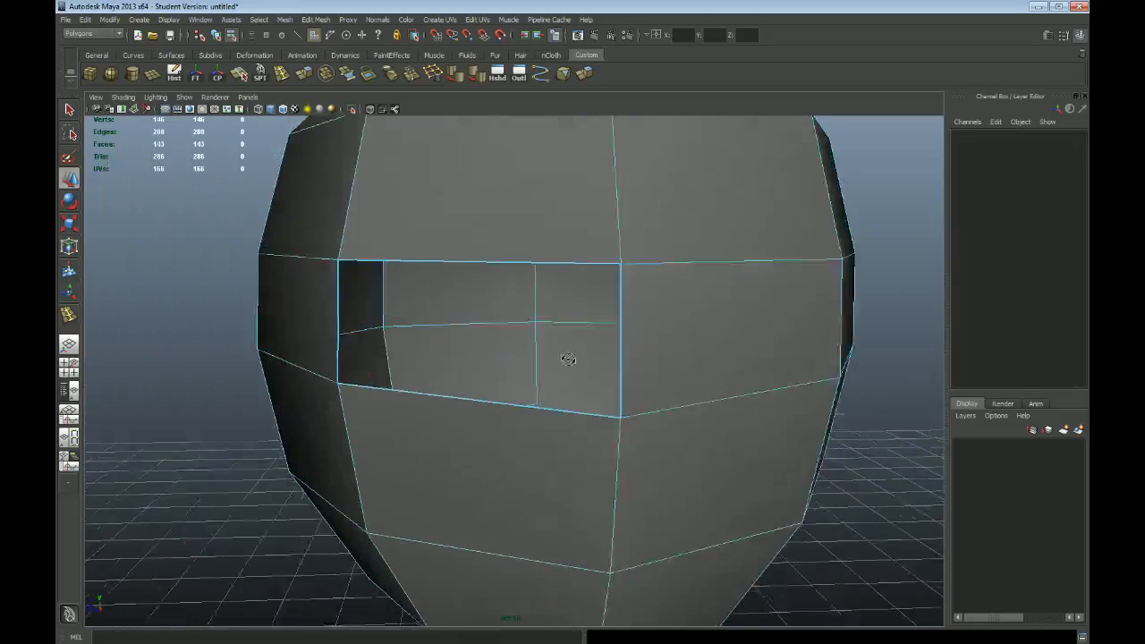
left_click_drag(570, 359, 537, 335, "alt")
left_click_drag(437, 325, 709, 436, "alt")
right_click_drag(709, 437, 685, 396, "alt")
left_click_drag(685, 396, 498, 310, "alt")
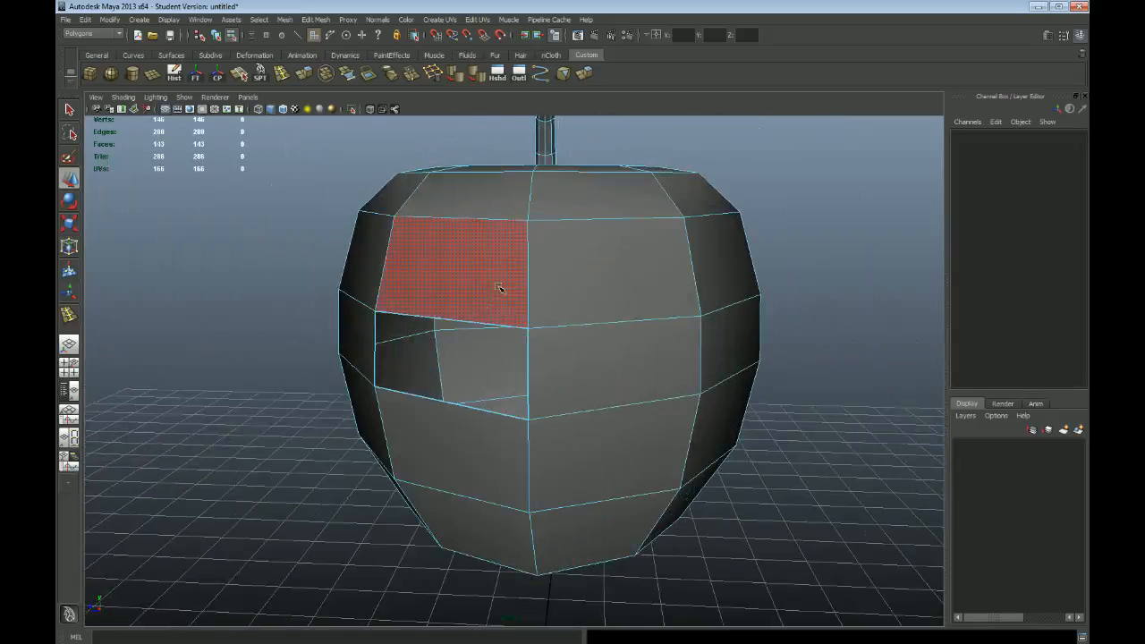
right_click_drag(500, 288, 513, 277)
left_click(506, 279)
left_click_drag(474, 286, 581, 298, "alt")
middle_click_drag(630, 285, 619, 283, "alt")
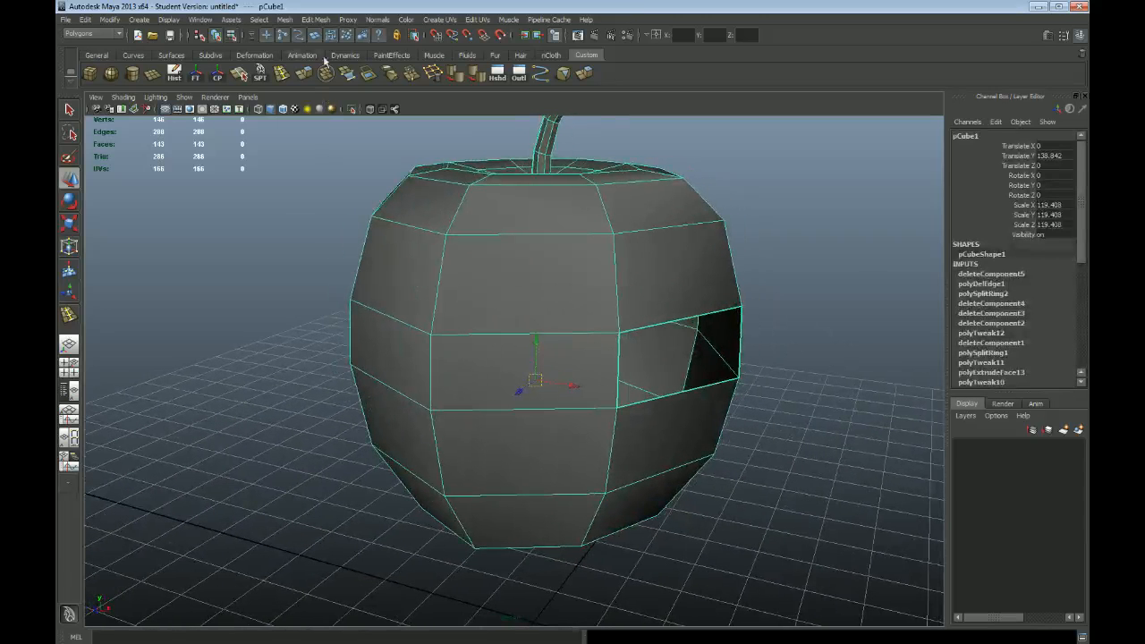
left_click(317, 20)
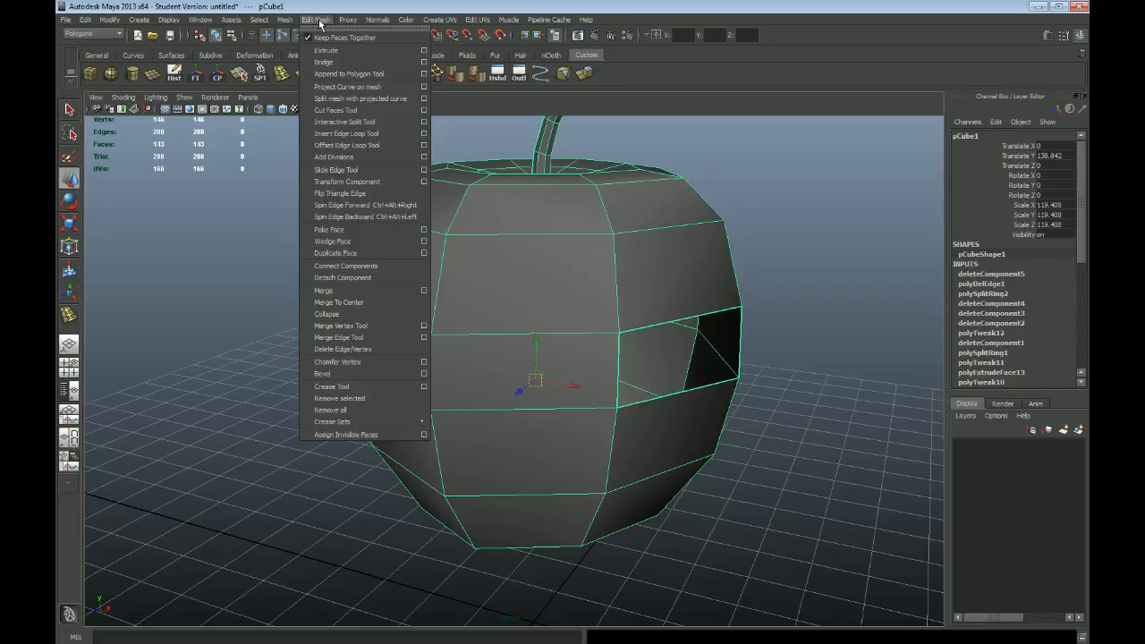
left_click(808, 319)
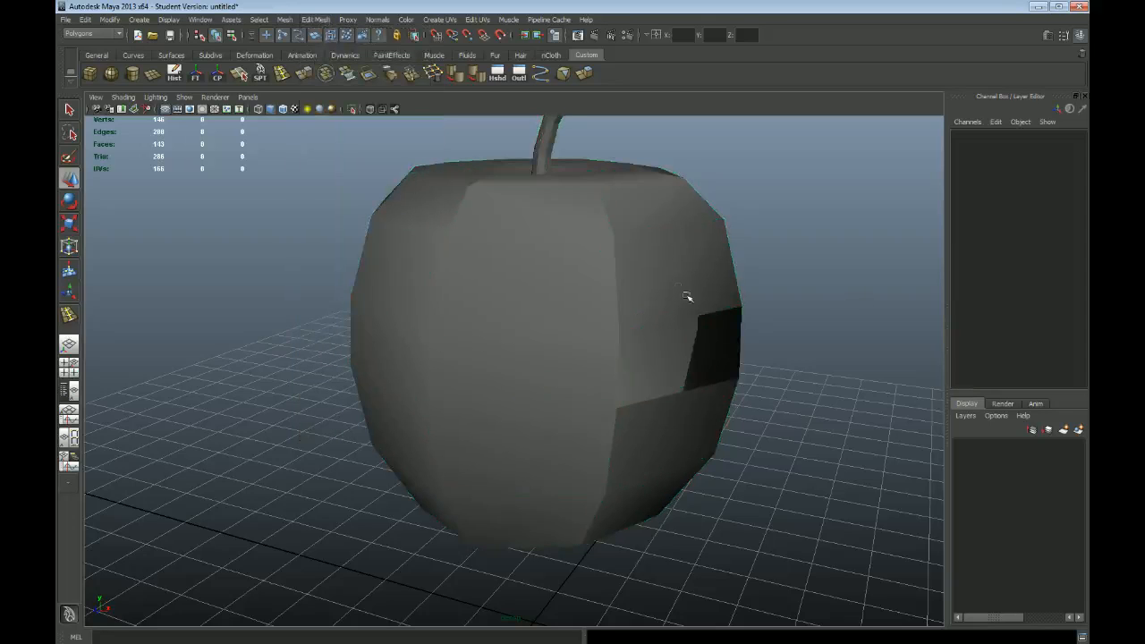
Select the loop of border edges around the hole and close it with Fill Hole.
left_click(702, 284)
right_click_drag(703, 283, 703, 259)
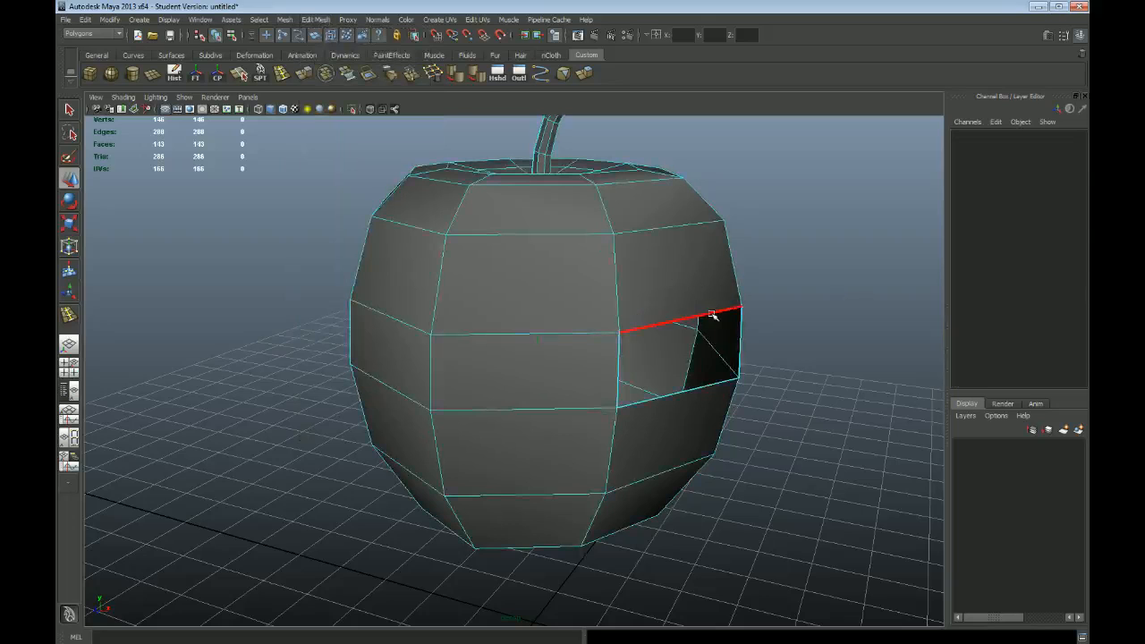
double_click(712, 314)
left_click(832, 331)
double_click(721, 314)
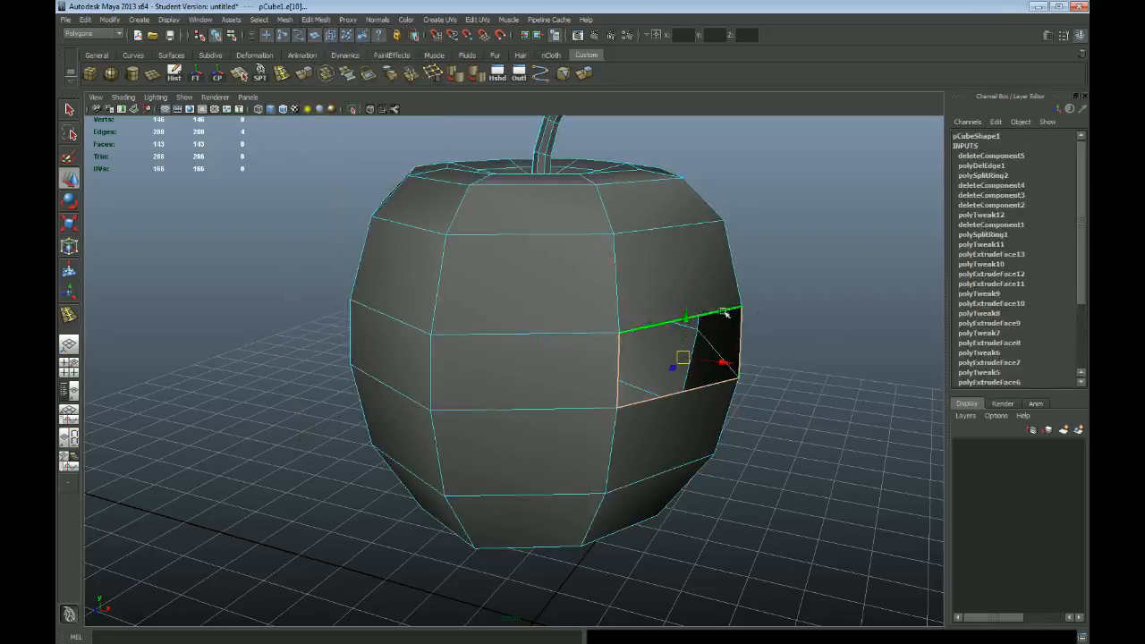
left_click(315, 19)
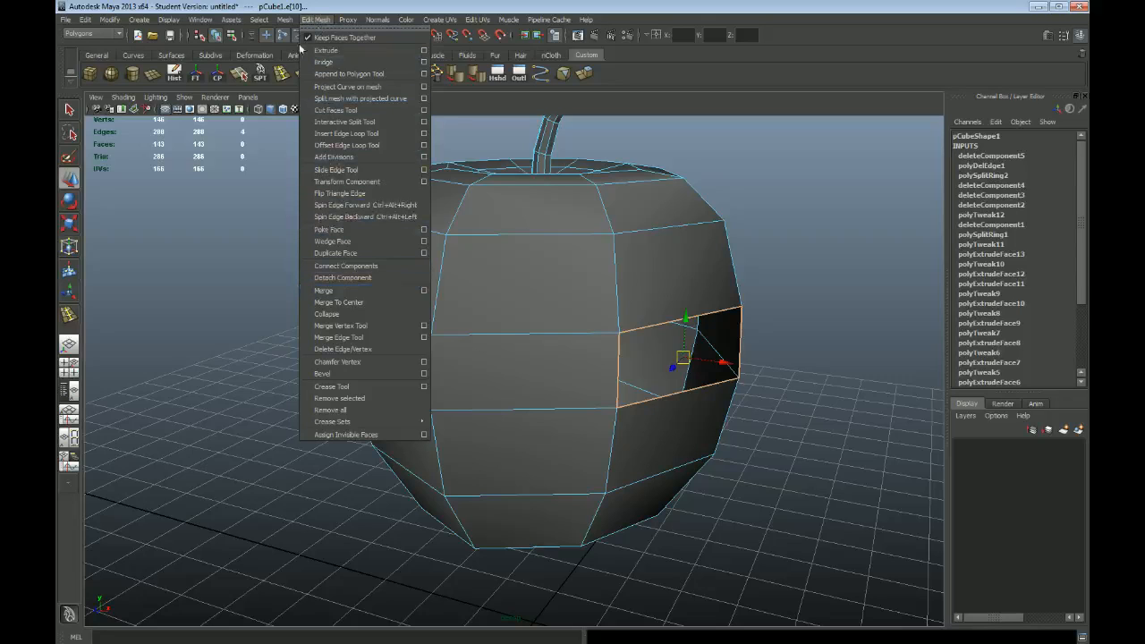
mouse_move(284, 20)
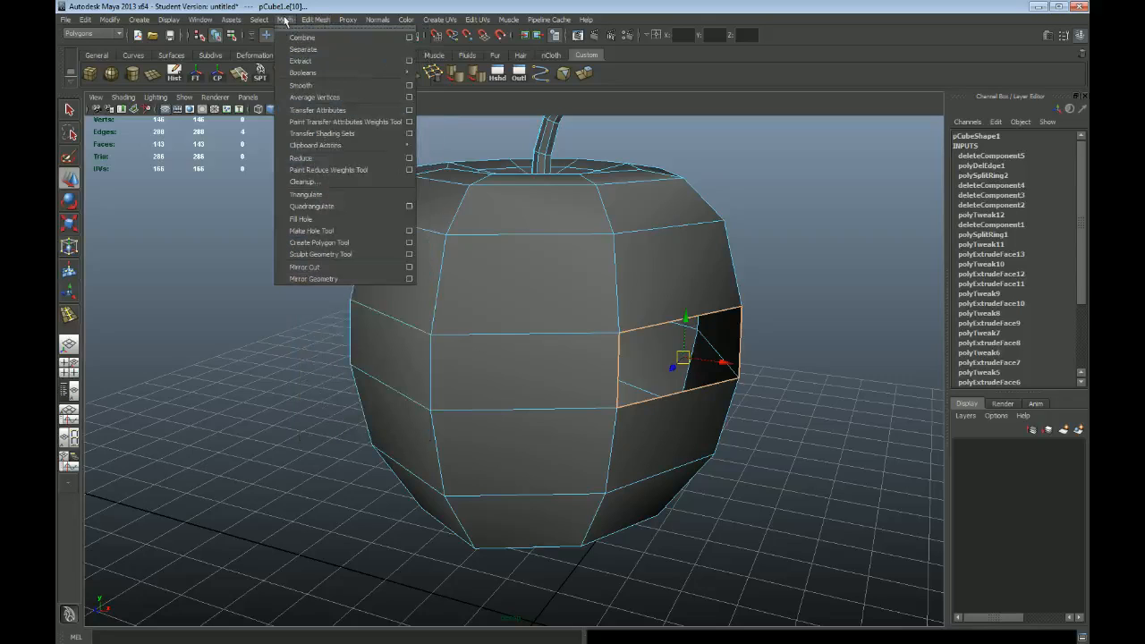
left_click(320, 220)
left_click(843, 340)
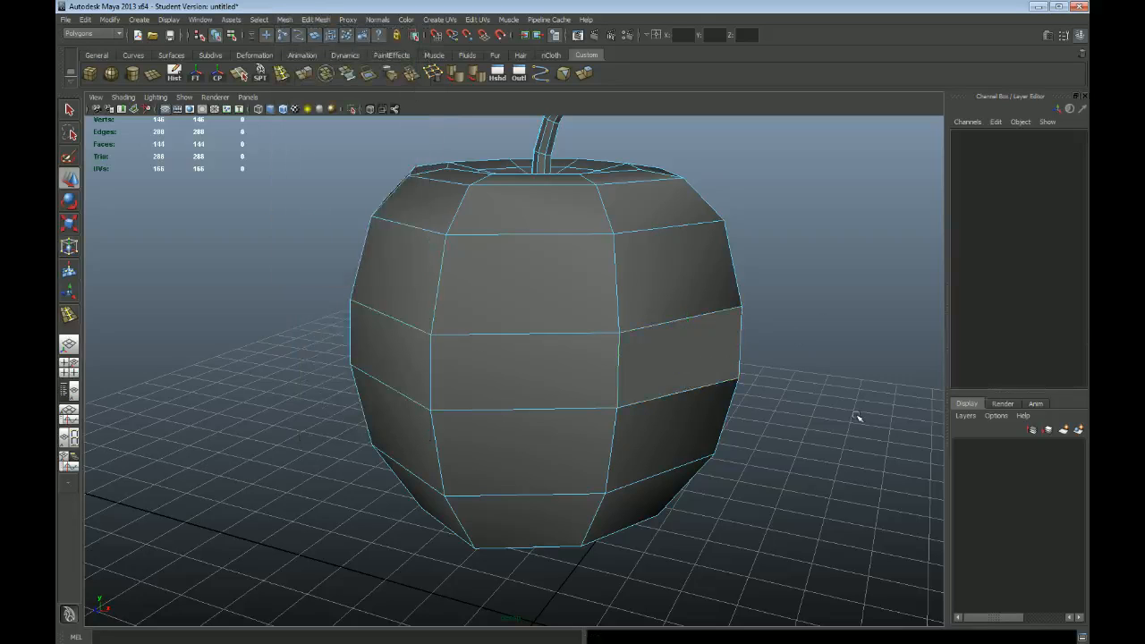
Check the filled area from another angle, and undo the Fill Hole operation.
left_click_drag(844, 412, 760, 376, "alt")
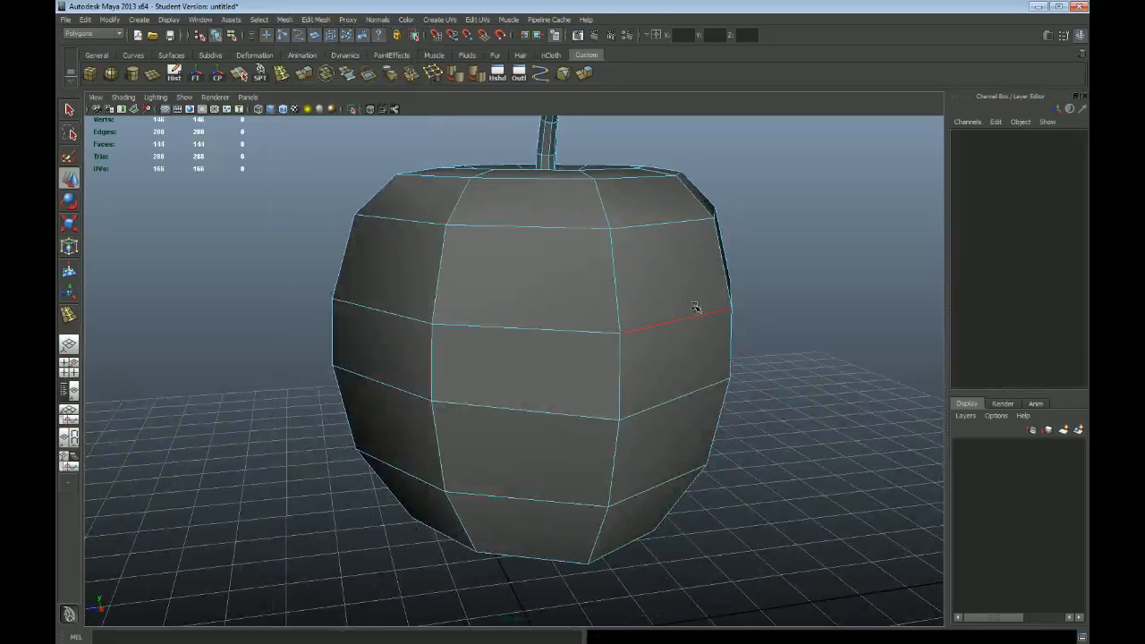
left_click(741, 304)
left_click_drag(855, 329, 882, 393, "alt")
key("ctrl+z")
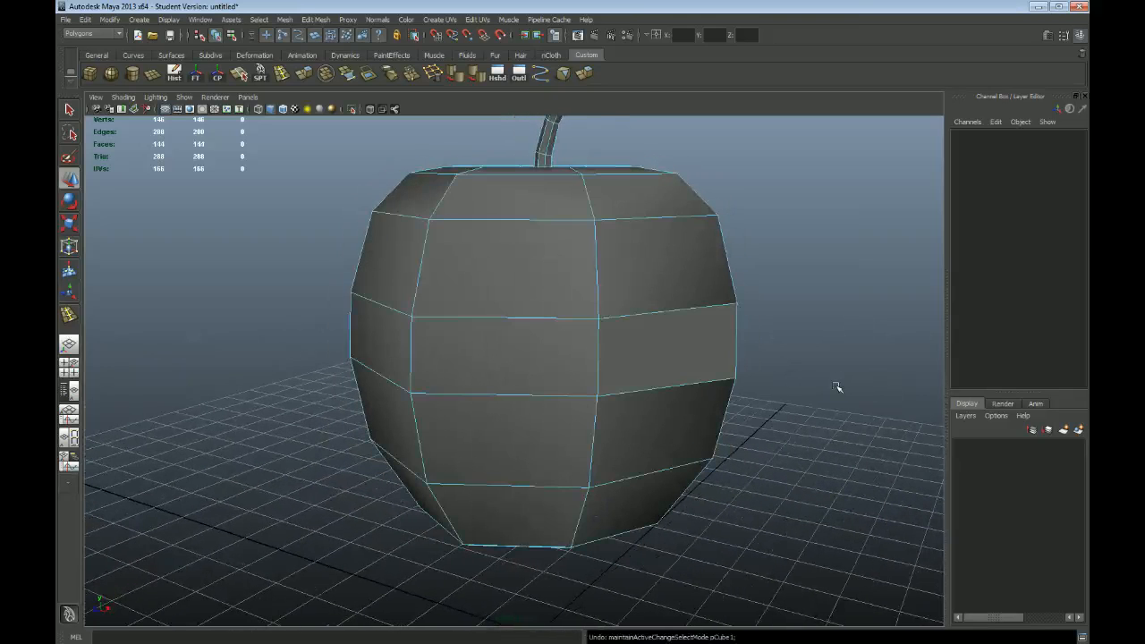
key("Delete")
left_click(823, 336)
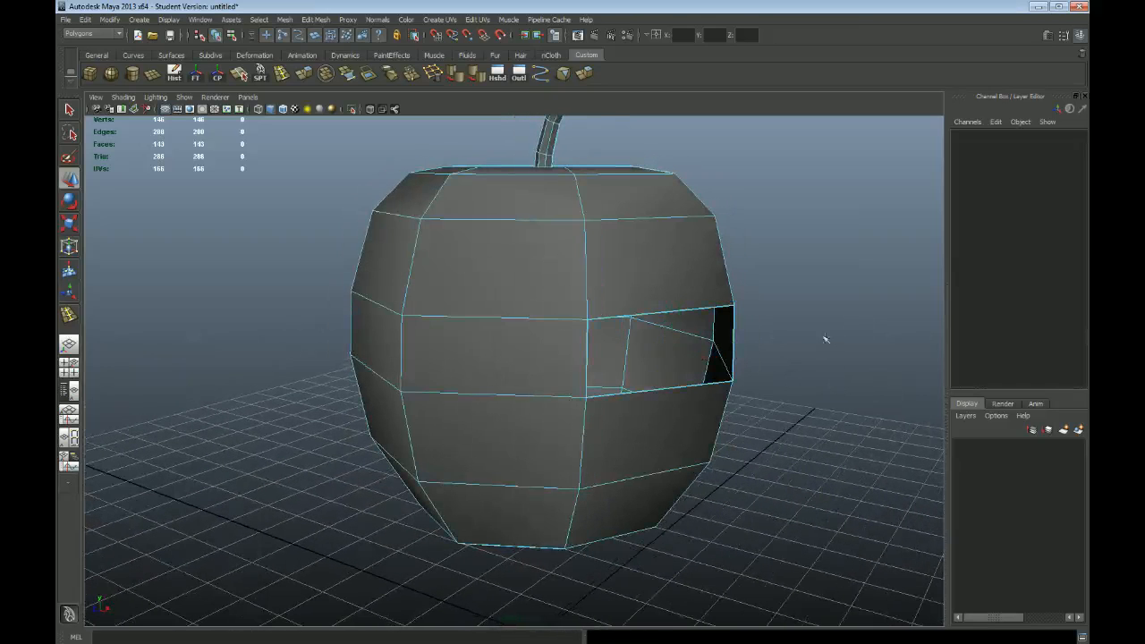
Close the hole on the apple with the Append to Polygon Tool, spanning a face between its two opposite vertical border edges.
left_click(686, 259)
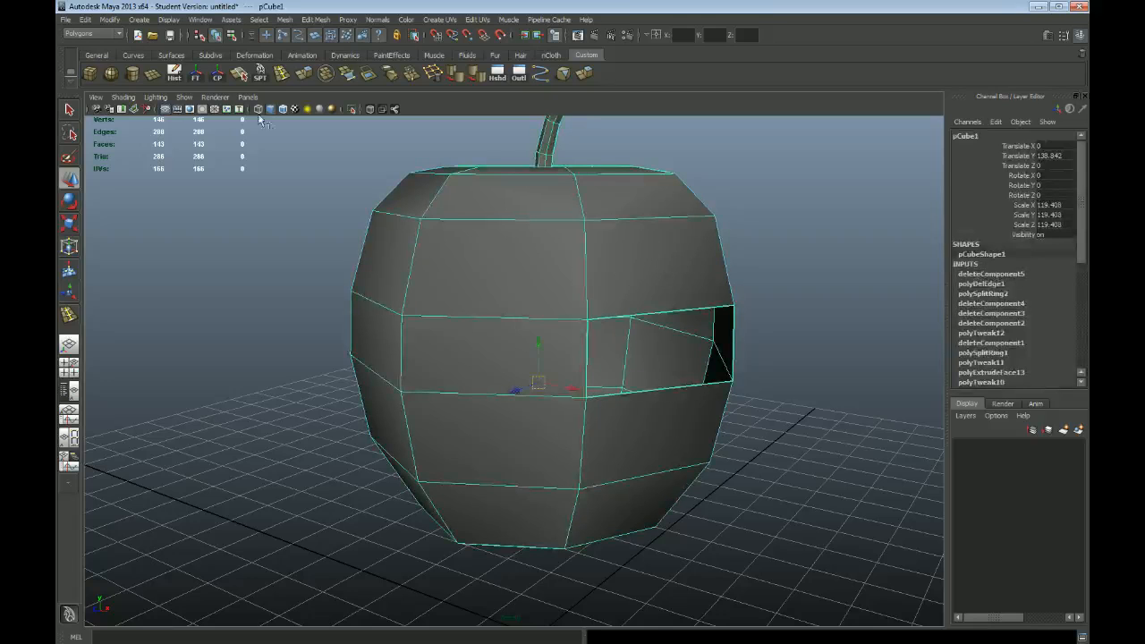
left_click(313, 20)
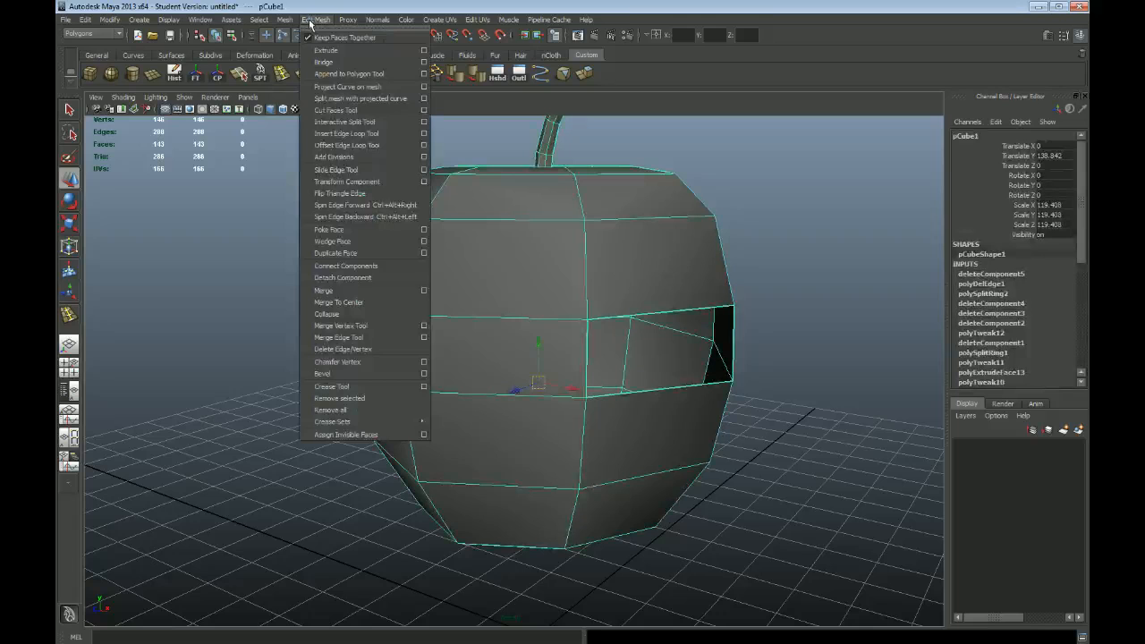
left_click(399, 79)
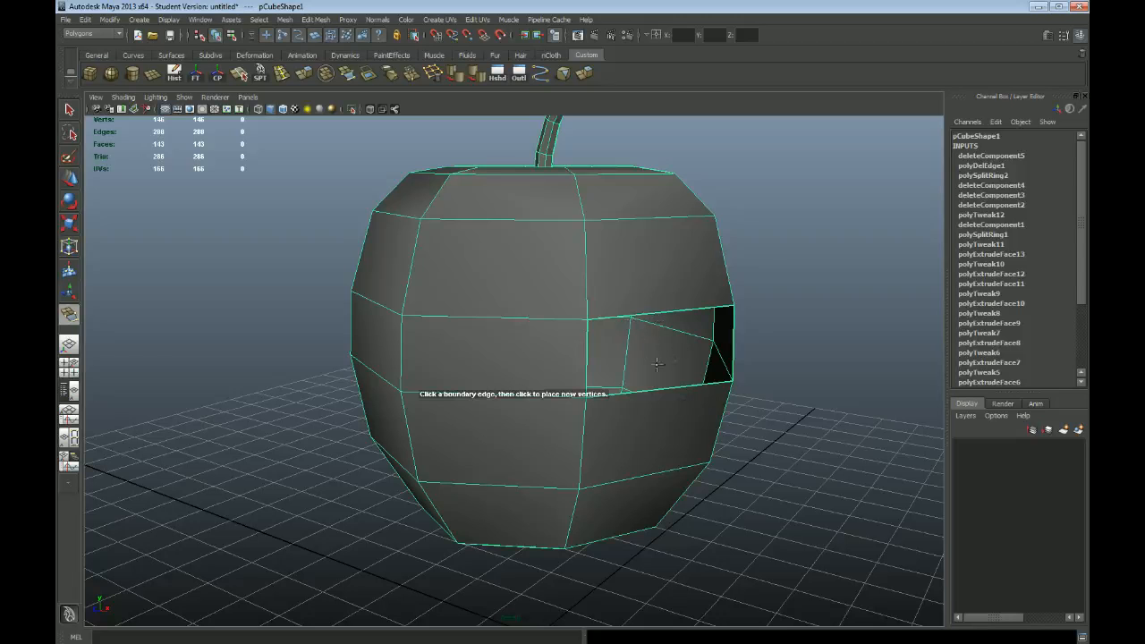
left_click_drag(818, 338, 746, 328, "alt")
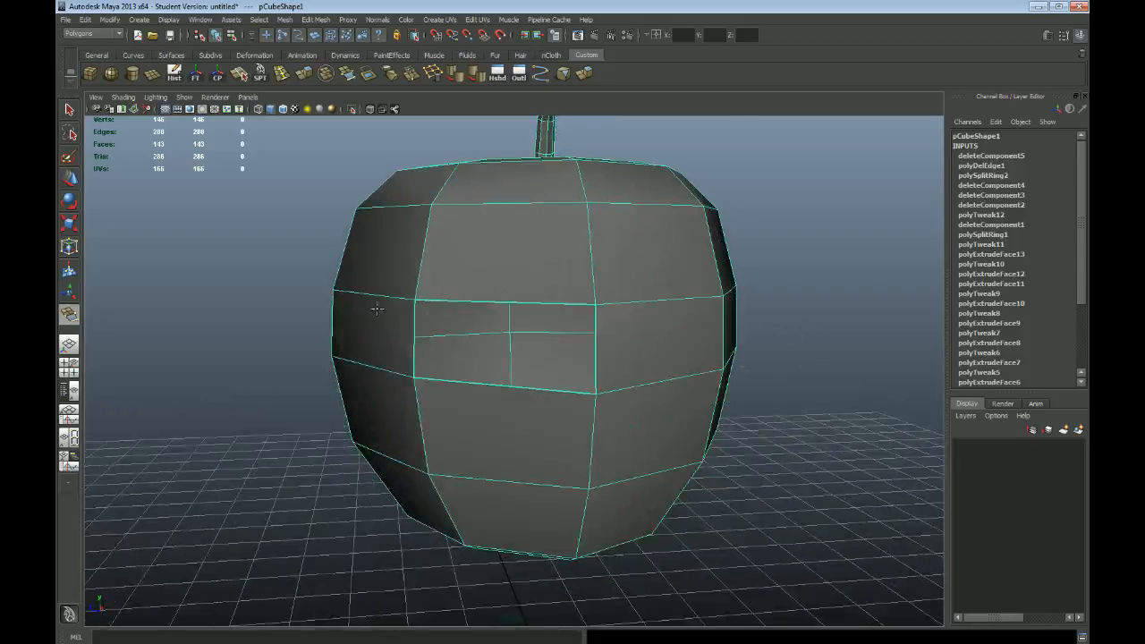
right_click_drag(379, 311, 476, 348, "alt")
left_click_drag(476, 348, 421, 342, "alt")
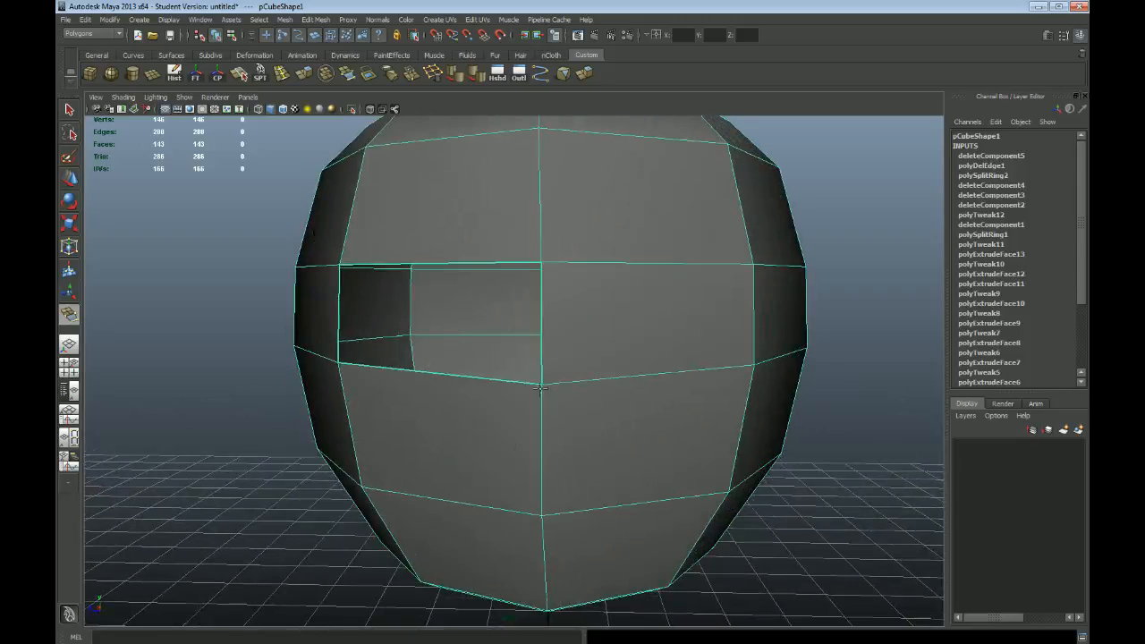
left_click(338, 305)
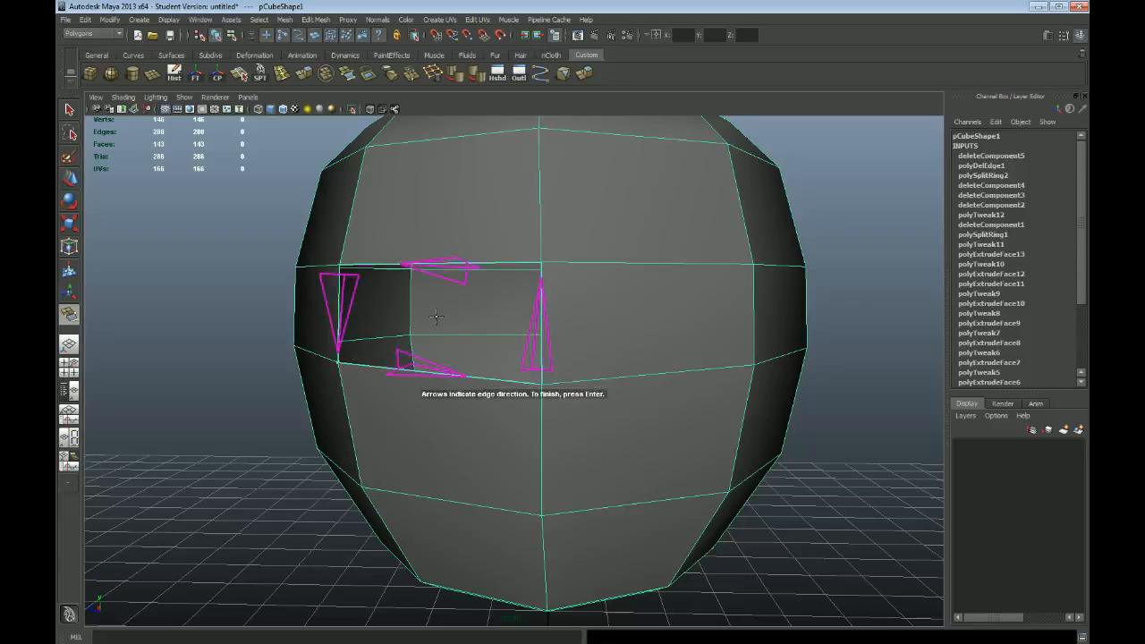
left_click(541, 319)
key("Return")
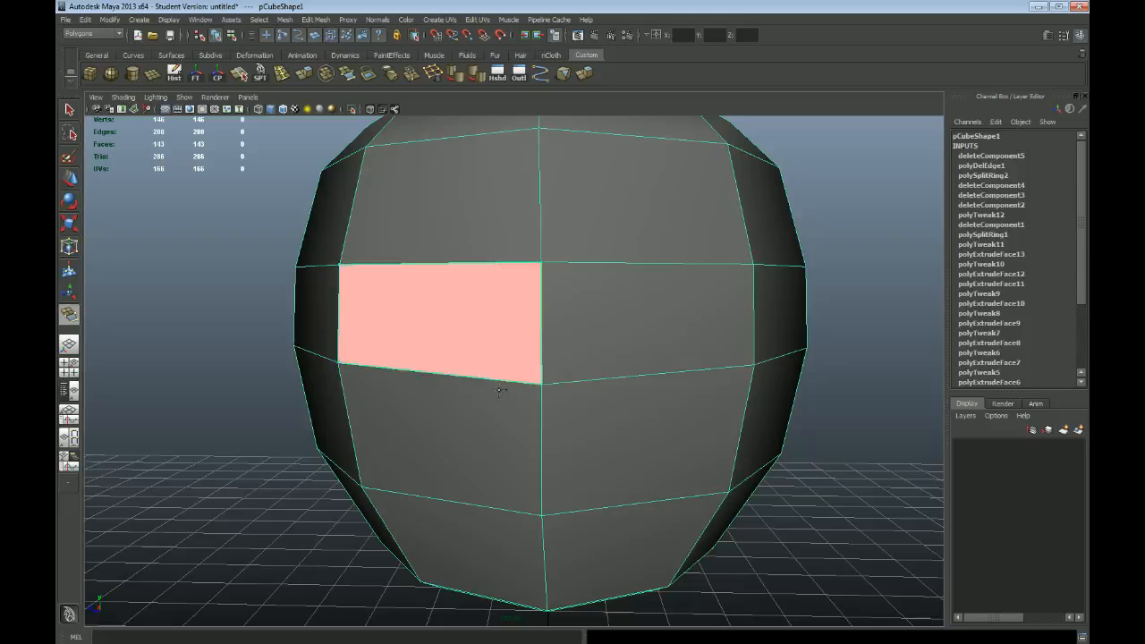
key("Return")
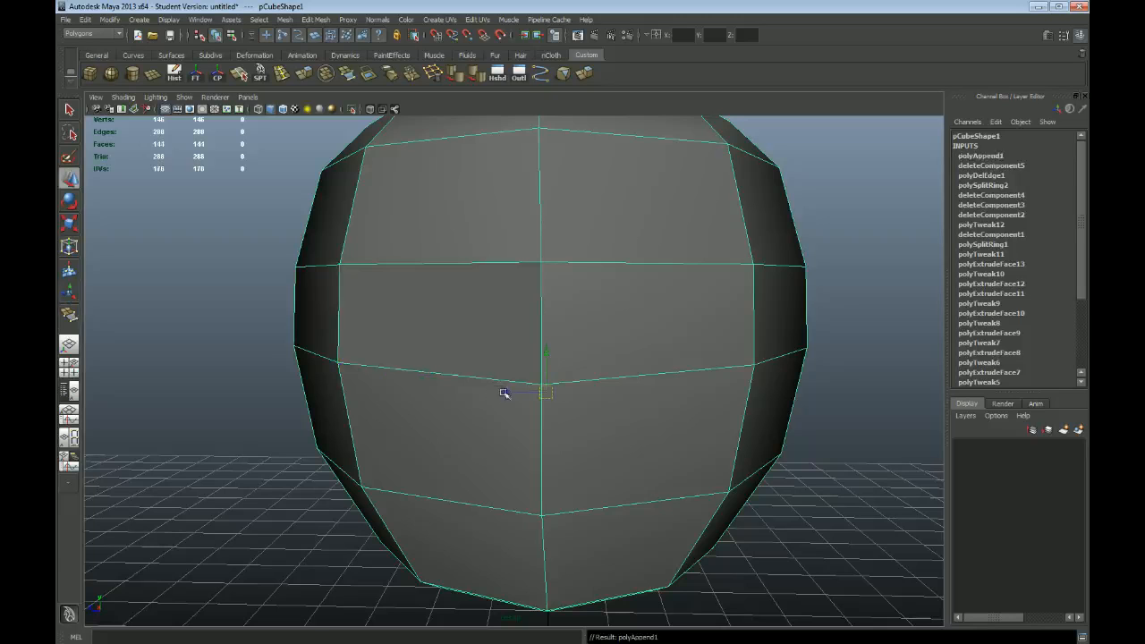
Inspect the apple's closed side unselected and with its wireframe shown, from several angles.
left_click(866, 361)
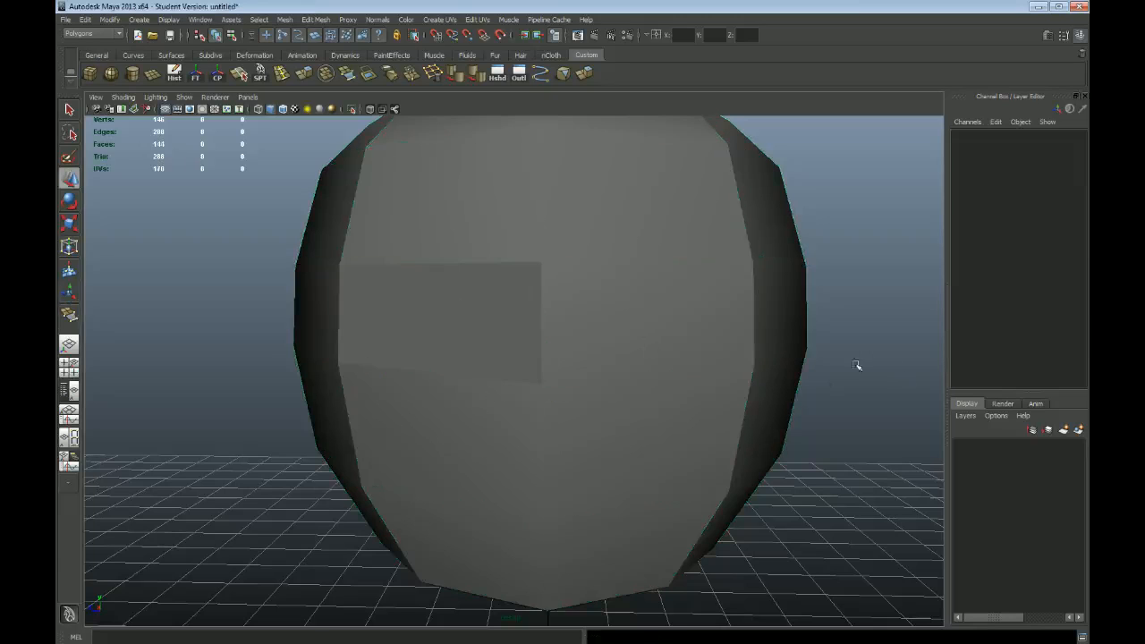
right_click_drag(617, 361, 430, 314, "alt")
left_click_drag(429, 313, 444, 332, "alt")
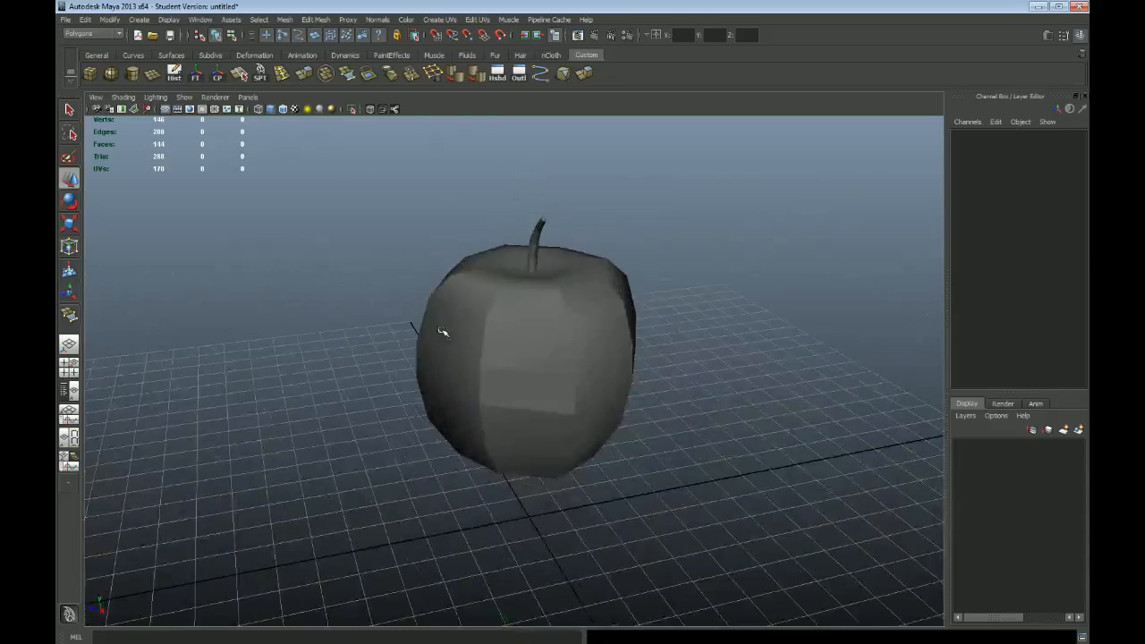
left_click(578, 344)
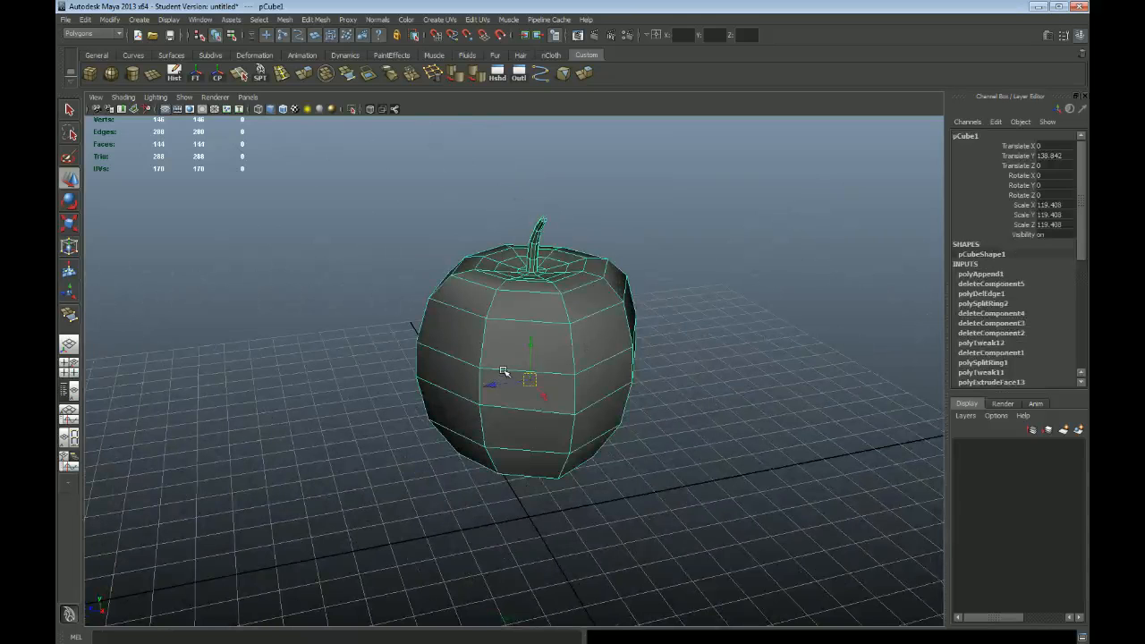
left_click_drag(613, 358, 588, 328, "alt")
right_click_drag(501, 379, 530, 364, "alt")
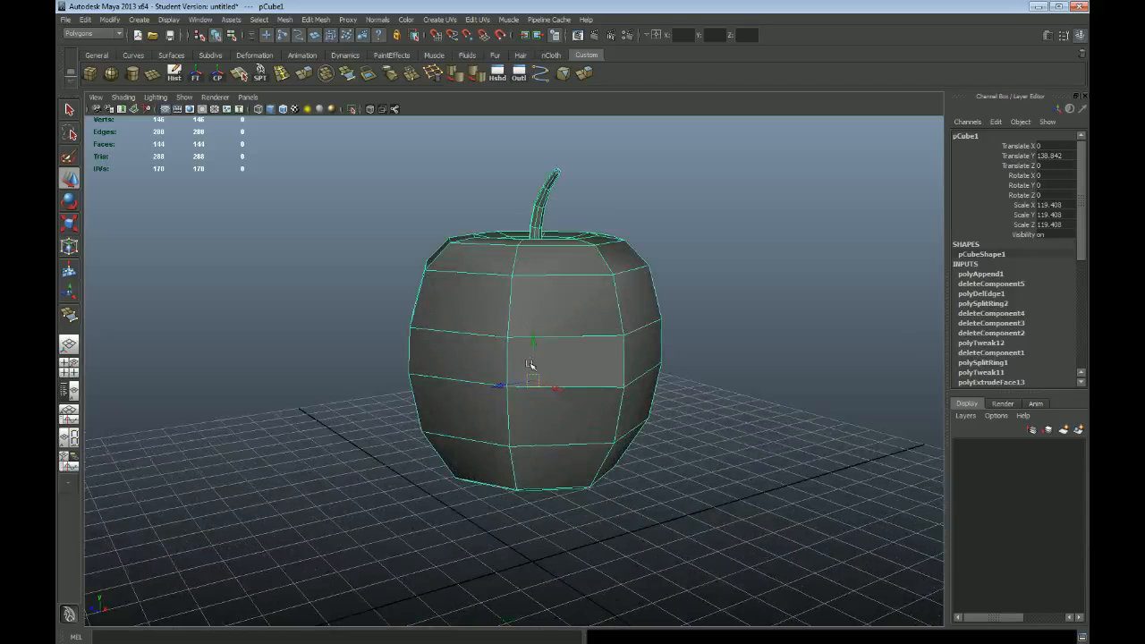
left_click_drag(696, 351, 657, 343, "alt")
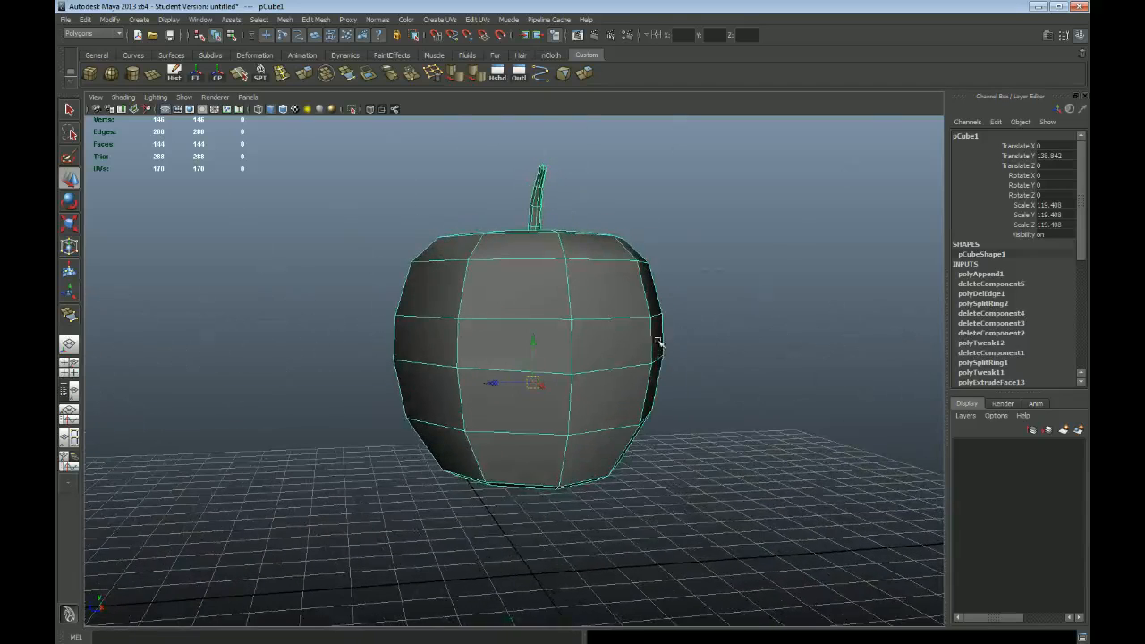
Delete the newly appended face together with the adjacent face in the same row, leaving a hole two faces wide.
key("F11")
left_click(487, 358)
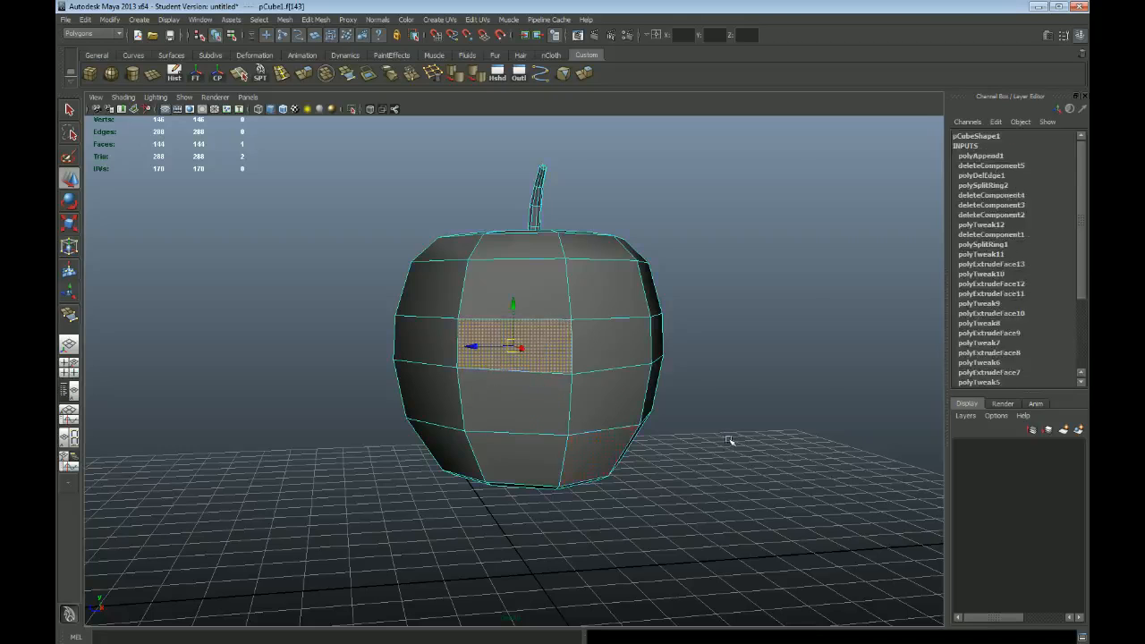
left_click_drag(729, 439, 685, 437, "alt")
left_click(591, 341, "shift")
key("Delete")
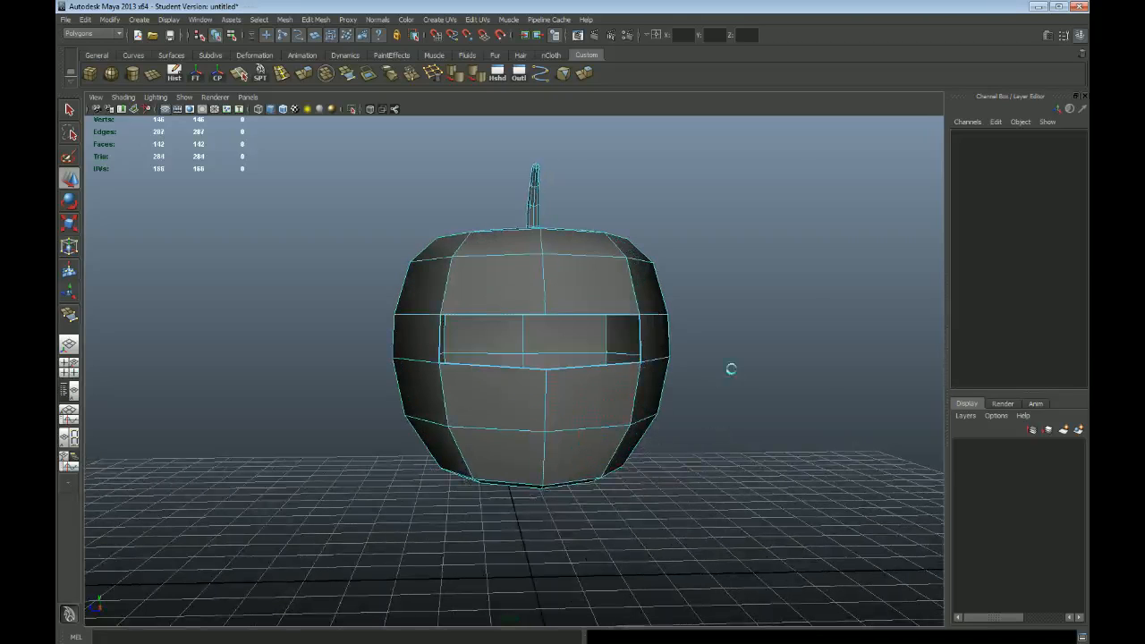
Append a polygon between the upper and lower border edges of one half of the two-face hole.
left_click(309, 19)
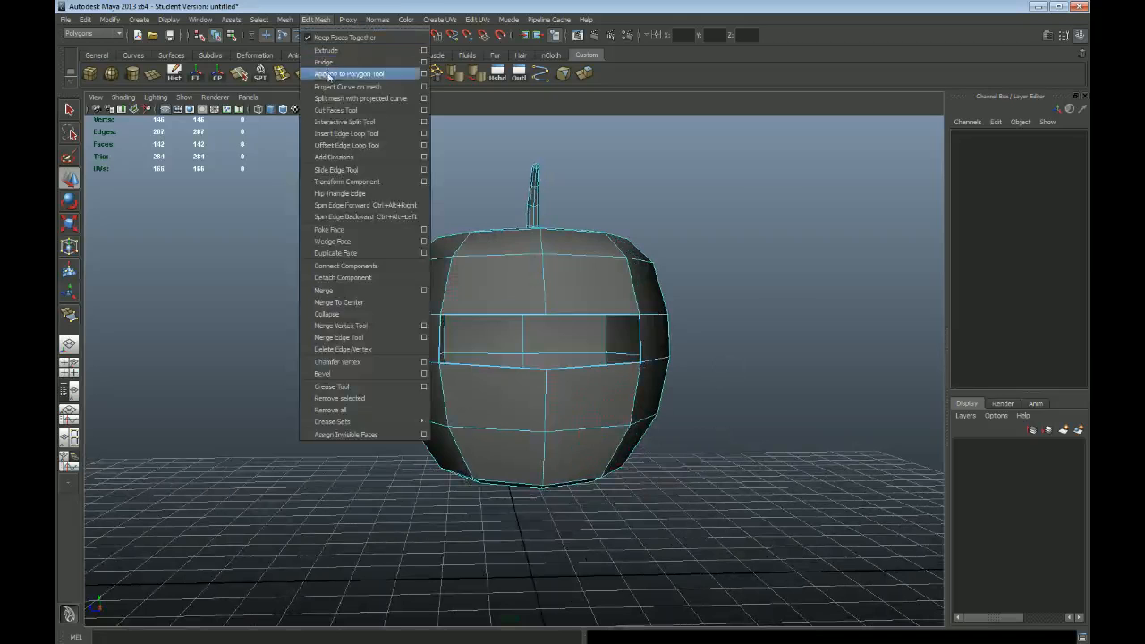
left_click(362, 72)
right_click_drag(327, 220, 505, 267, "alt")
left_click_drag(506, 266, 481, 247, "alt")
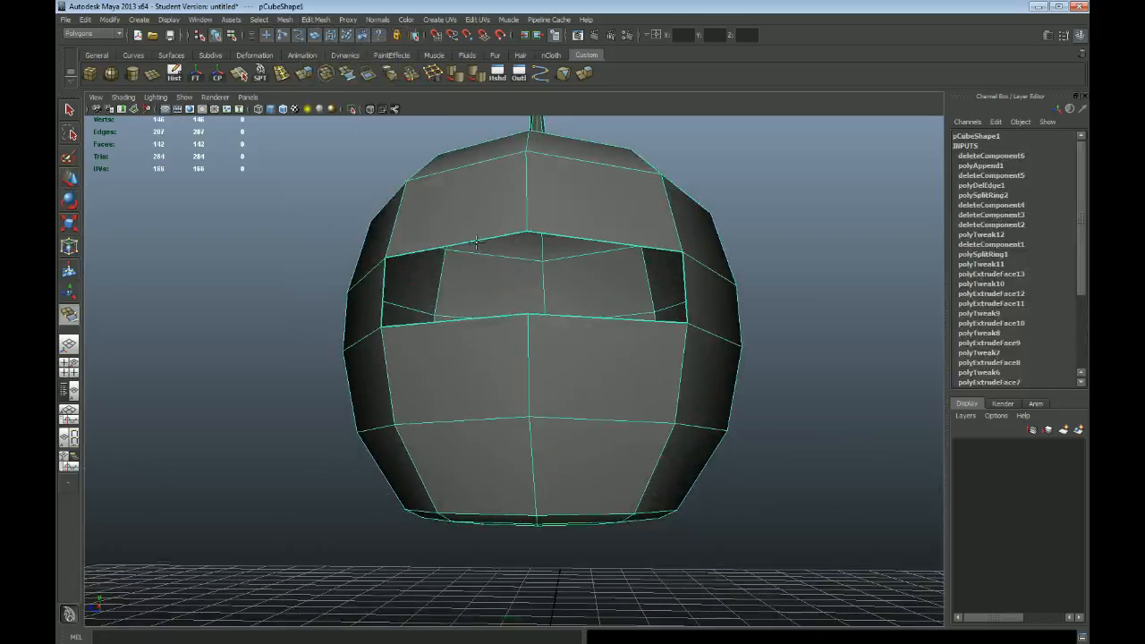
left_click(474, 249)
left_click(469, 319)
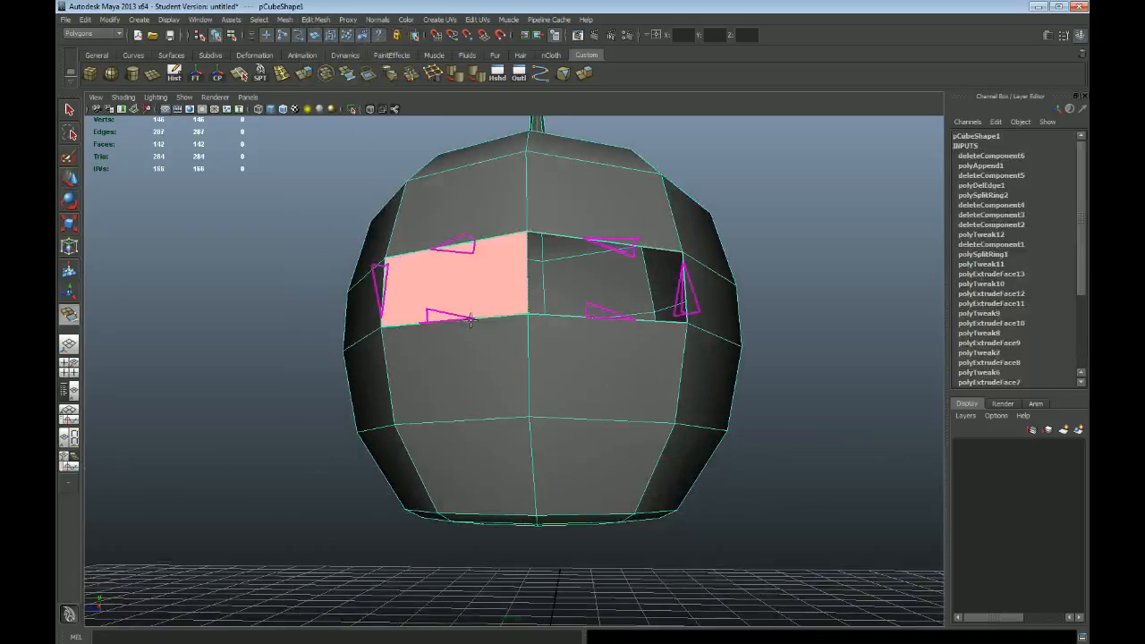
key("Return")
Append a second polygon between the upper and lower border edges of the remaining half, and deselect the apple.
left_click(606, 244)
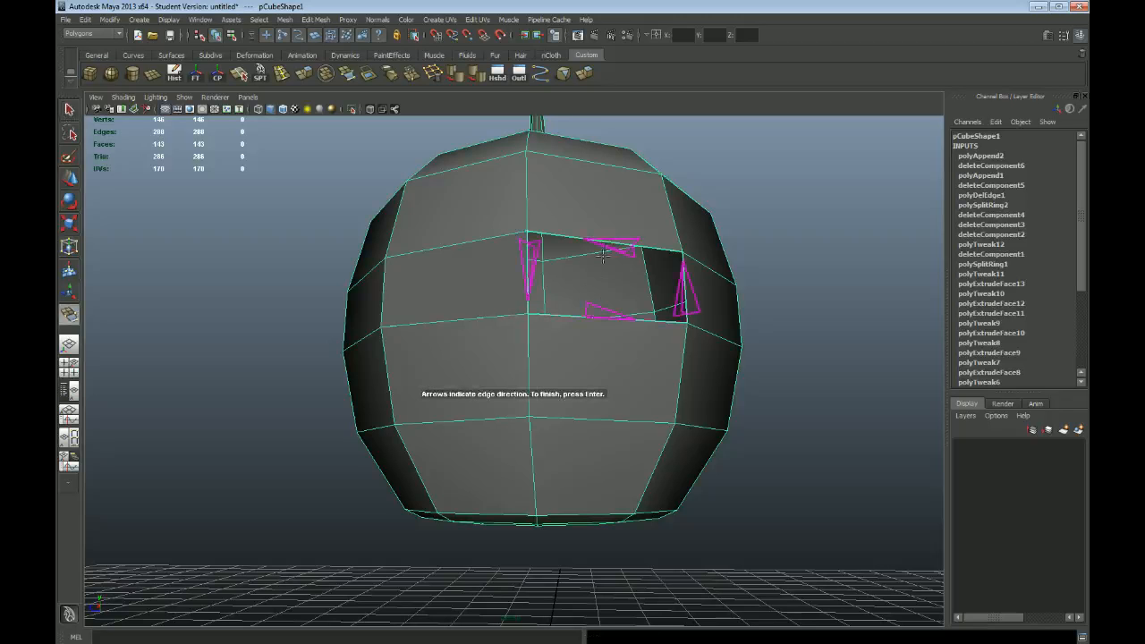
left_click(603, 318)
key("Return")
left_click_drag(629, 322, 739, 350, "alt")
left_click(790, 399)
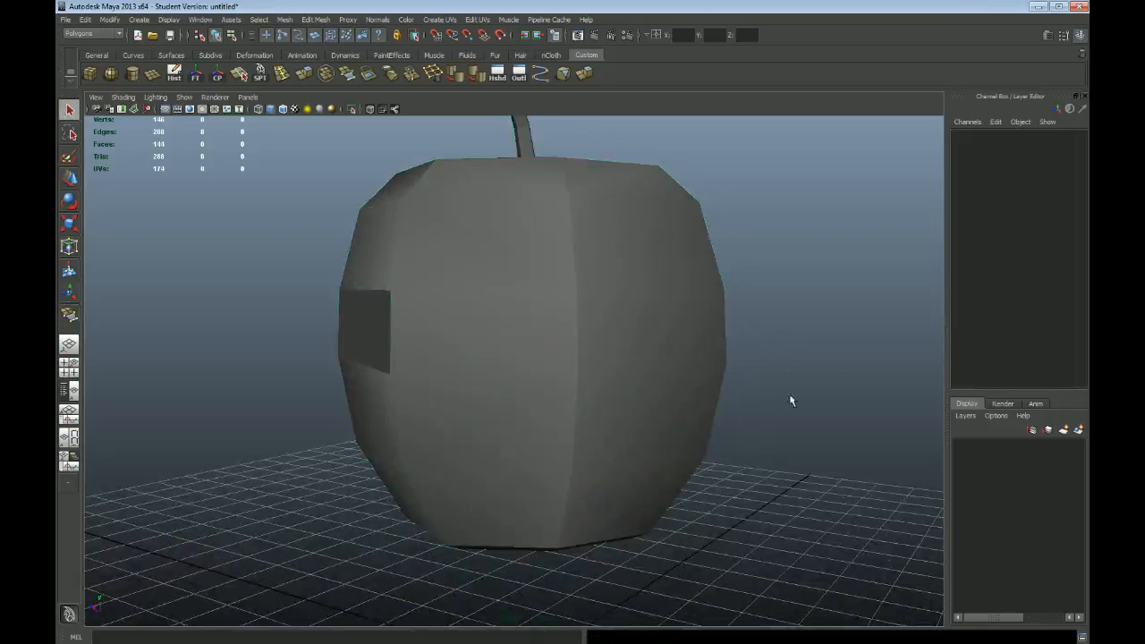
Examine the finished apple all around, including the stem and the underside.
right_click_drag(790, 399, 614, 353, "alt")
left_click_drag(615, 353, 660, 376, "alt")
right_click_drag(340, 319, 532, 277, "alt")
left_click_drag(533, 276, 575, 400, "alt")
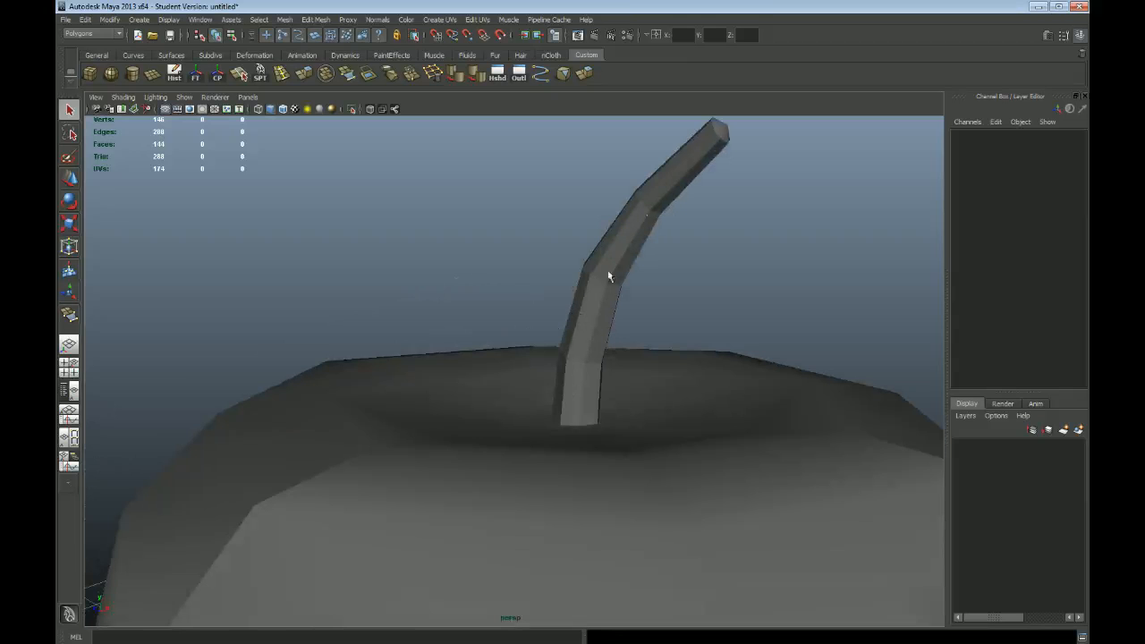
right_click_drag(595, 324, 604, 403, "alt")
left_click_drag(604, 403, 481, 436, "alt")
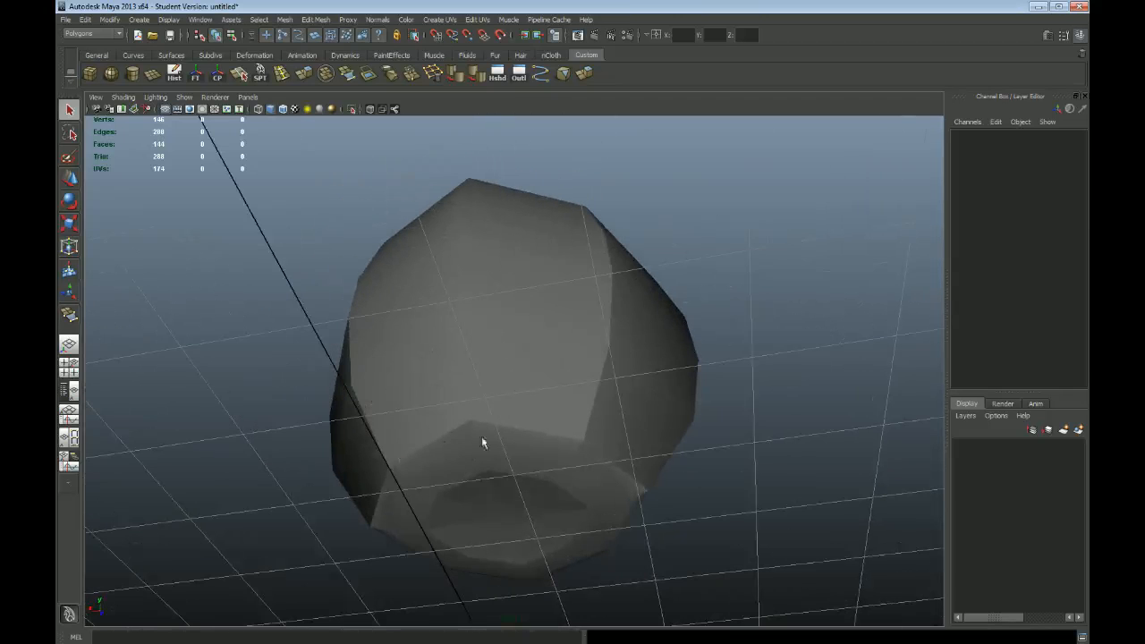
Examine the apple from all sides and underneath, comparing its wireframe and smooth-shaded display.
left_click_drag(641, 405, 553, 412, "alt")
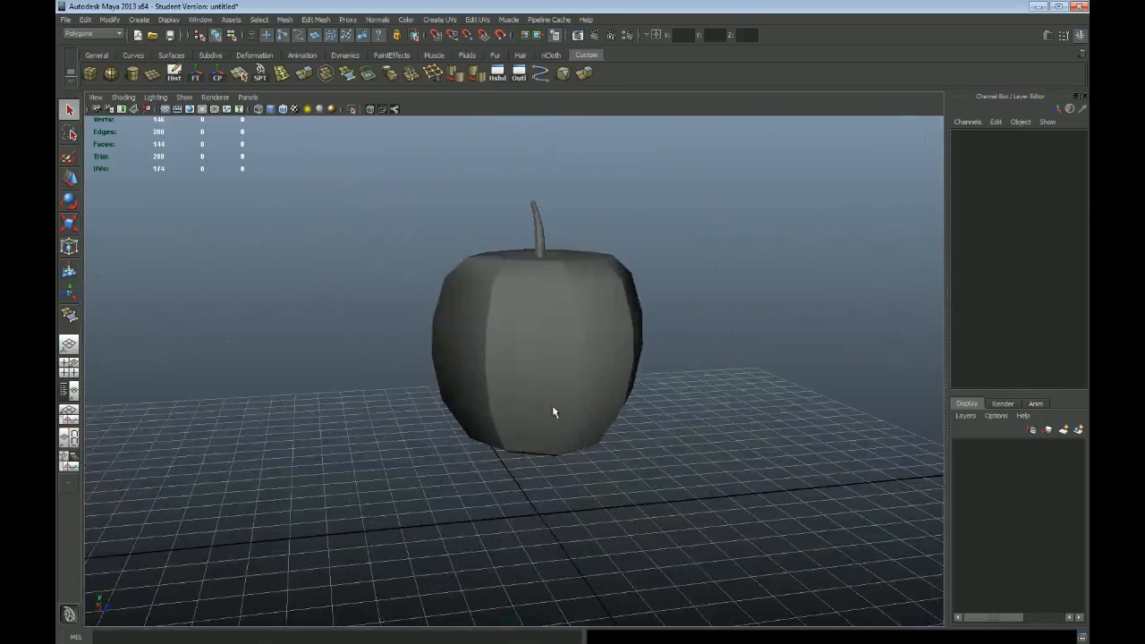
key("4")
mouse_move(690, 452)
left_mouse_down("alt")
mouse_move(615, 432)
mouse_move(640, 458)
left_mouse_up("alt")
key("5")
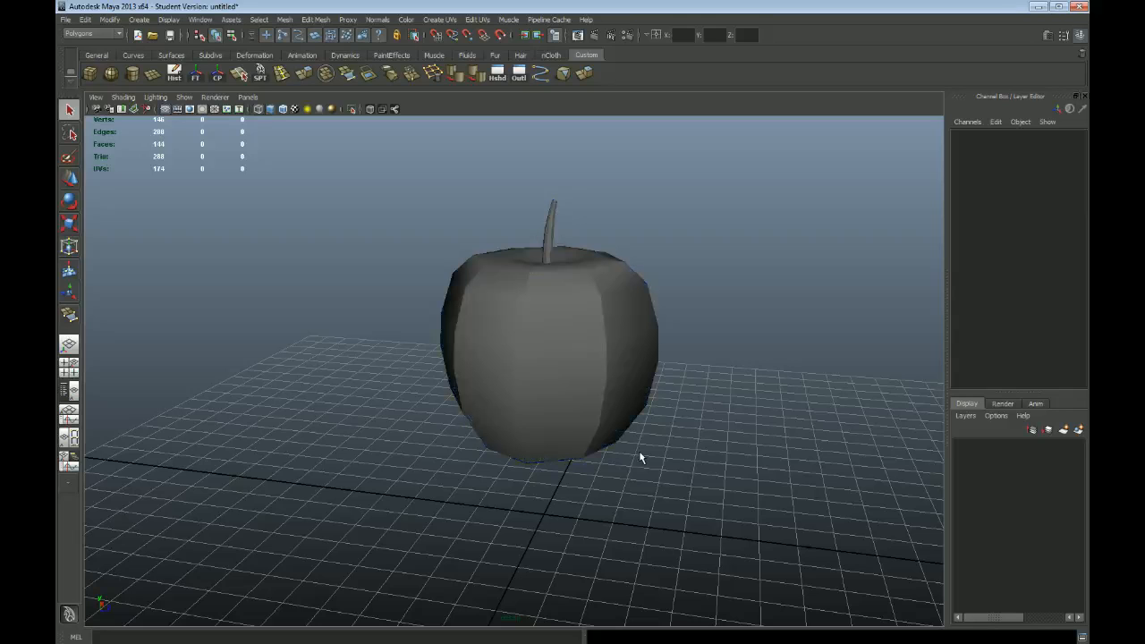
key("4")
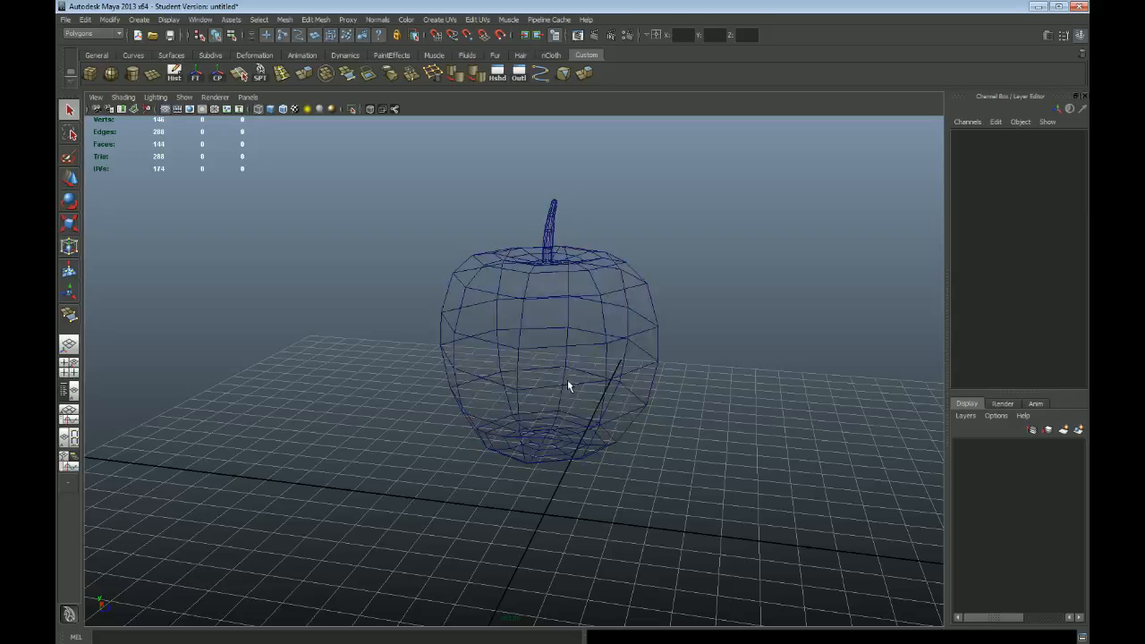
key("5")
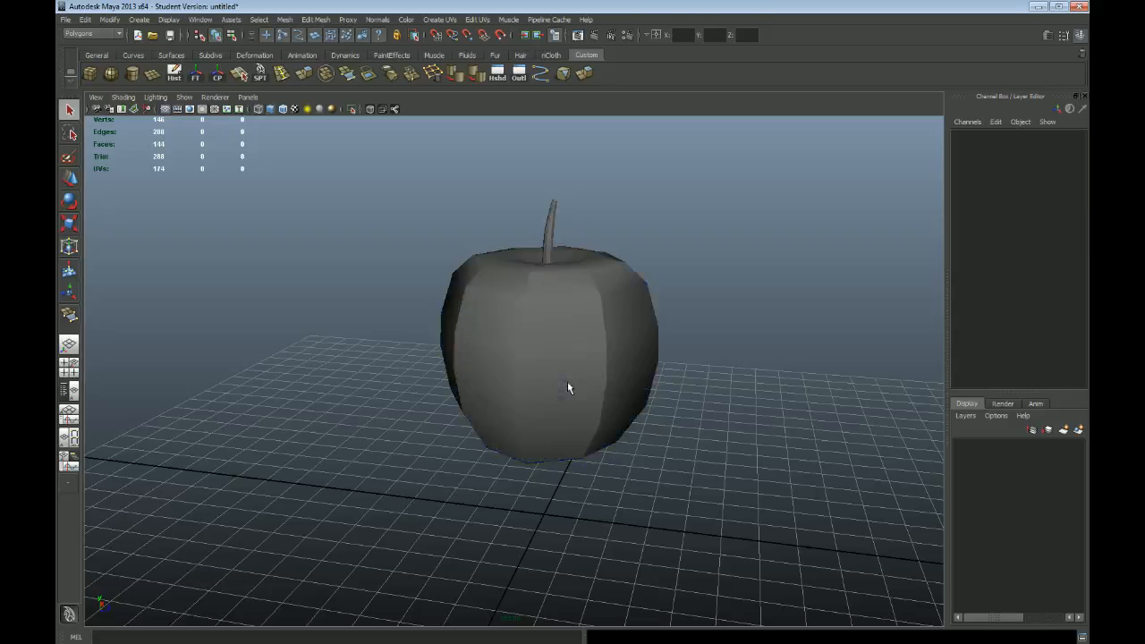
mouse_move(611, 427)
left_mouse_down("alt")
mouse_move(486, 401)
mouse_move(545, 384)
mouse_move(524, 346)
mouse_move(598, 421)
mouse_move(600, 440)
left_mouse_up("alt")
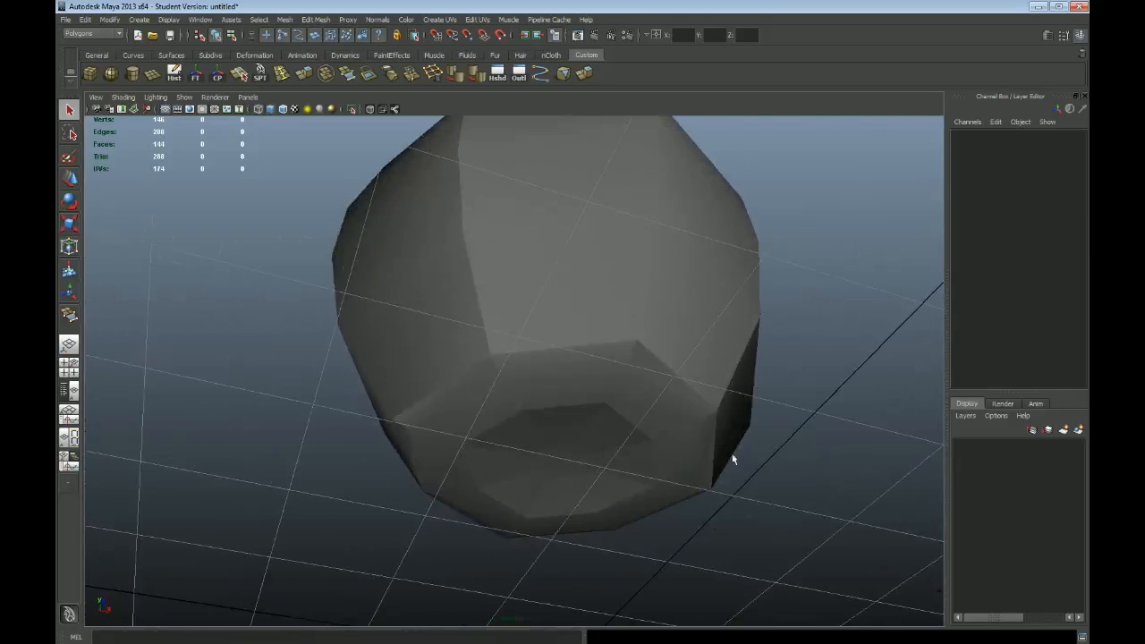
left_click_drag(732, 459, 473, 367, "alt")
middle_click_drag(536, 328, 534, 355, "alt")
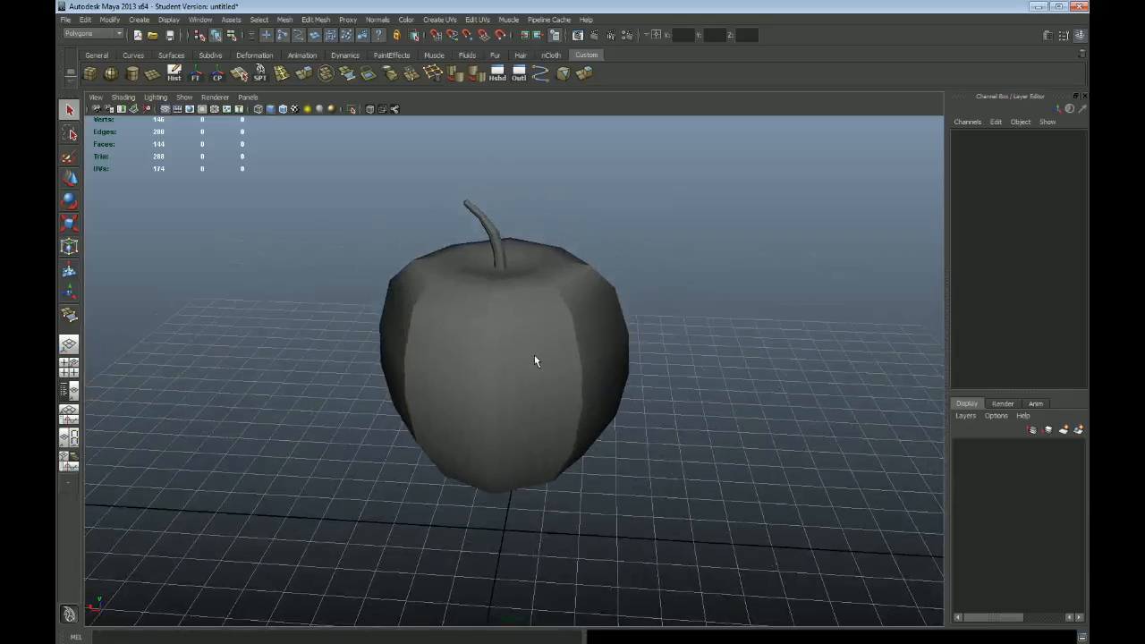
Soften all edges of the apple, and deselect it to see the smoothed shading.
left_click(530, 357)
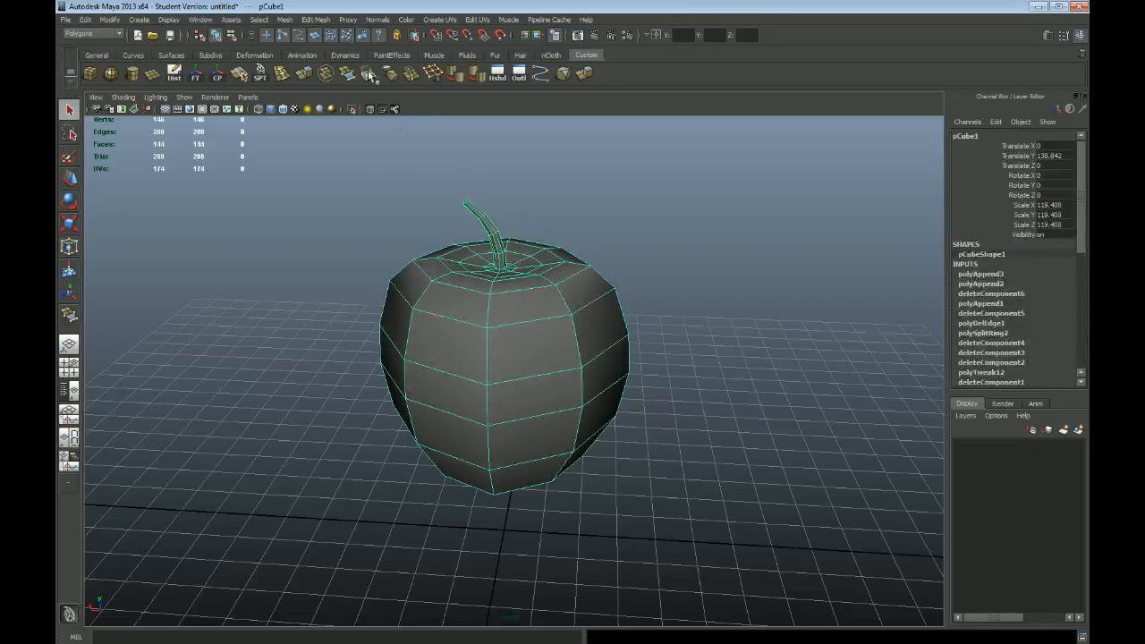
left_click(380, 19)
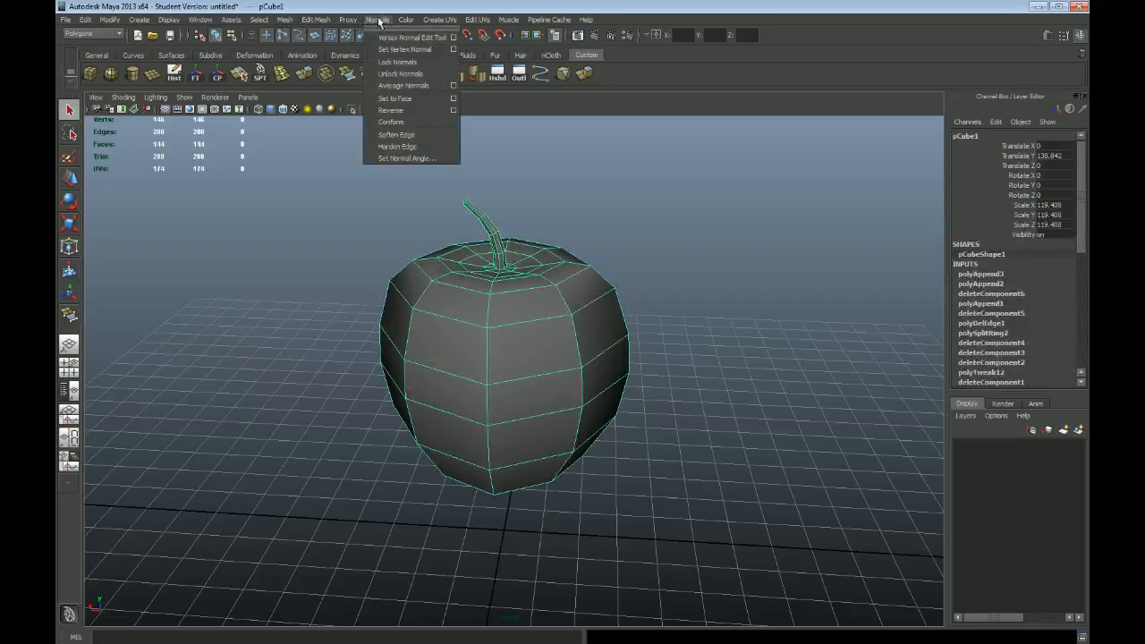
left_click(427, 137)
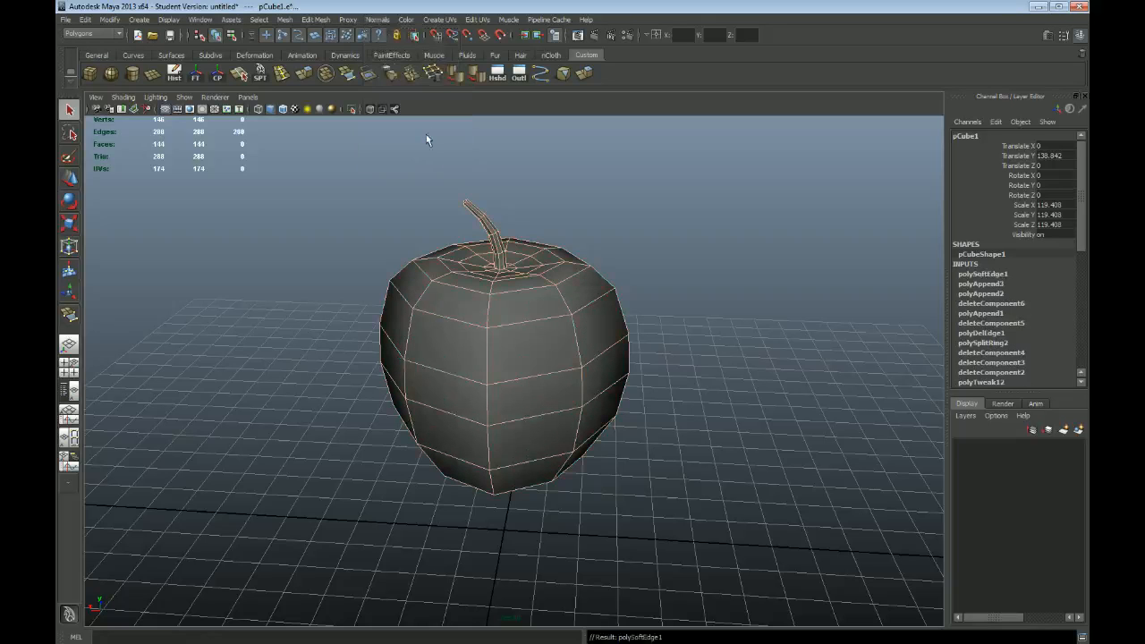
left_click(692, 340)
left_click_drag(716, 402, 493, 326, "alt")
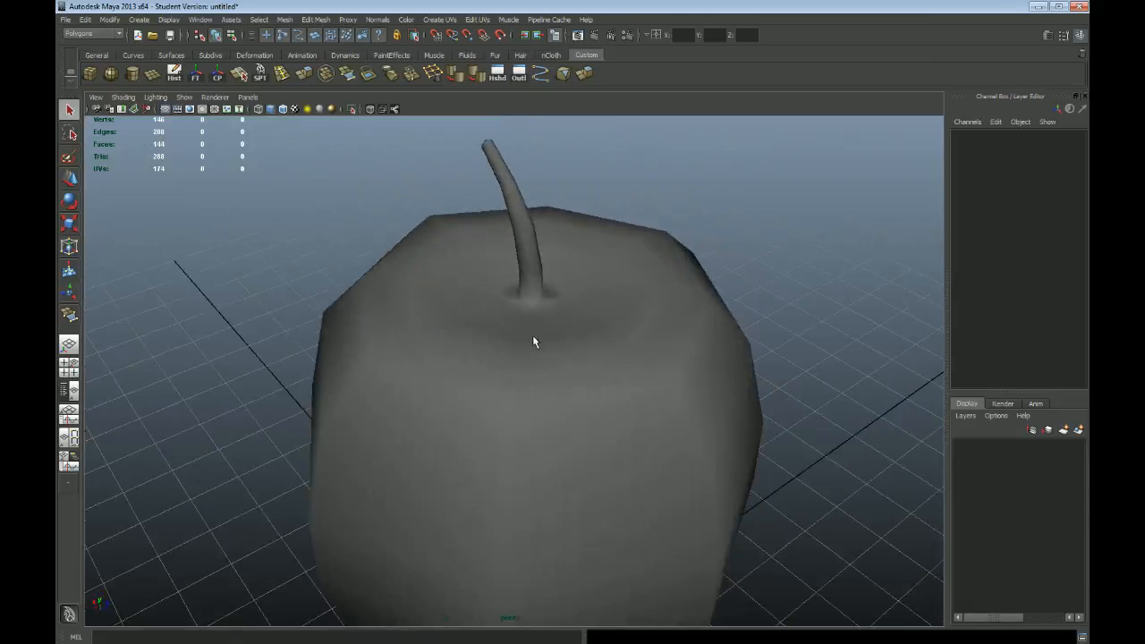
left_click_drag(562, 350, 530, 331, "alt")
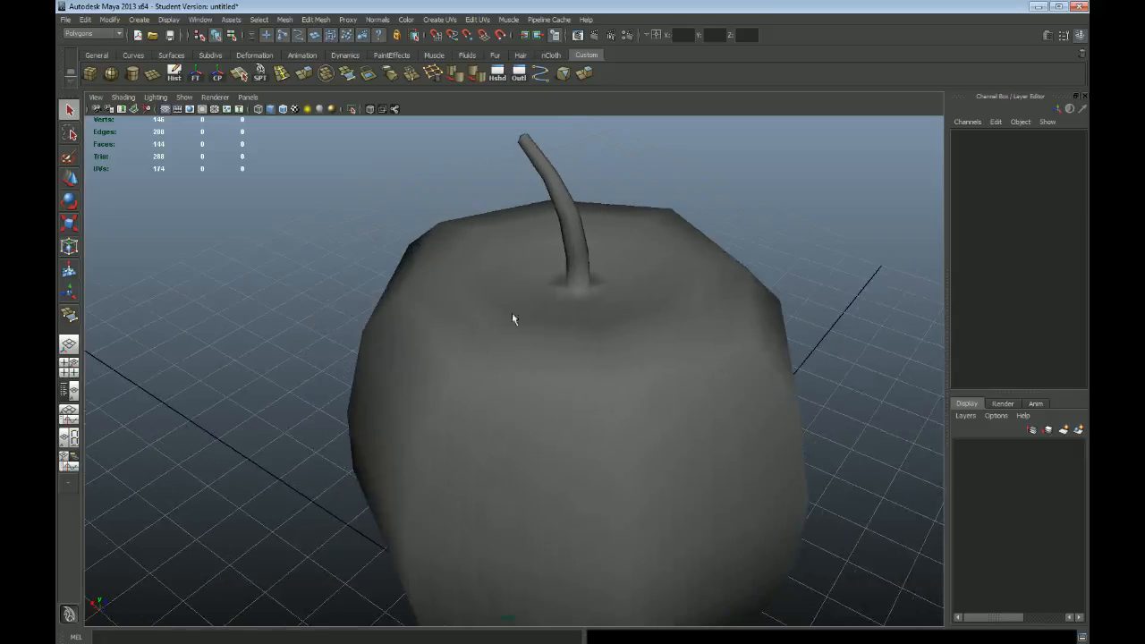
Harden the edge loop where the stem meets the apple, and return to object selection with nothing selected.
right_click_drag(621, 419, 507, 357, "alt")
left_click_drag(507, 357, 531, 364, "alt")
right_click_drag(530, 364, 596, 373, "alt")
left_click_drag(596, 373, 570, 331, "alt")
right_click_drag(571, 331, 641, 367, "alt")
left_click_drag(641, 368, 614, 361, "alt")
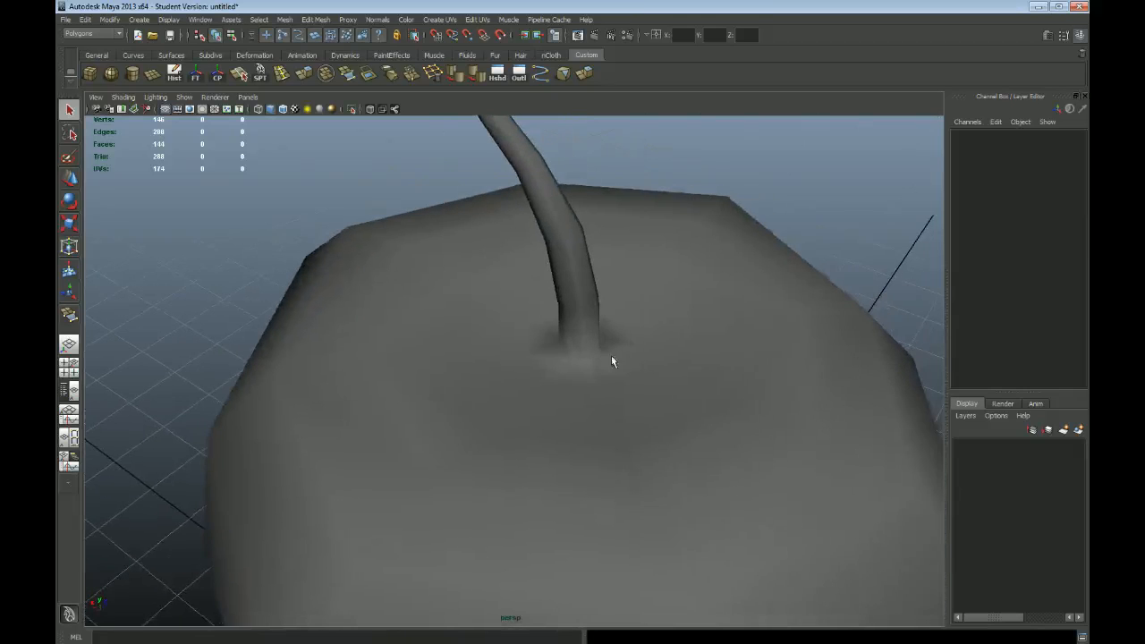
right_click_drag(450, 360, 602, 354, "alt")
left_click(614, 370)
double_click(611, 358)
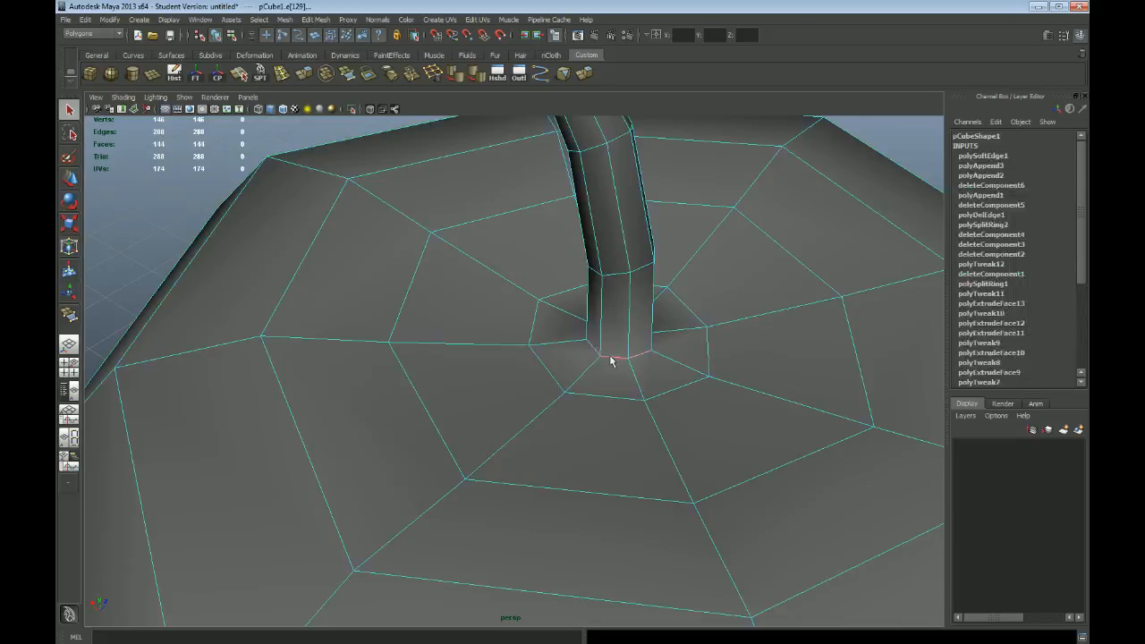
left_click_drag(535, 376, 424, 351, "alt")
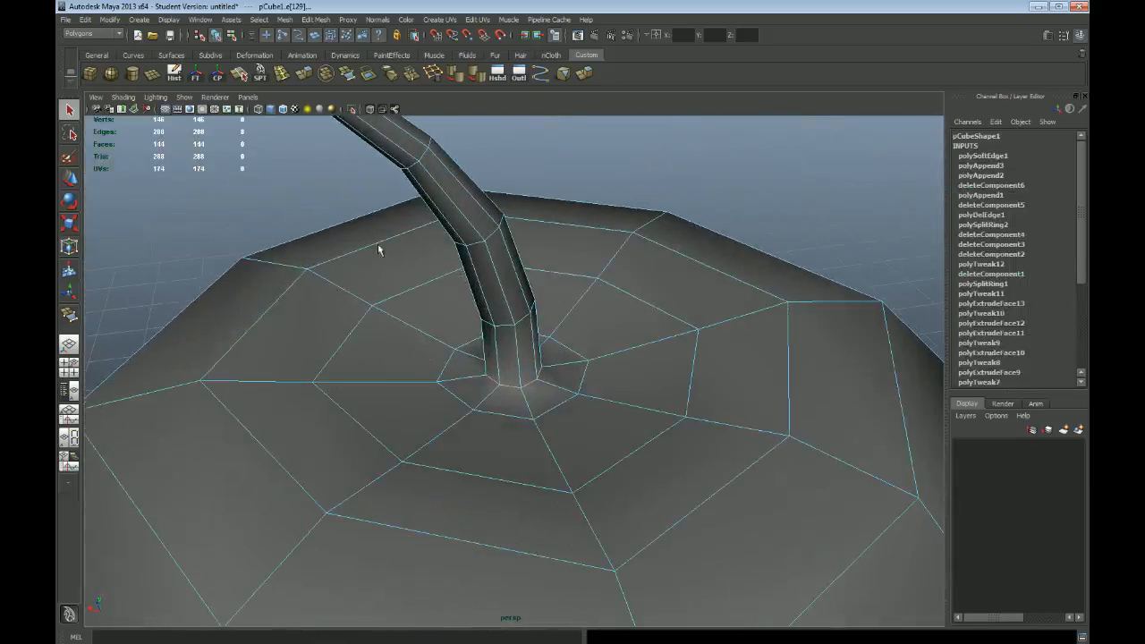
left_click(379, 20)
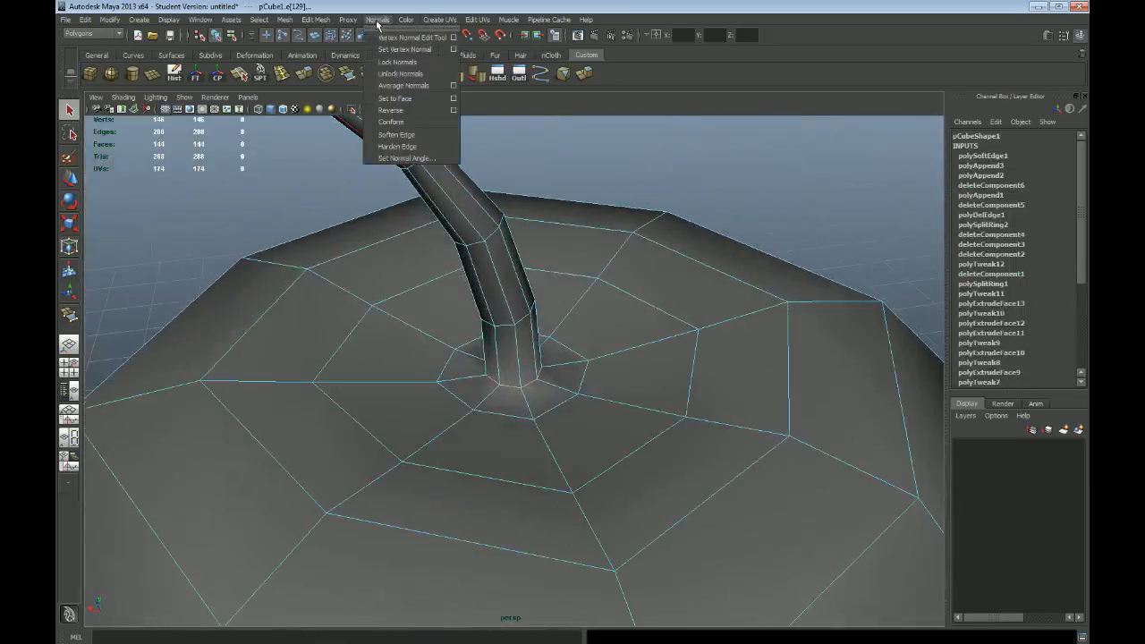
left_click(405, 147)
right_click_drag(628, 301, 644, 284)
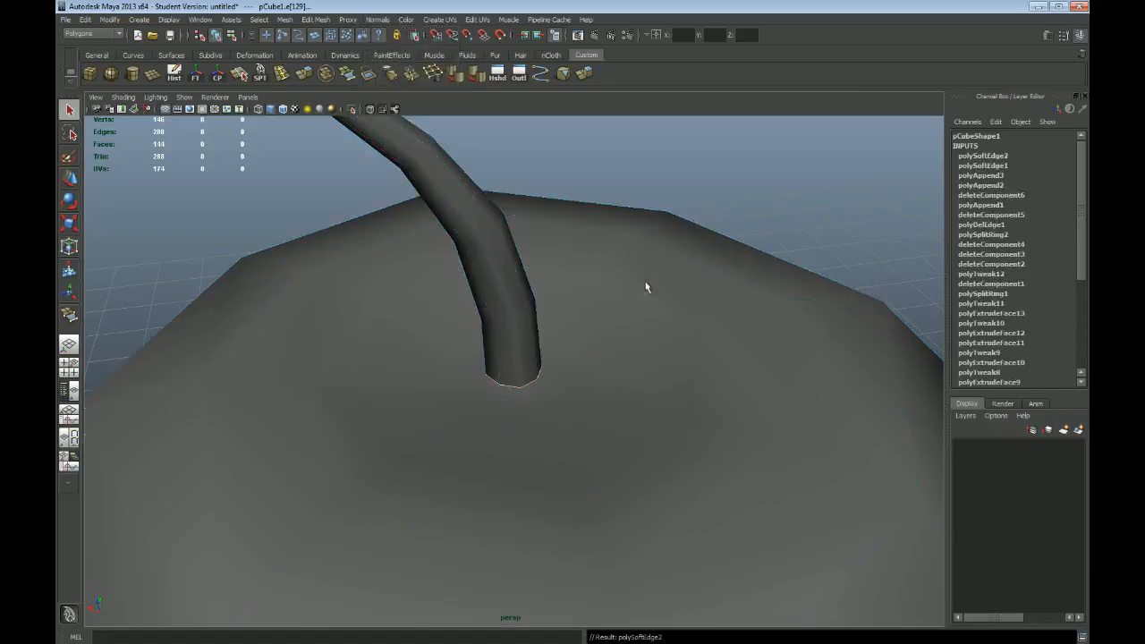
left_click(772, 213)
Harden every edge of the whole apple to give it a faceted look, and deselect it.
right_click_drag(772, 213, 542, 342, "alt")
left_click_drag(587, 351, 454, 358, "alt")
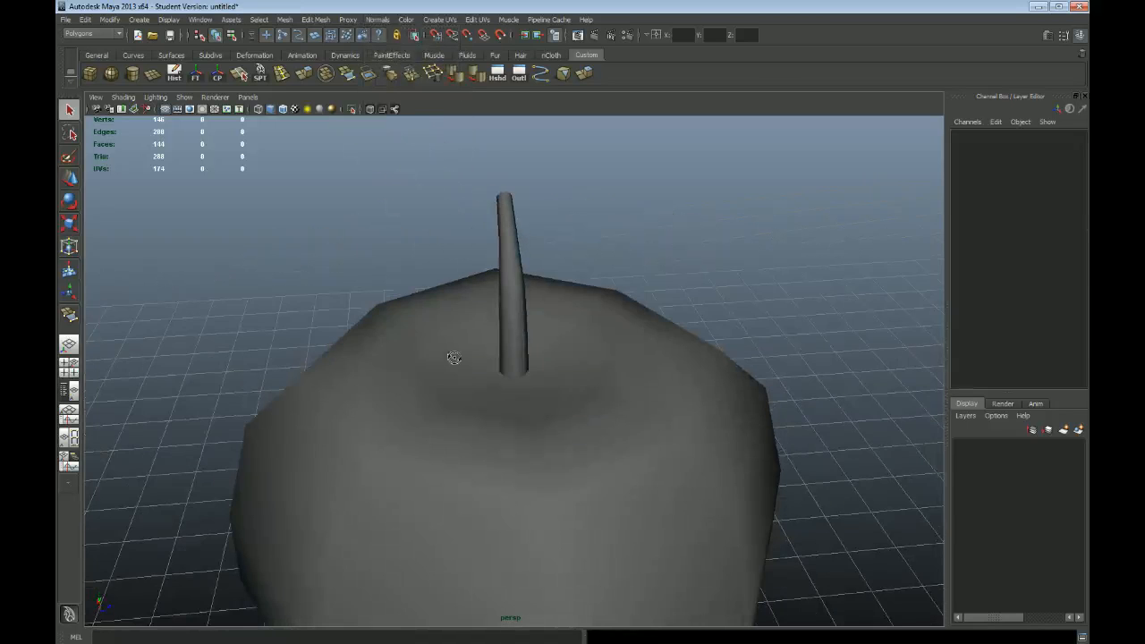
right_click_drag(454, 357, 416, 352, "alt")
left_click_drag(416, 352, 504, 342, "alt")
left_click(504, 342)
left_click(386, 19)
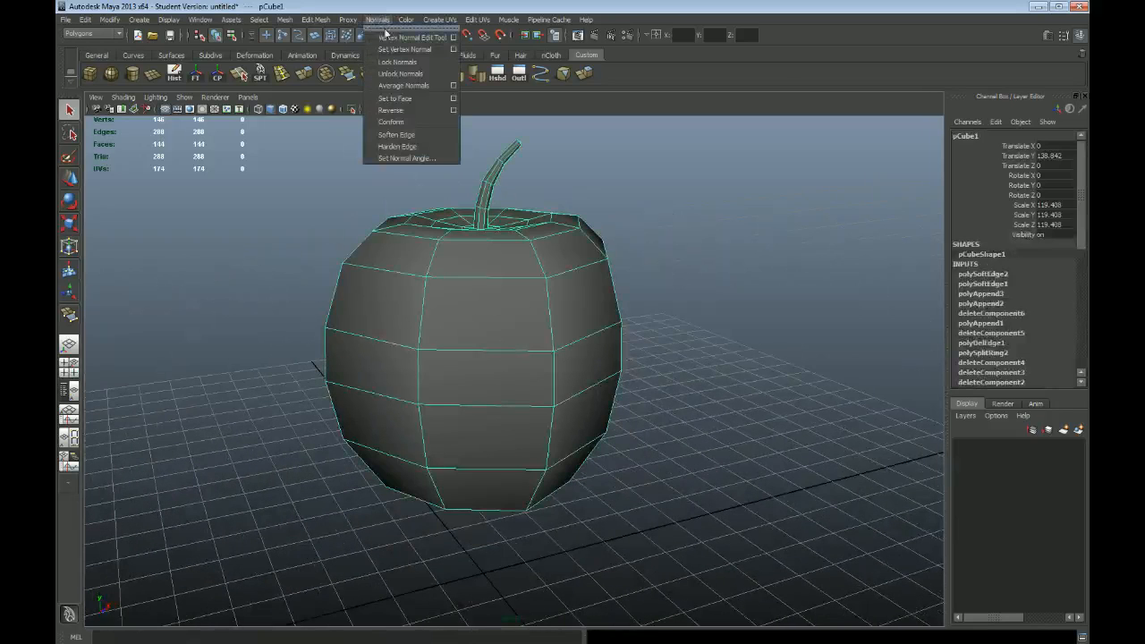
left_click(407, 148)
left_click(761, 287)
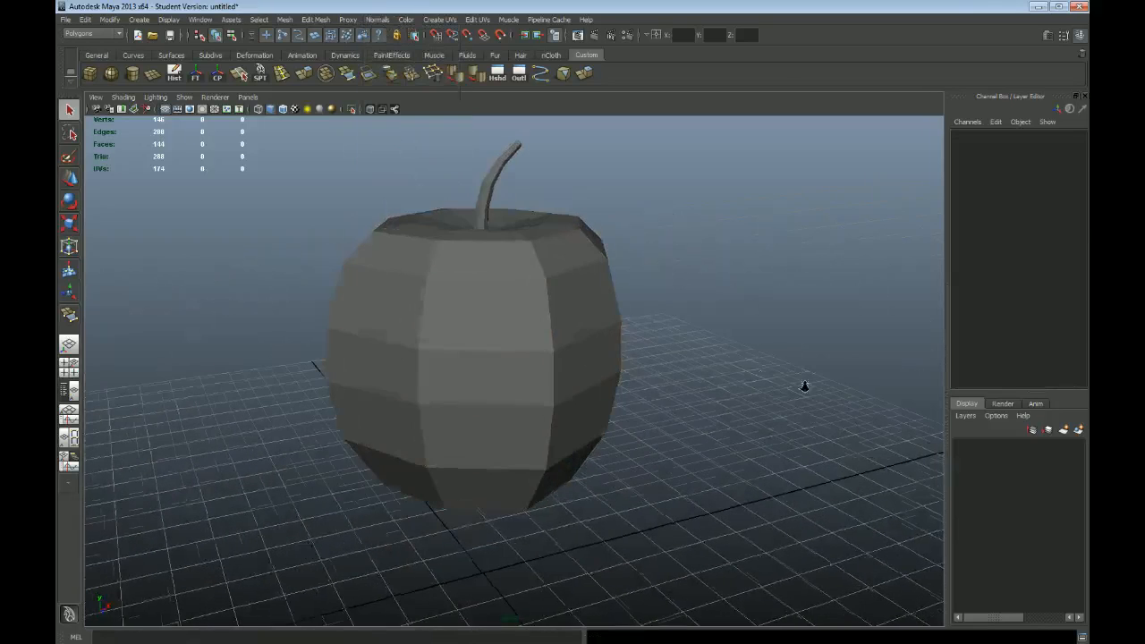
right_click_drag(802, 386, 707, 381, "alt")
left_click_drag(707, 380, 663, 335, "alt")
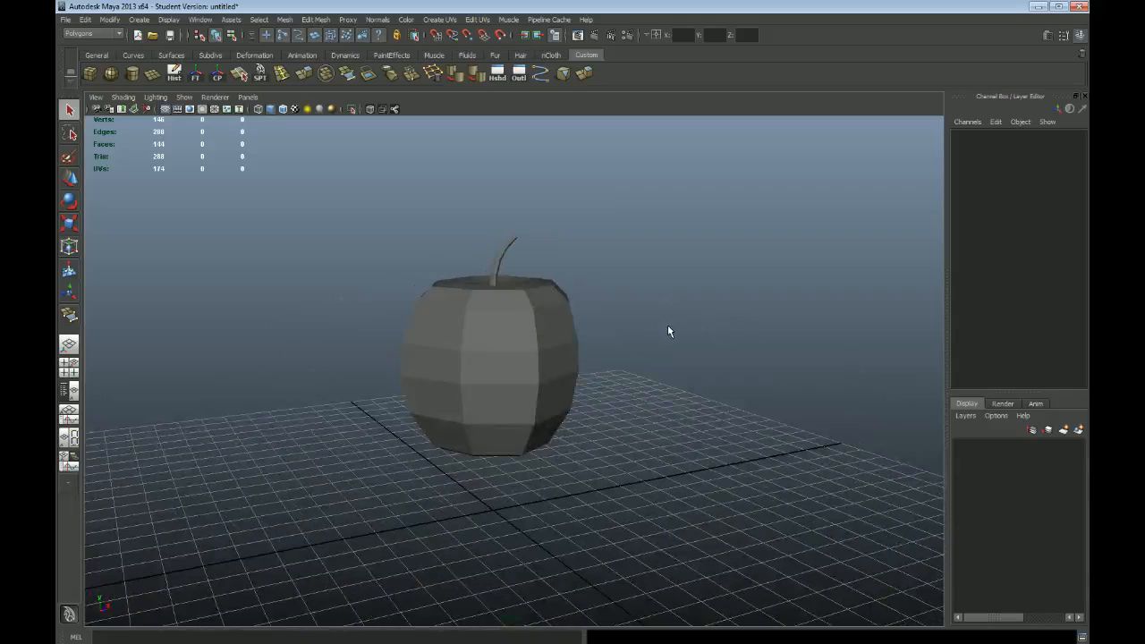
Soften all edges of the whole apple again.
left_click_drag(667, 330, 481, 348, "alt")
left_click(443, 351)
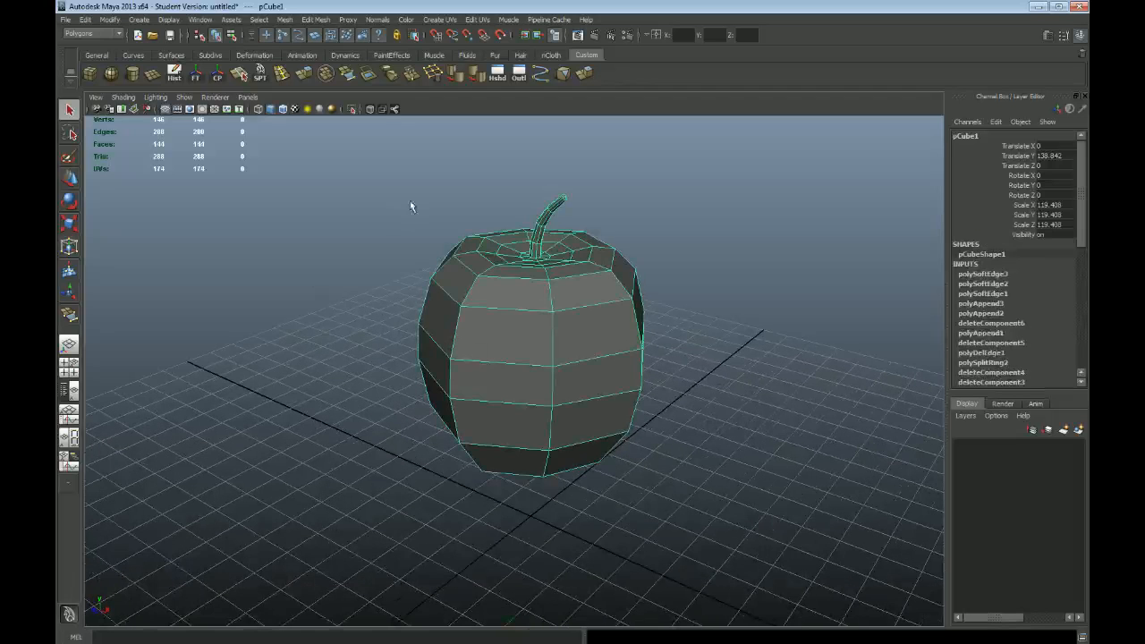
left_click(377, 19)
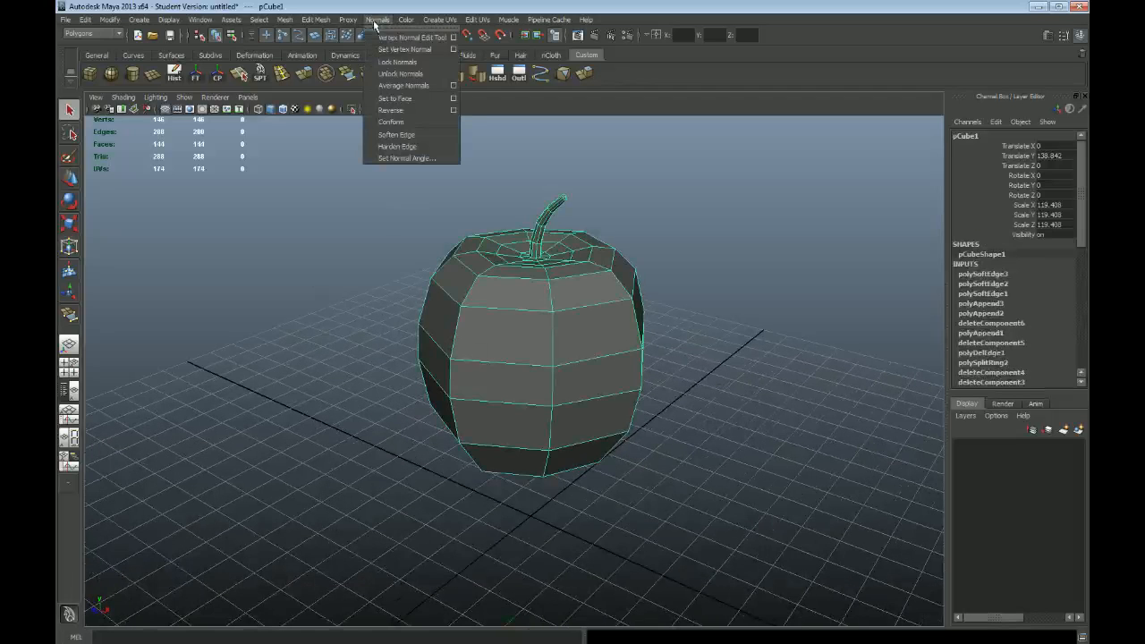
left_click(394, 134)
Harden only the edge loop around the base of the stem.
right_click_drag(371, 350, 587, 320, "alt")
middle_click_drag(618, 291, 618, 473, "alt")
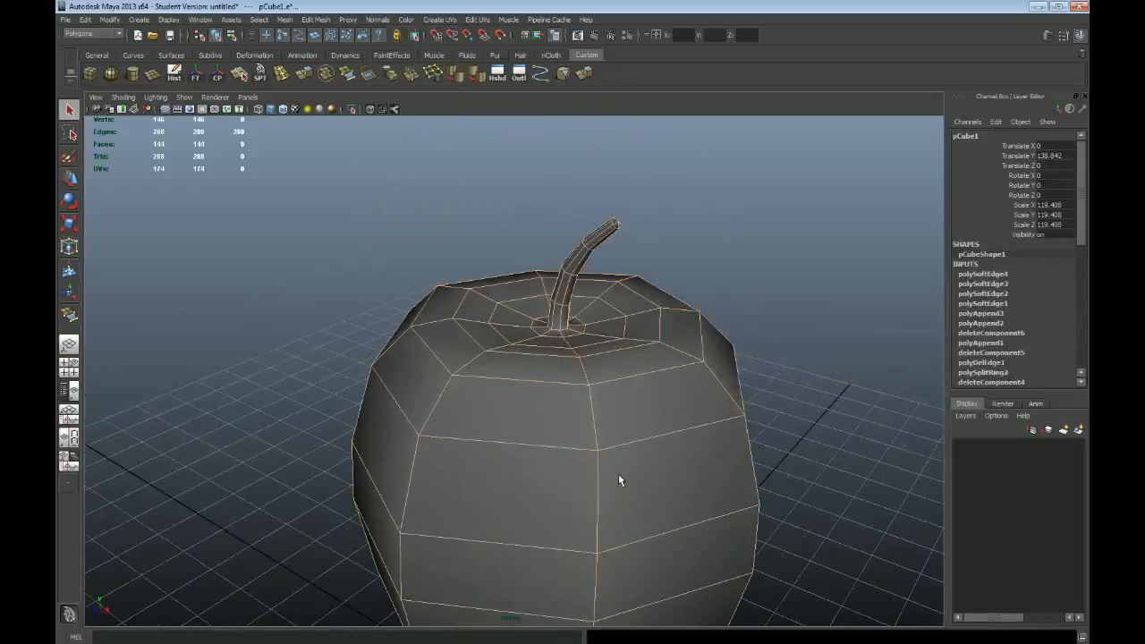
right_click_drag(422, 325, 580, 399, "alt")
left_click_drag(580, 399, 543, 391, "alt")
right_click_drag(542, 390, 585, 439, "alt")
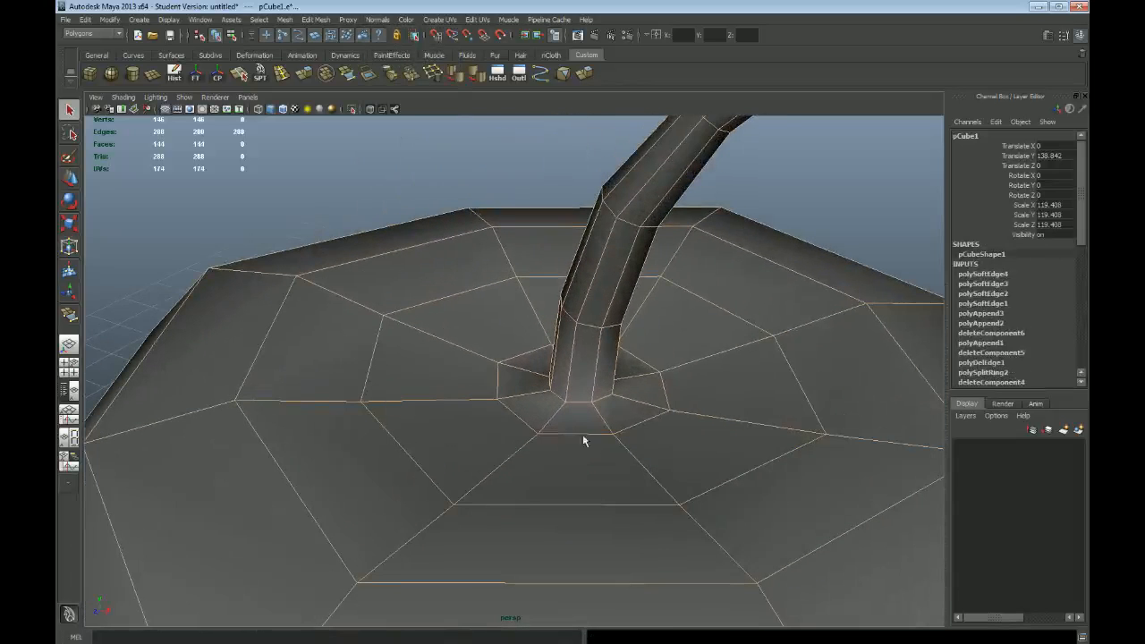
key("F10")
left_click(584, 407)
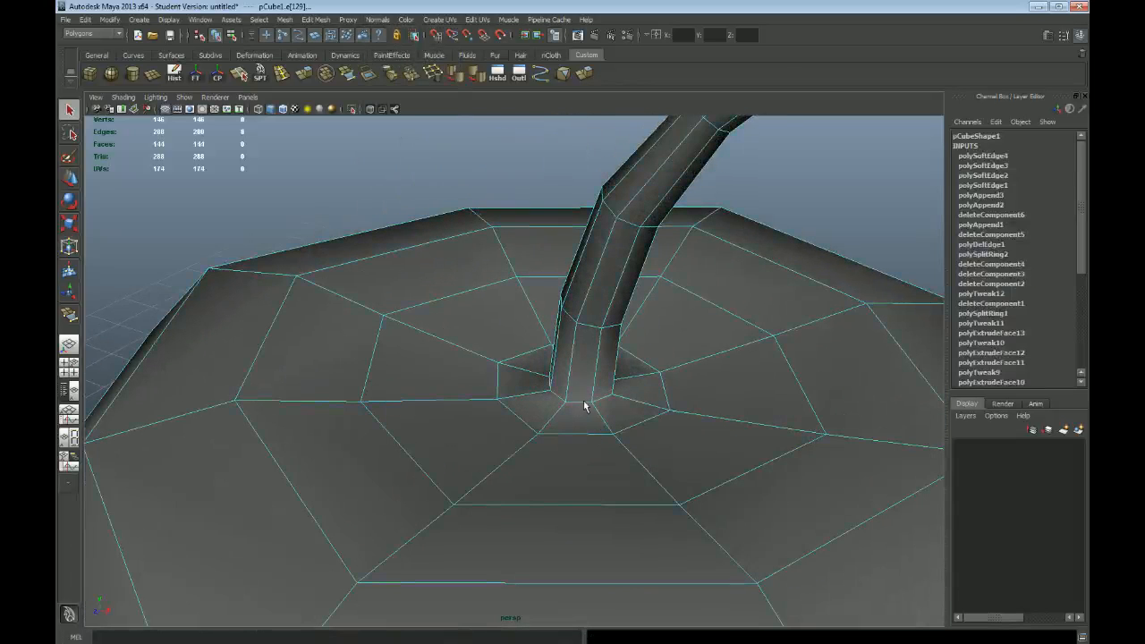
left_click(377, 22)
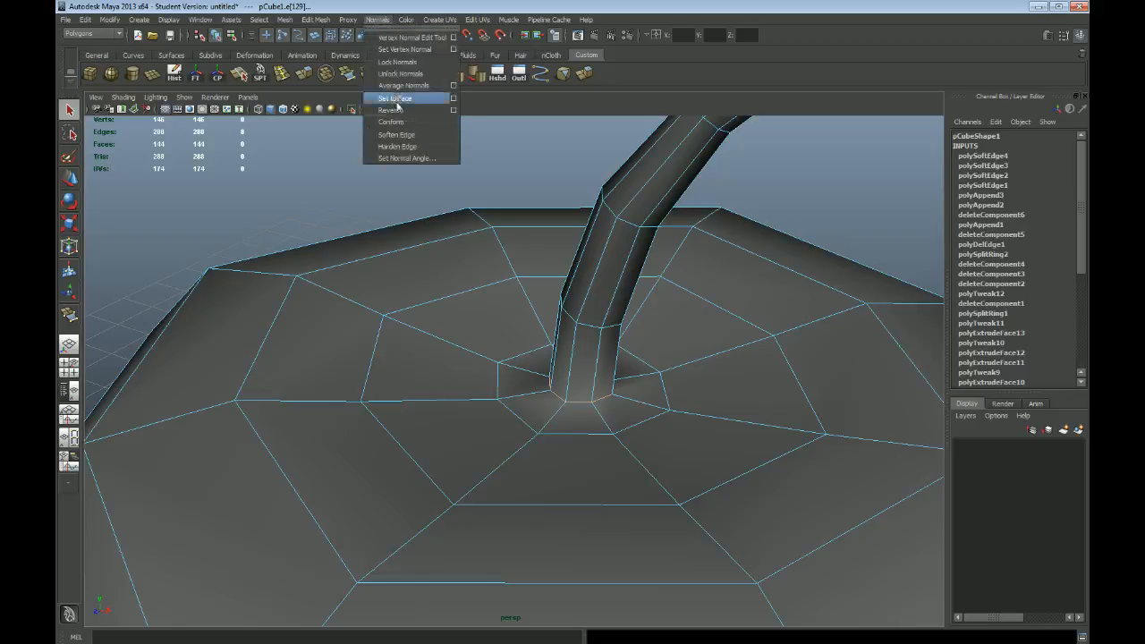
left_click(395, 146)
mouse_move(647, 403)
right_mouse_down("alt")
mouse_move(494, 377)
mouse_move(539, 450)
right_mouse_up("alt")
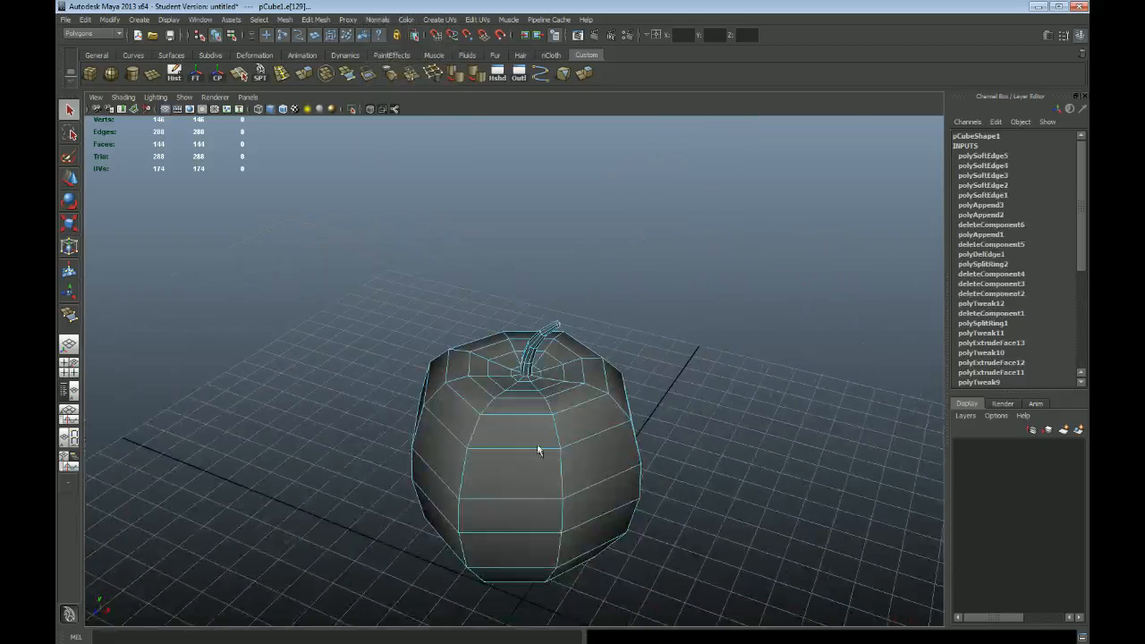
left_click_drag(539, 450, 531, 349, "alt")
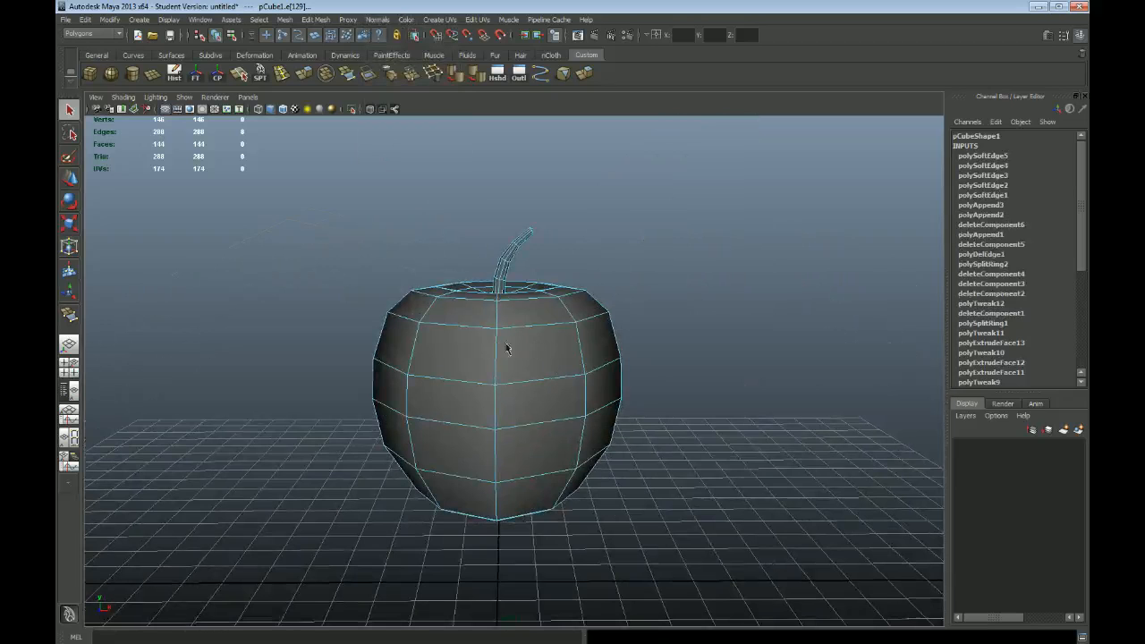
Scale the edge loop at the stem's base slightly outward to widen it, and return to object selection.
left_click(551, 340)
right_click_drag(542, 343, 591, 363)
left_click_drag(590, 362, 533, 414, "alt")
right_click_drag(533, 418, 539, 456, "alt")
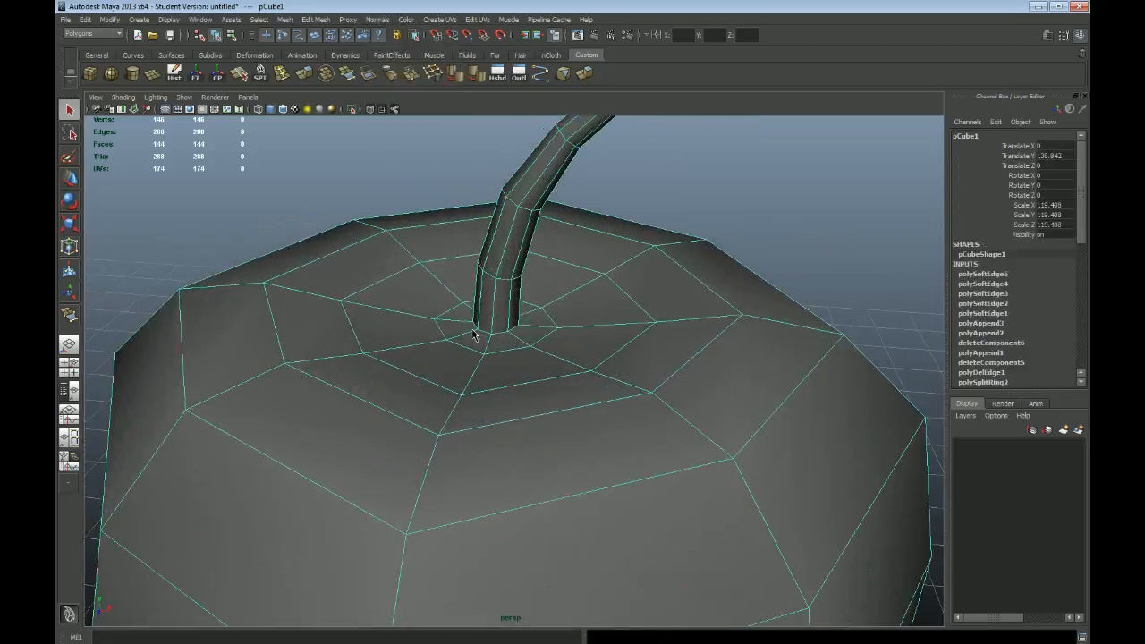
key("F9")
key("space")
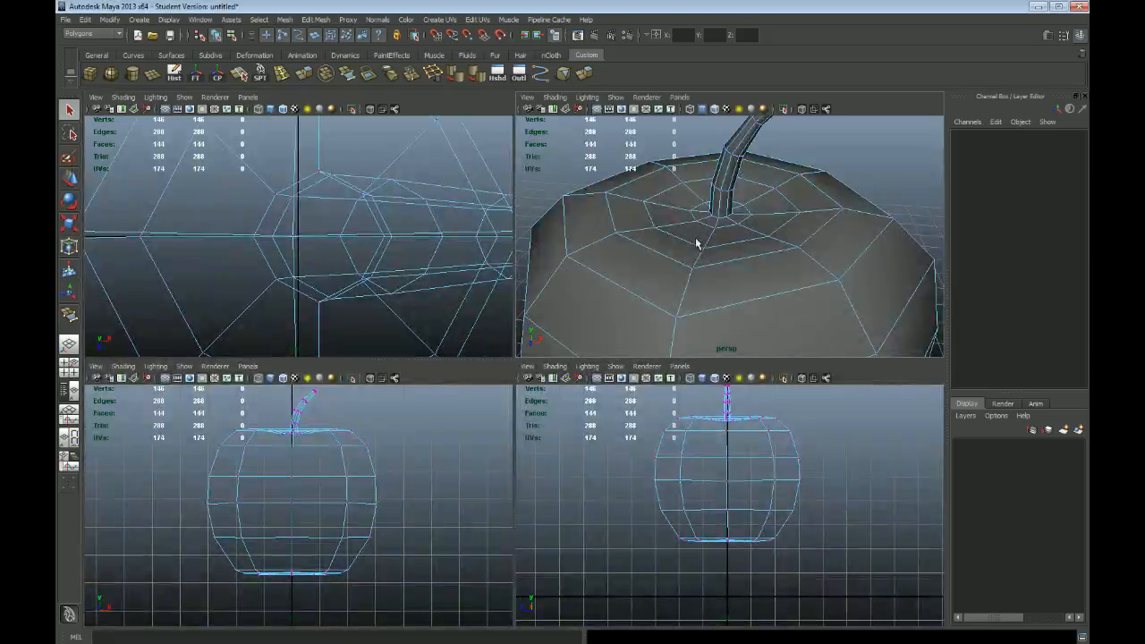
middle_click_drag(696, 243, 673, 306, "alt")
right_click_drag(606, 271, 666, 309, "alt")
left_click_drag(667, 308, 678, 264, "alt")
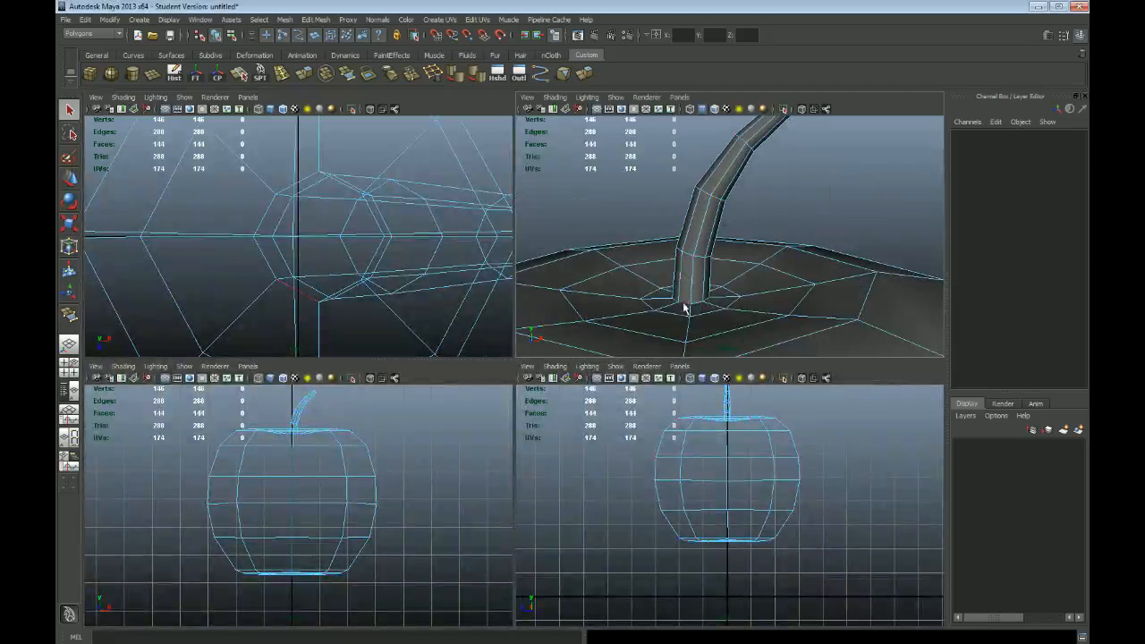
left_click(687, 304)
key("w")
left_click_drag(693, 302, 704, 313)
key("q")
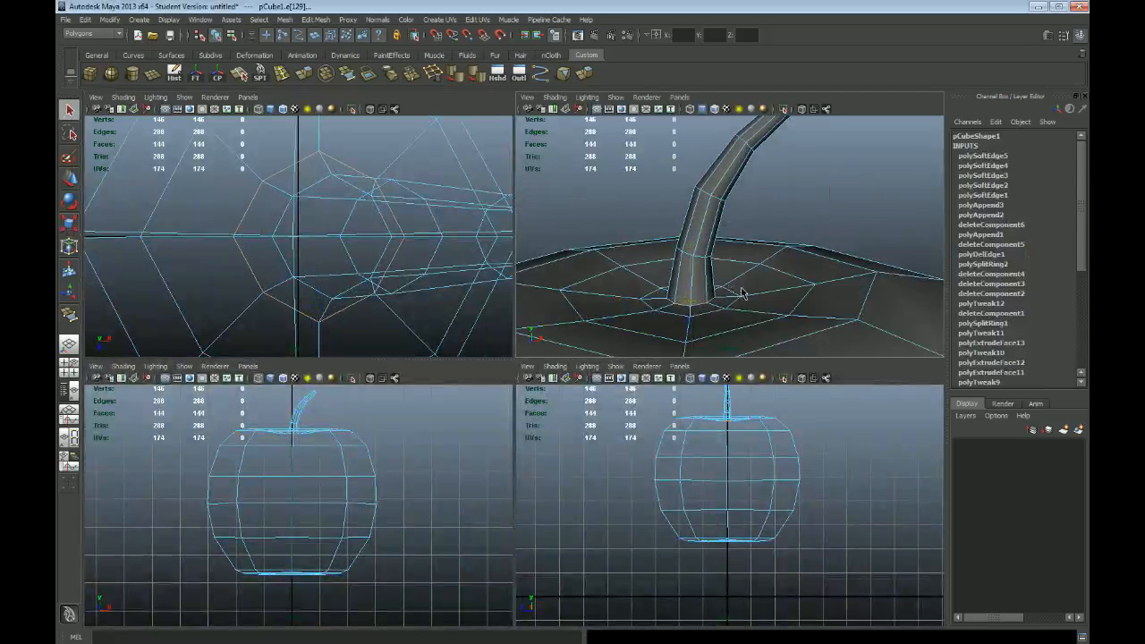
right_click_drag(758, 281, 785, 259)
In the front view, scale the apple's bottom vertices and the vertex row above them slightly inward.
right_click_drag(766, 304, 650, 309, "alt")
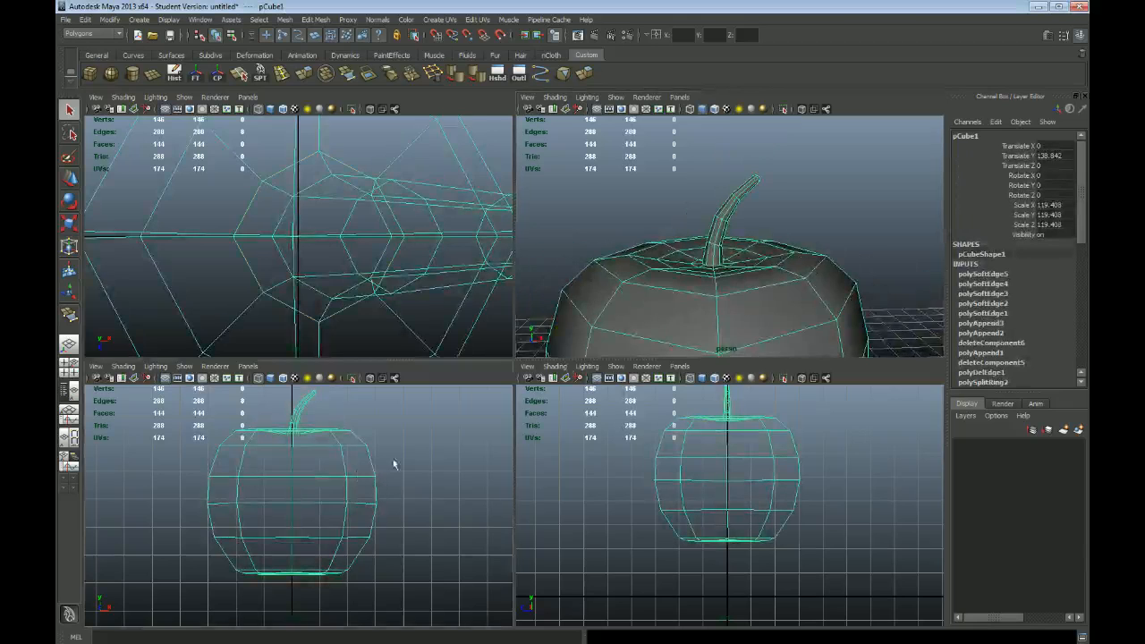
key("space")
middle_click_drag(500, 376, 506, 385, "alt")
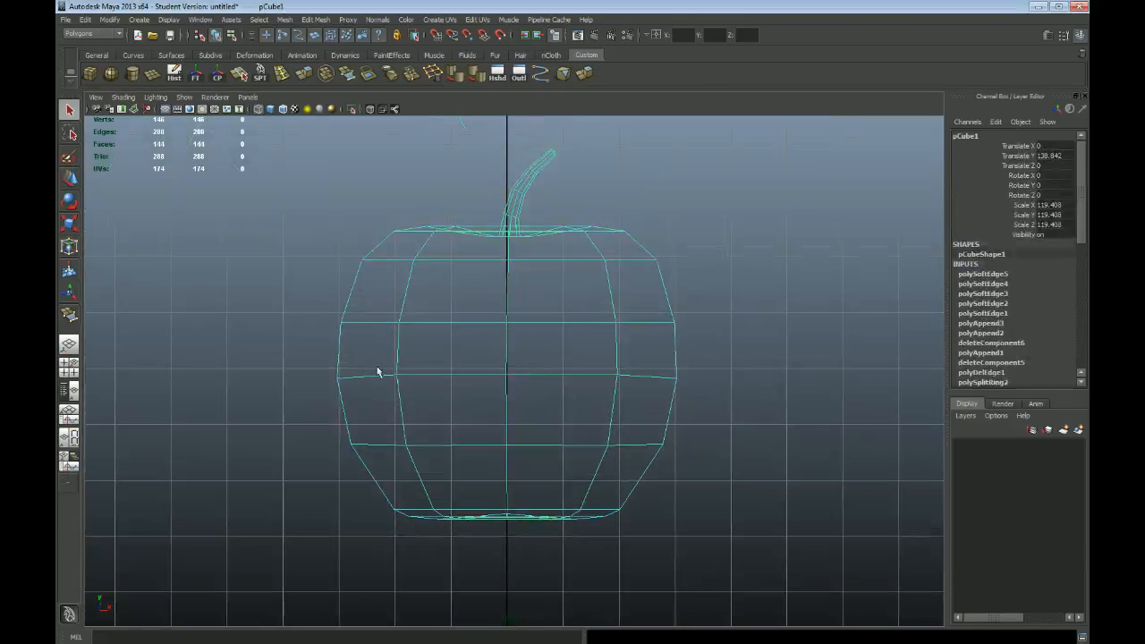
key("F9")
left_click_drag(358, 471, 659, 543)
key("w")
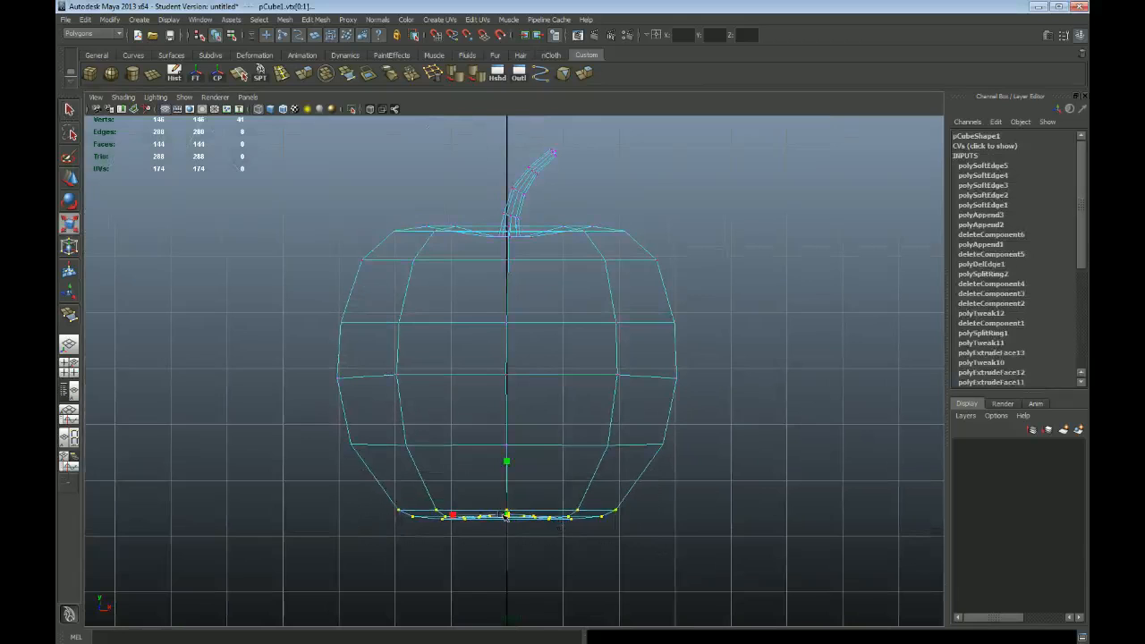
left_click_drag(329, 416, 771, 467)
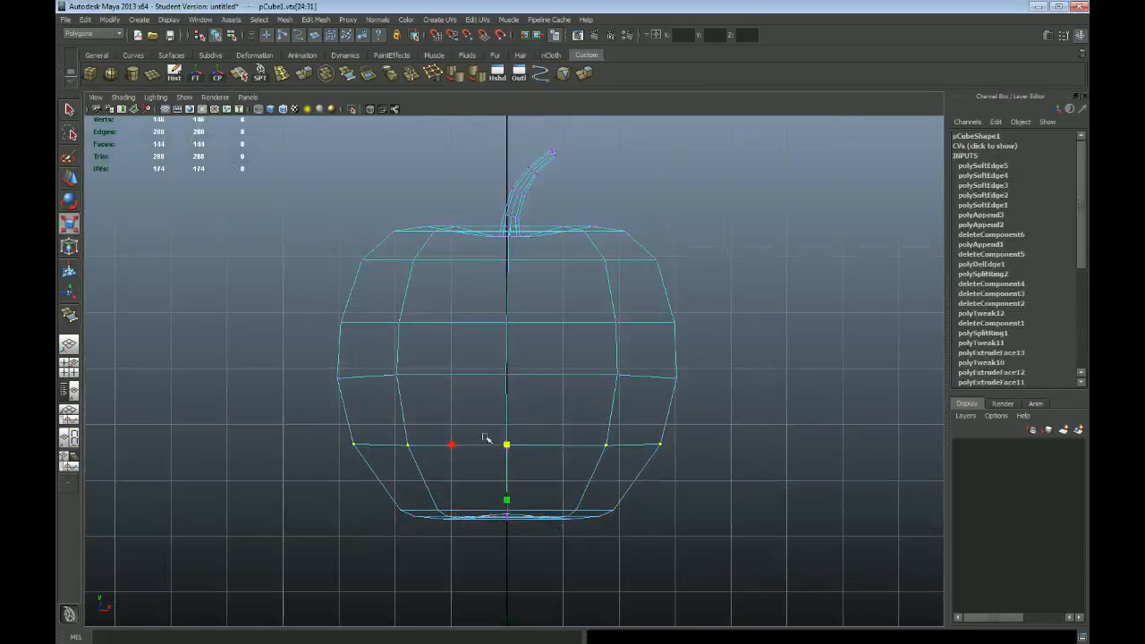
Move the apple's middle vertex row slightly down, scale it slightly inward, and return to object selection in the perspective view.
left_click_drag(314, 357, 787, 396)
key("w")
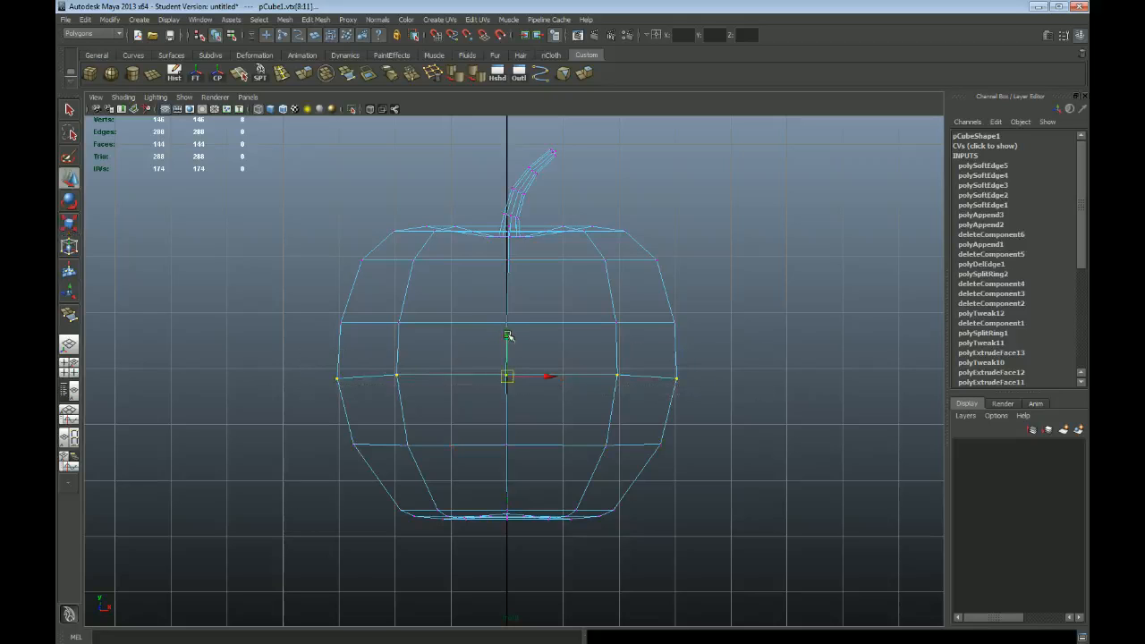
left_click_drag(507, 335, 508, 339)
key("r")
left_click_drag(509, 382, 506, 382)
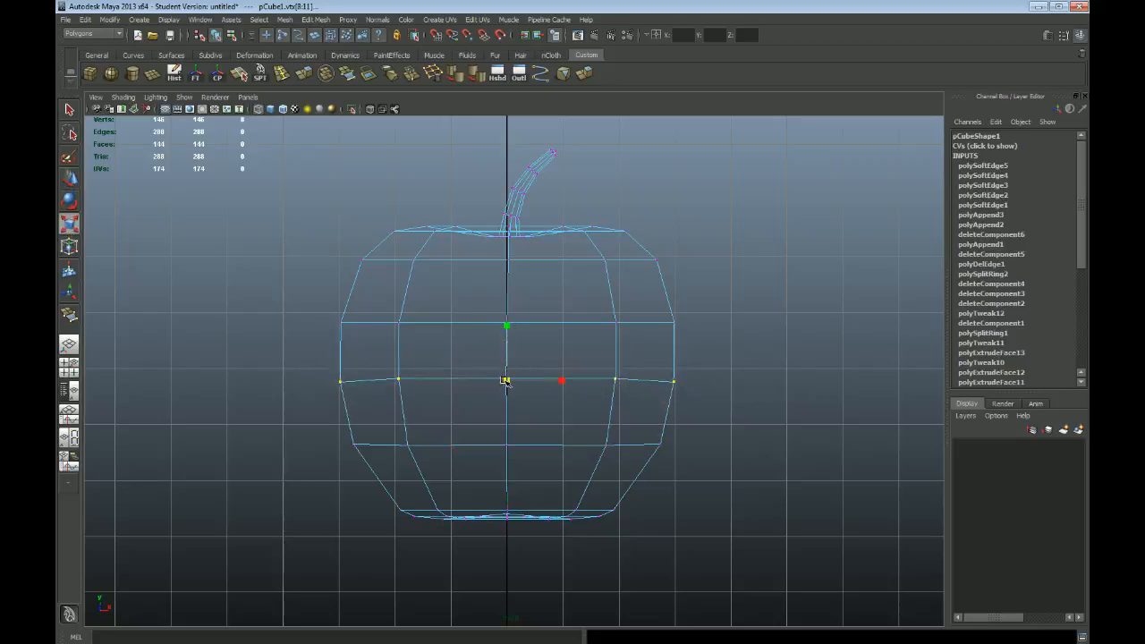
key("space")
key("space")
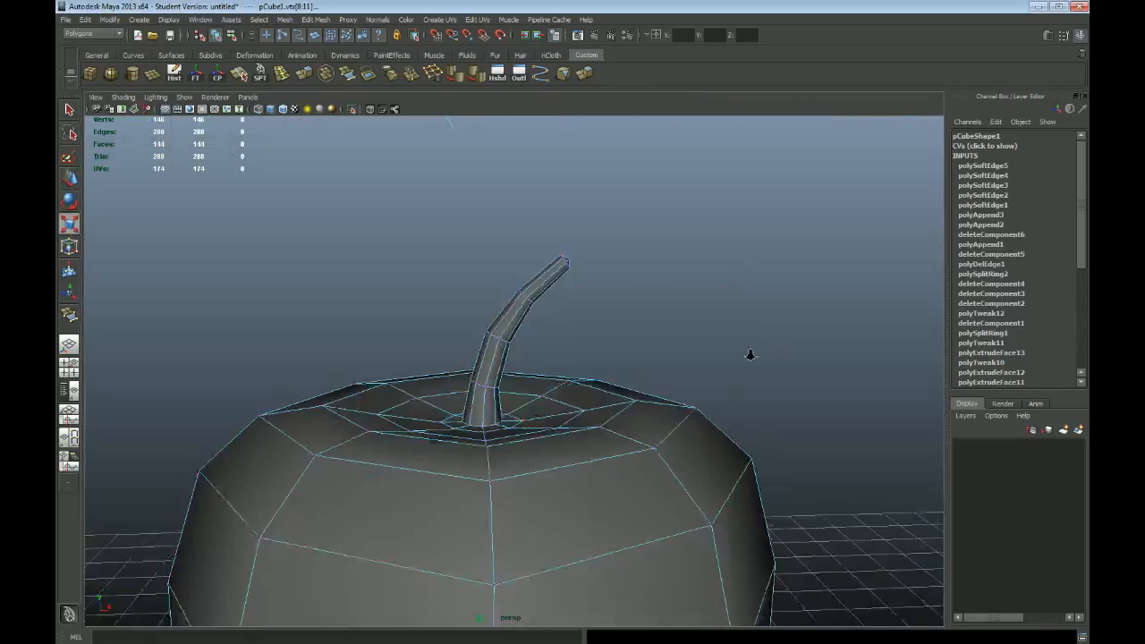
right_click_drag(591, 414, 615, 392)
left_click_drag(632, 492, 636, 479, "alt")
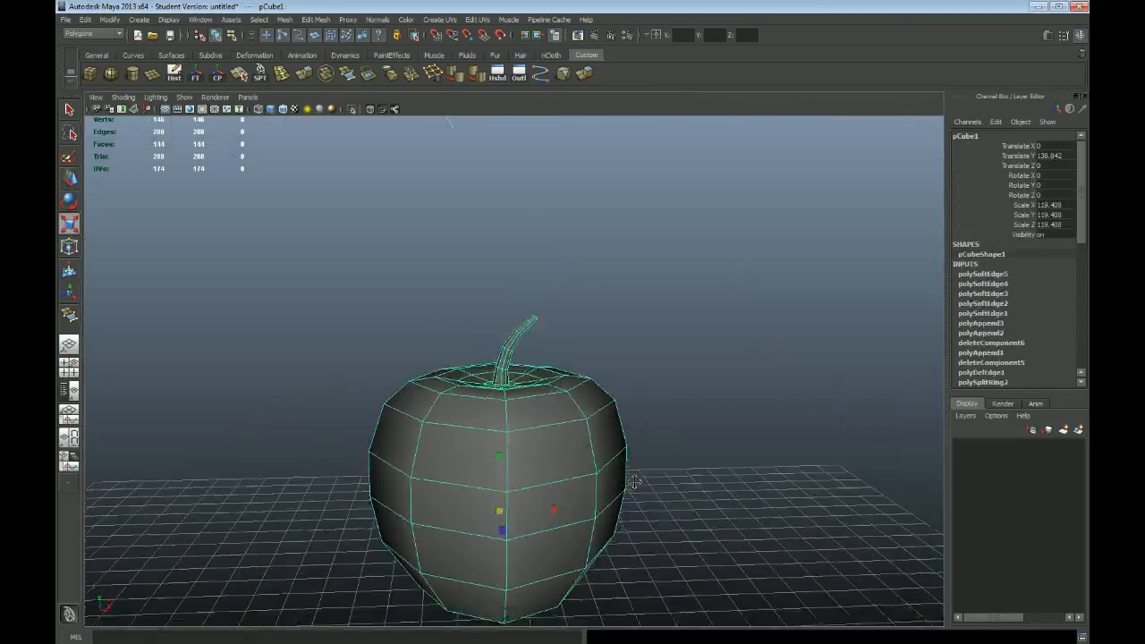
middle_click_drag(636, 480, 631, 378, "alt")
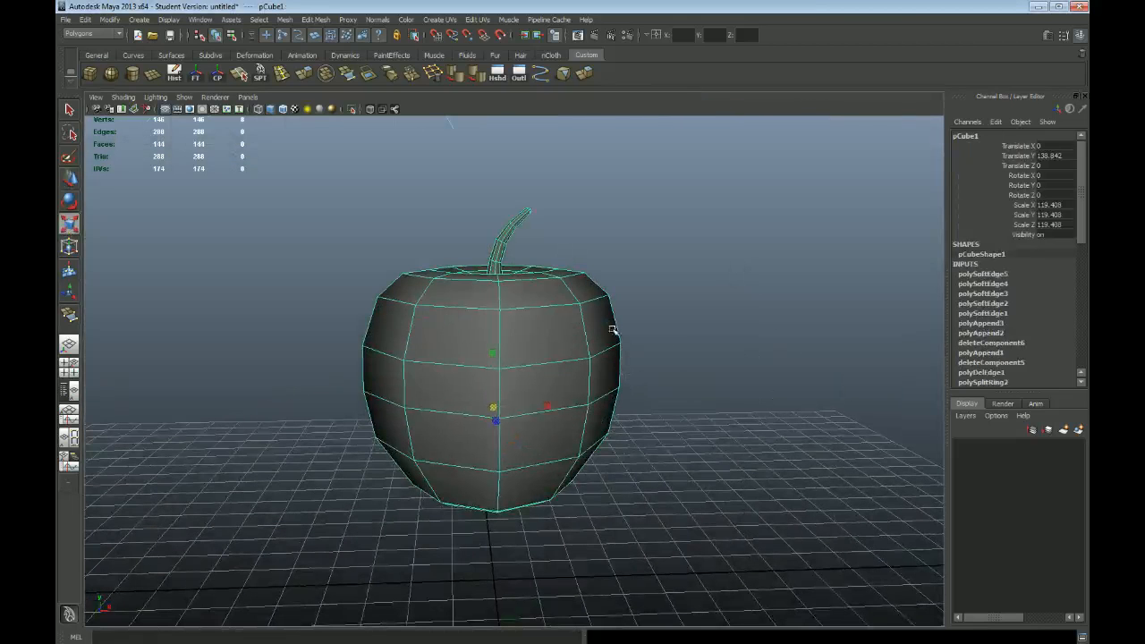
Inspect the apple selected and deselected, and look through its construction history.
left_click(760, 292)
left_click(561, 332)
left_click(692, 322)
left_click(587, 358)
left_click(670, 307)
left_click(569, 330)
scroll(1031, 304, "down", 5)
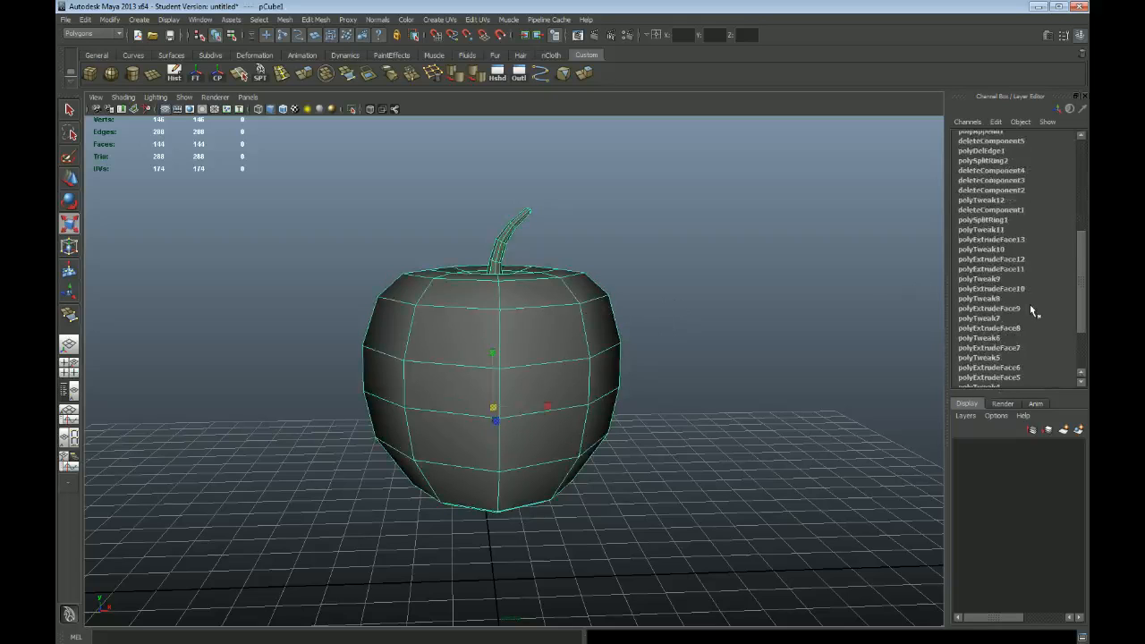
scroll(1030, 303, "up", 5)
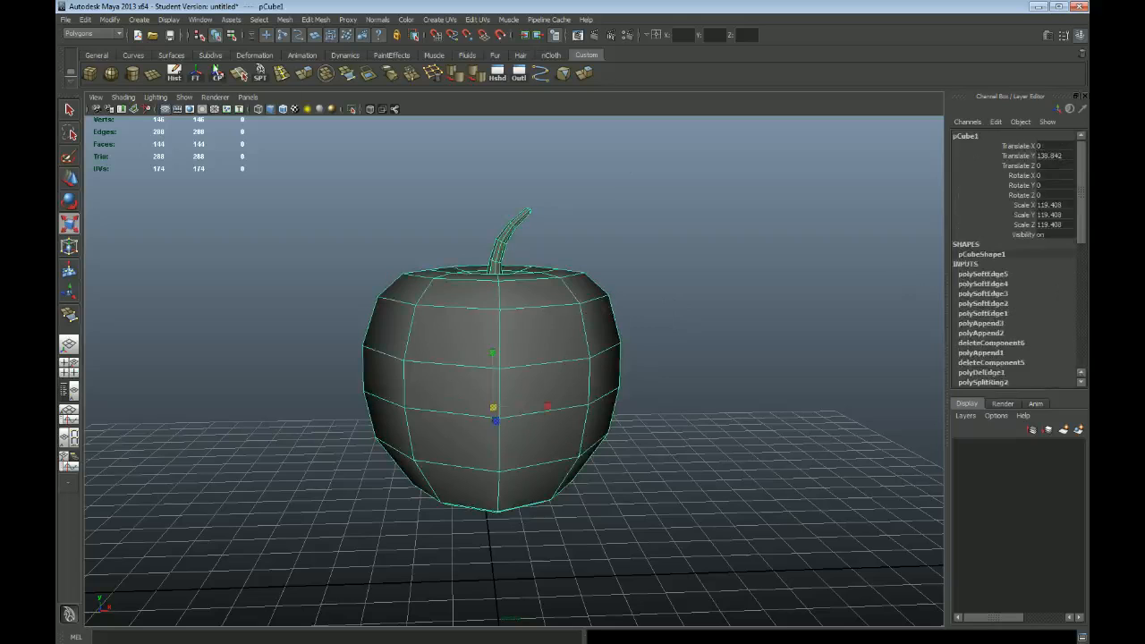
Delete the apple's construction history.
left_click(85, 18)
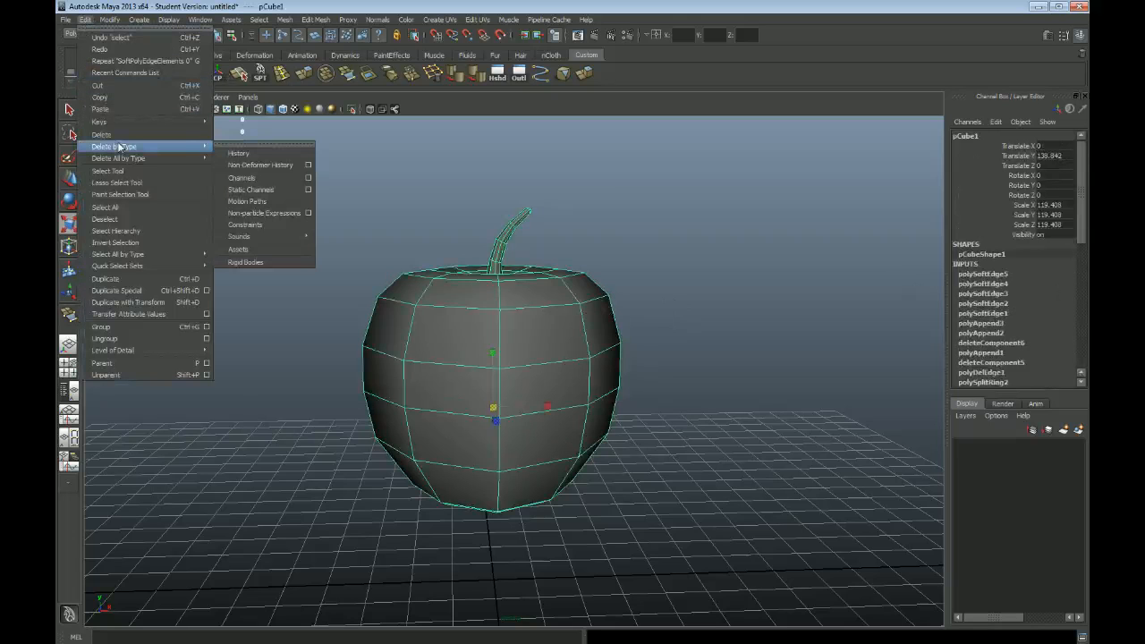
mouse_move(143, 146)
left_click(237, 154)
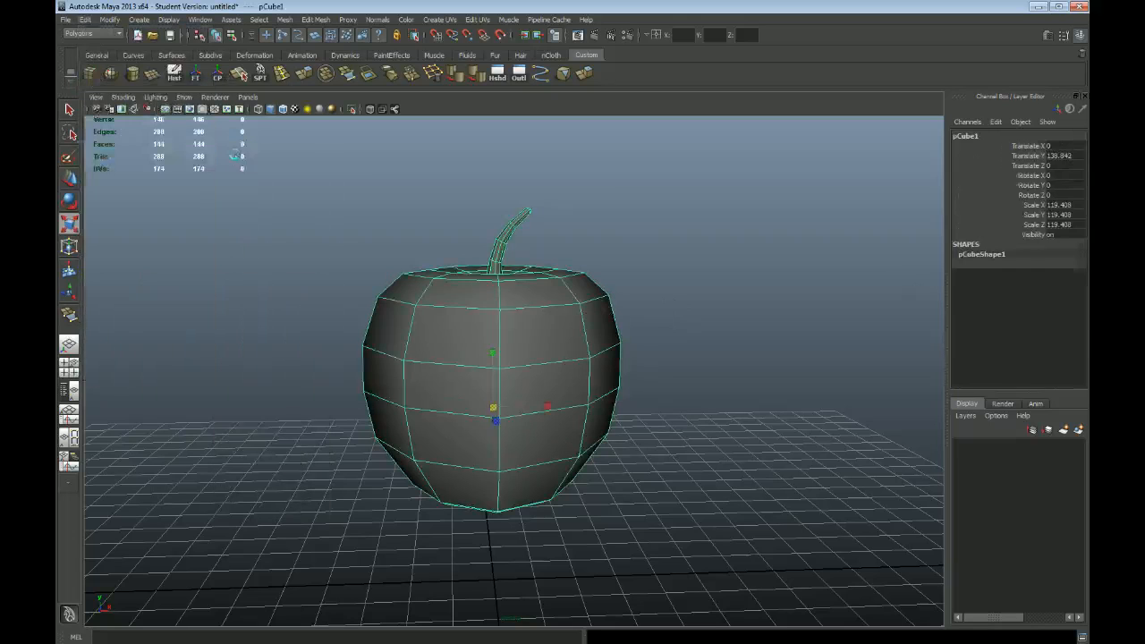
Move the apple along X to about 731 so that it sits clear of the grid.
right_click_drag(707, 383, 573, 327, "alt")
left_click_drag(528, 322, 630, 332, "alt")
left_click(633, 333)
right_click_drag(433, 391, 463, 390, "alt")
mouse_move(463, 390)
left_mouse_down("alt")
mouse_move(688, 388)
mouse_move(545, 401)
mouse_move(443, 393)
left_mouse_up("alt")
left_click(509, 387)
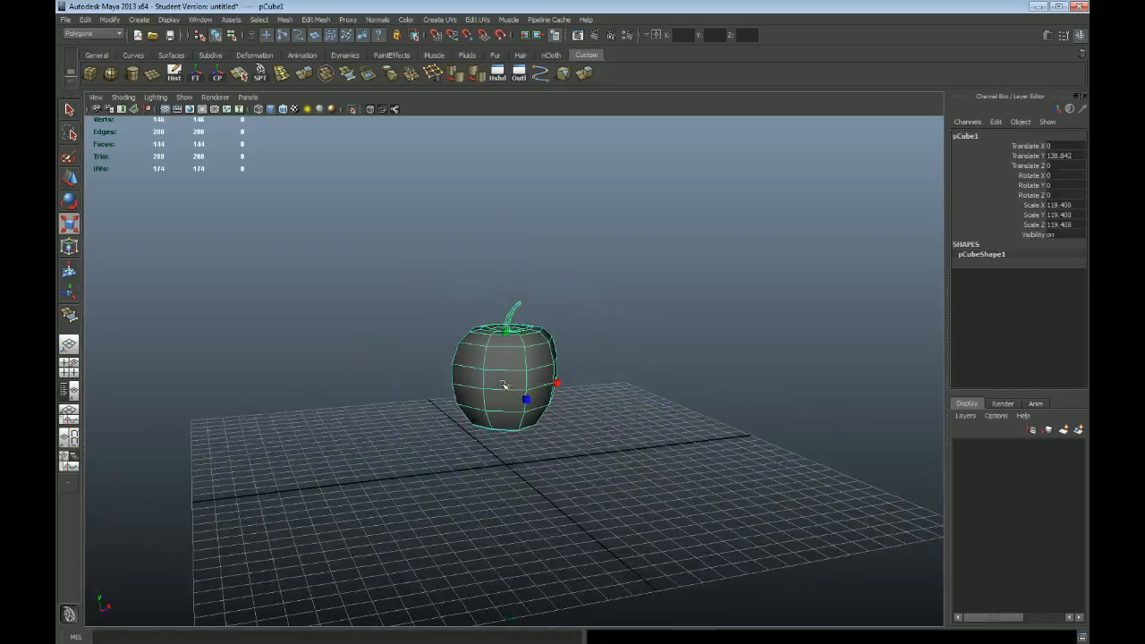
right_click_drag(698, 442, 612, 397, "alt")
left_click_drag(612, 397, 605, 417, "alt")
key("w")
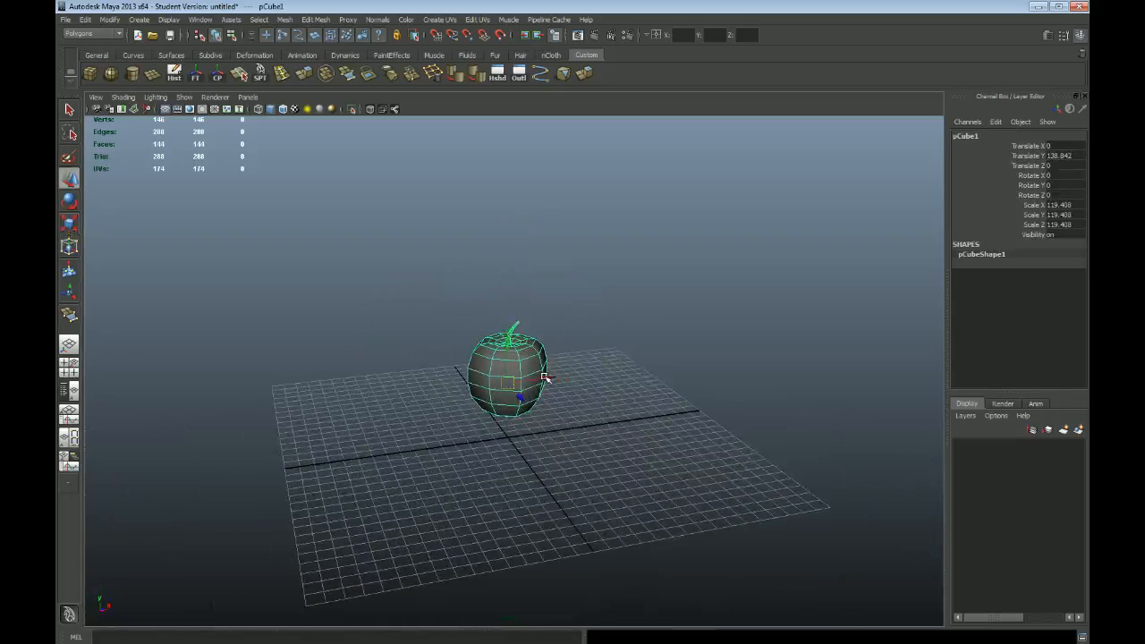
left_click_drag(542, 378, 815, 343)
right_click_drag(444, 372, 569, 407, "alt")
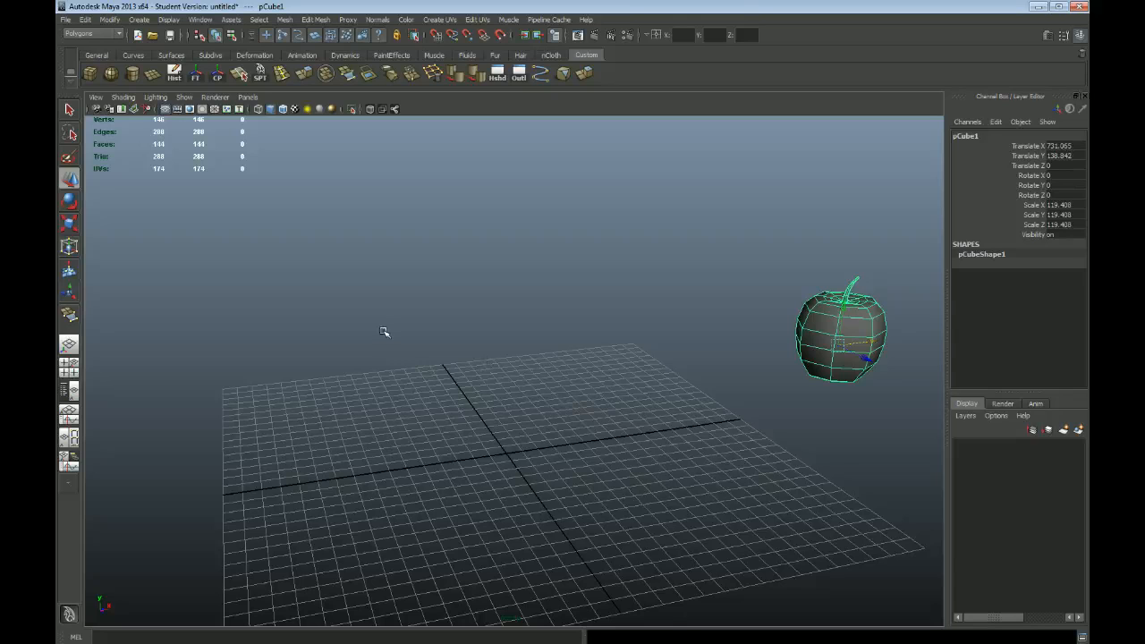
Create a polygon plane centred on the origin that covers the whole grid, with a scale of about 1021.
left_click(139, 19)
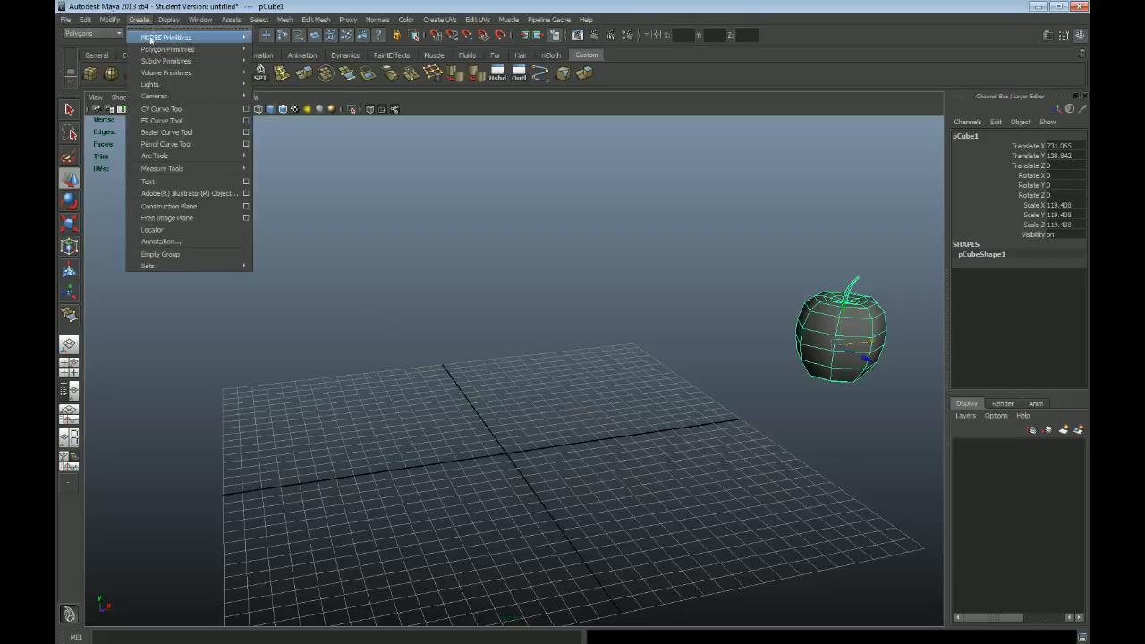
mouse_move(151, 40)
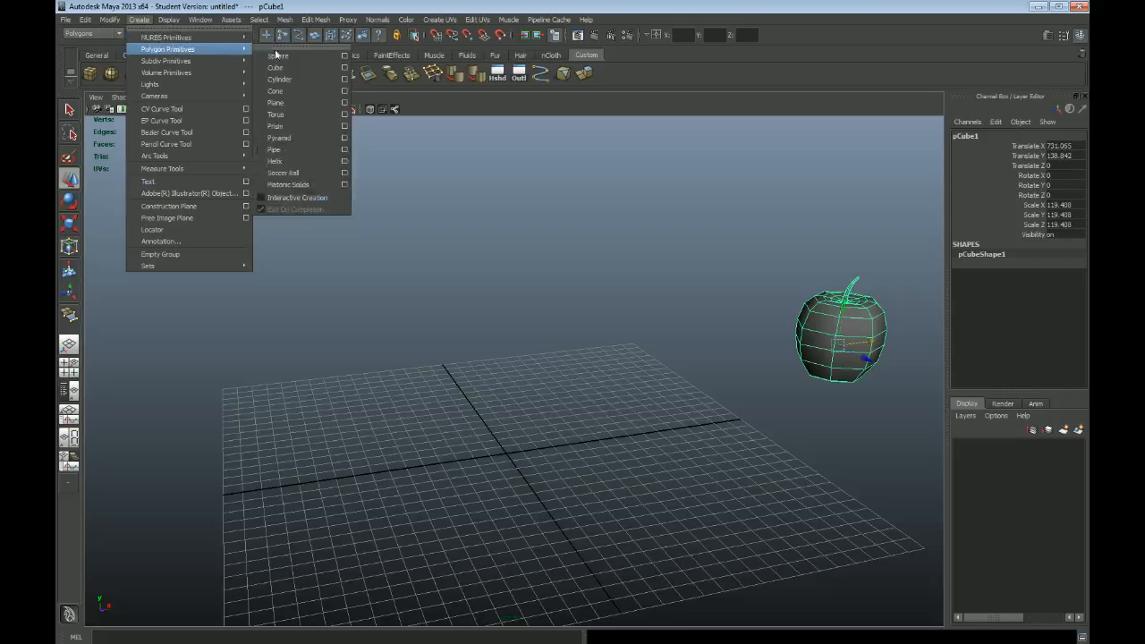
left_click(284, 104)
left_click_drag(506, 453, 883, 546)
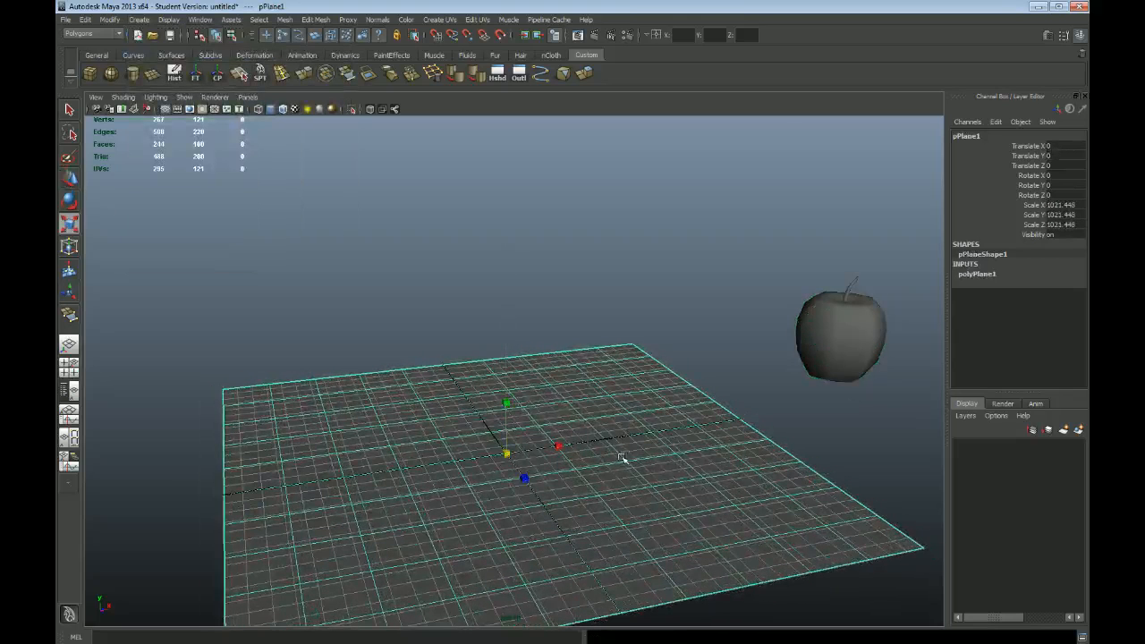
middle_click_drag(622, 458, 638, 369, "alt")
Set the floor plane's width and height subdivisions to 1 and deselect it.
left_click(984, 273)
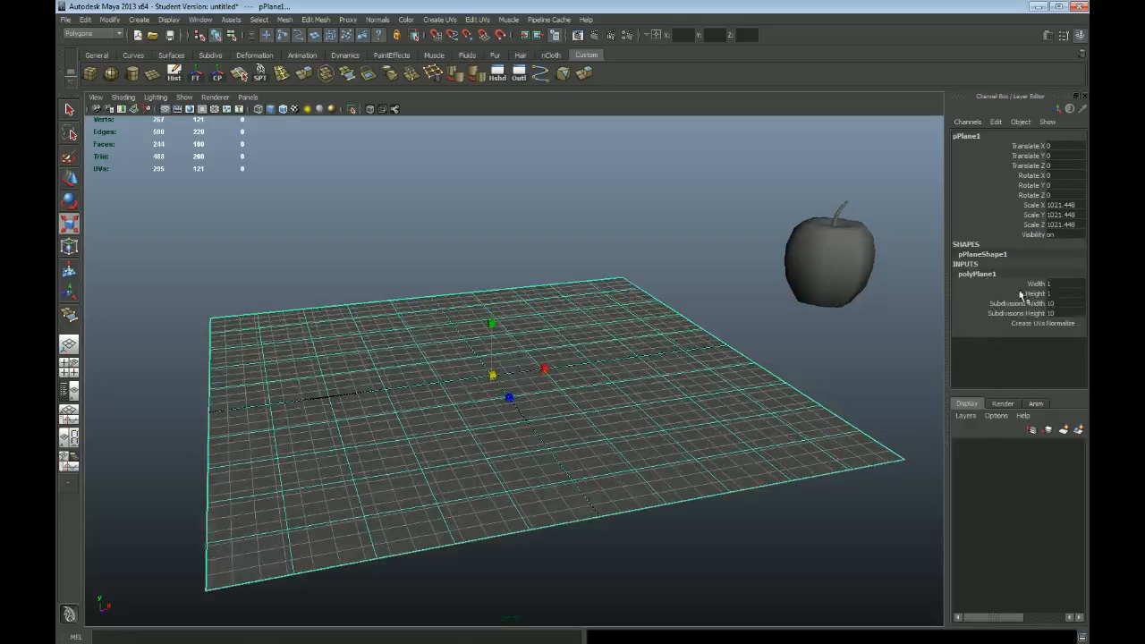
left_click_drag(1064, 303, 1064, 313)
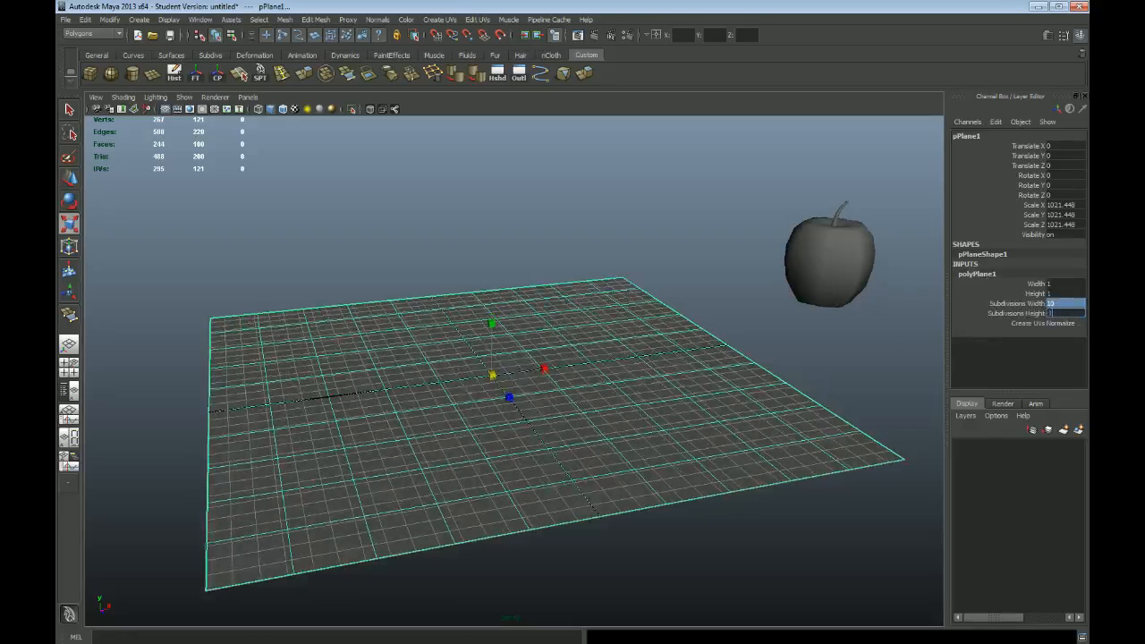
type("1")
key("Return")
left_click(682, 241)
Duplicate the floor plane and rotate the copy -90 degrees around Z to stand it upright.
left_click_drag(632, 335, 595, 345, "alt")
left_click(579, 342)
key("ctrl+d")
key("e")
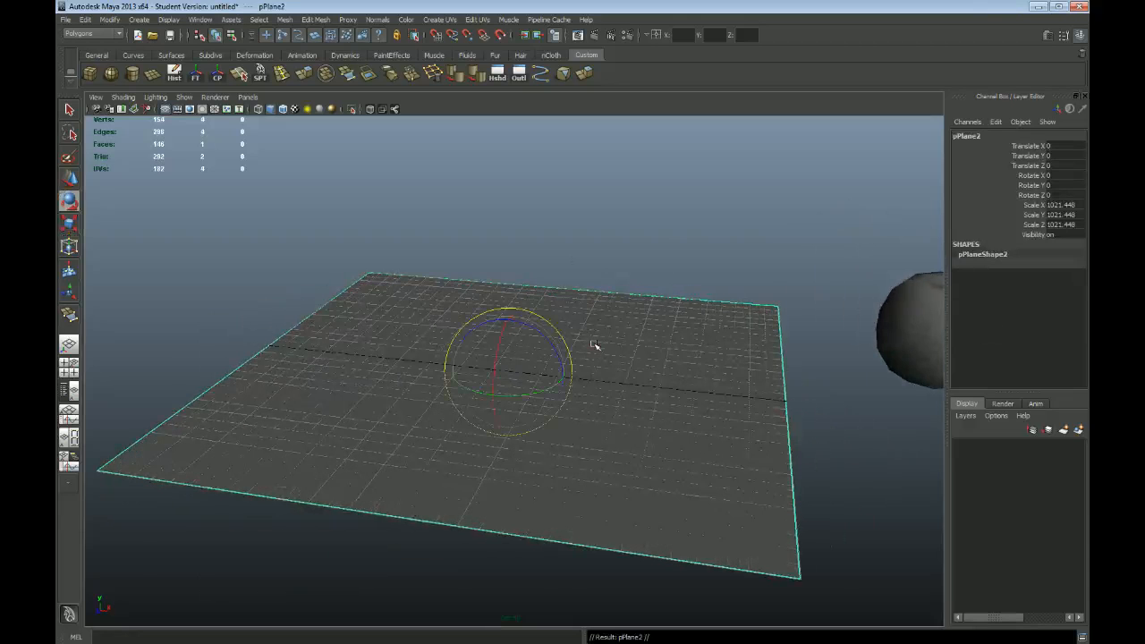
left_click_drag(528, 325, 606, 369)
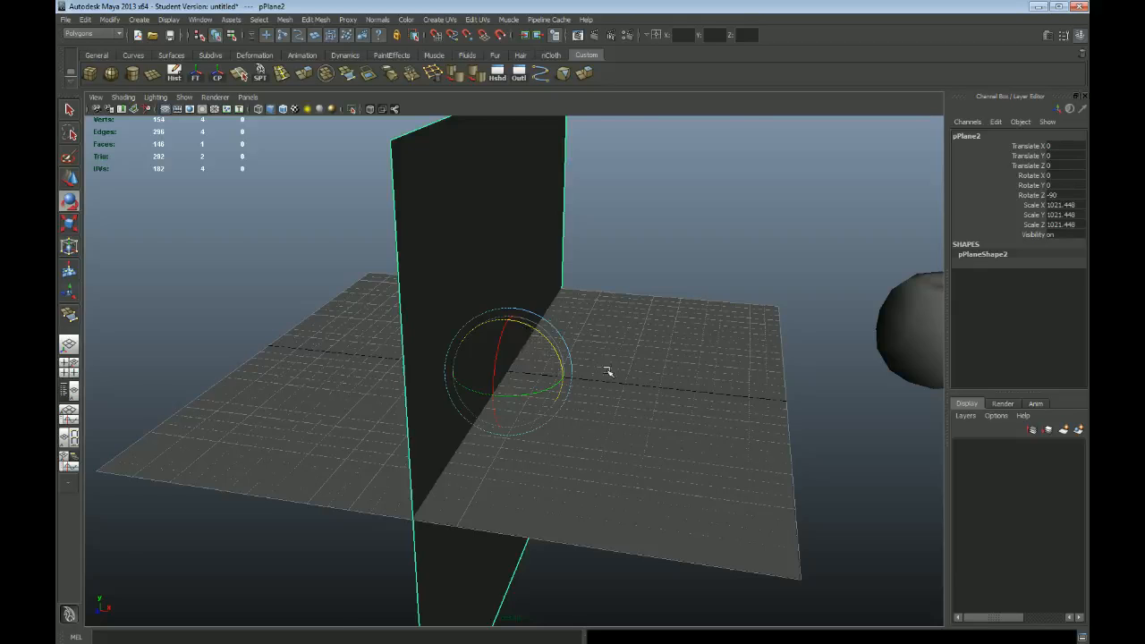
In the side view, raise the upright plane's two lower vertices to the floor line using grid snapping.
key("space")
key("space")
scroll(435, 444, "down", 5)
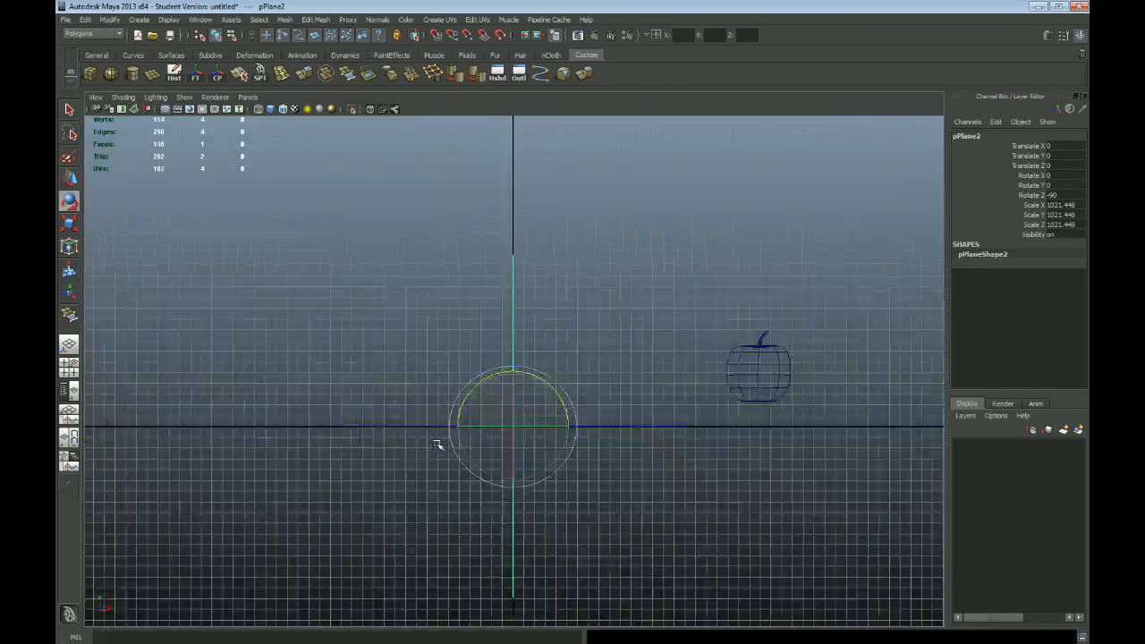
scroll(438, 445, "down", 1)
key("space")
key("space")
scroll(650, 438, "up", 3)
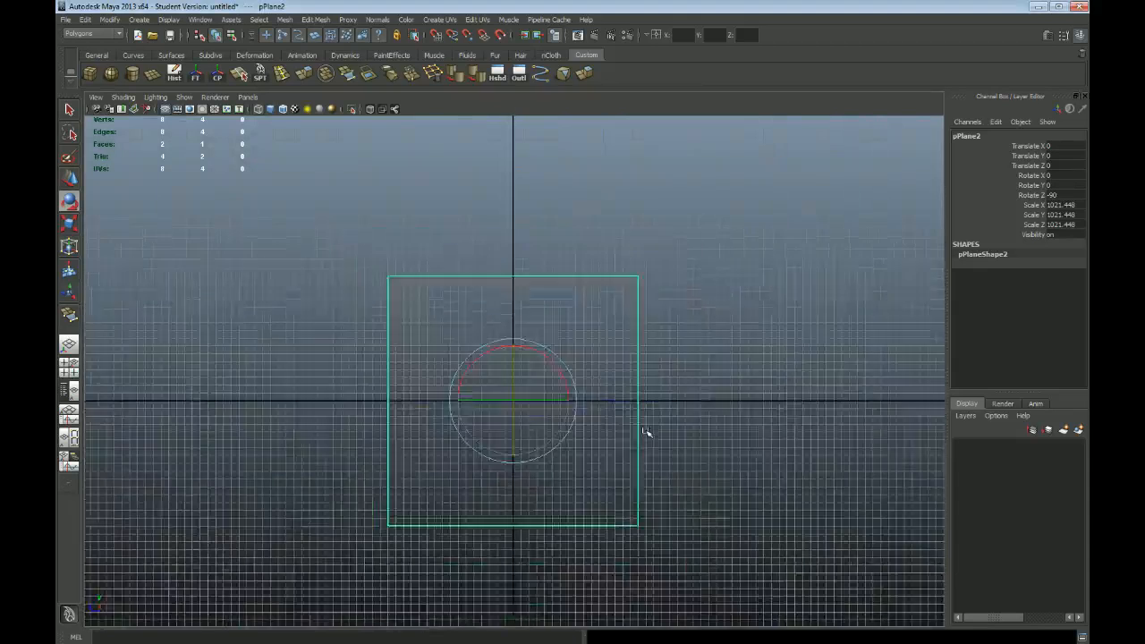
scroll(645, 434, "up", 2)
key("w")
middle_click_drag(582, 378, 593, 340, "alt")
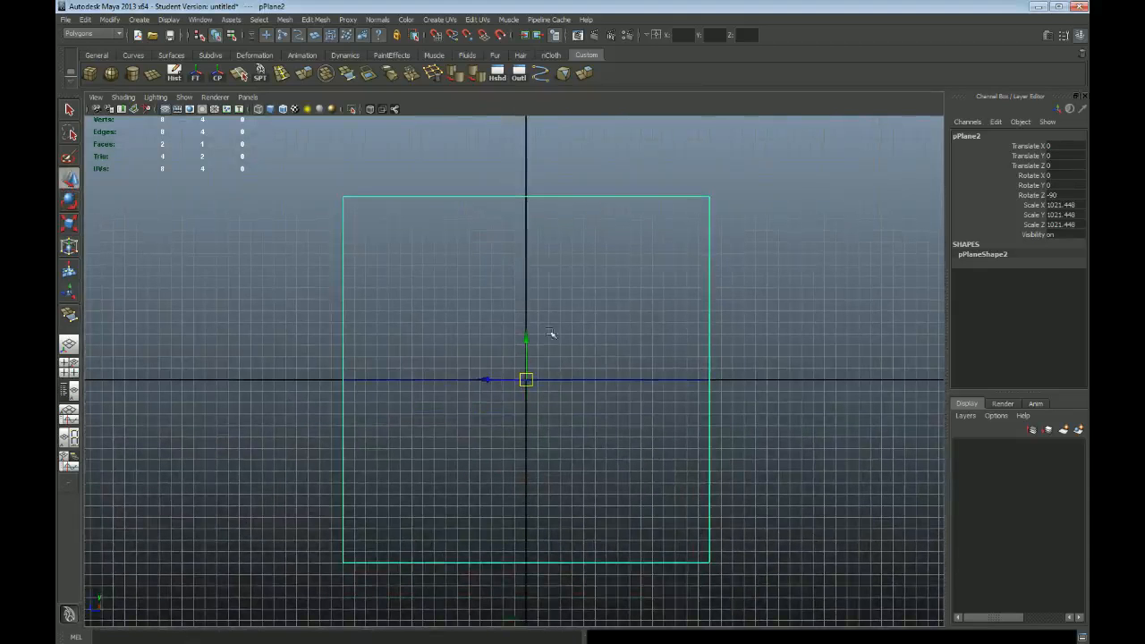
right_click_drag(333, 265, 307, 263)
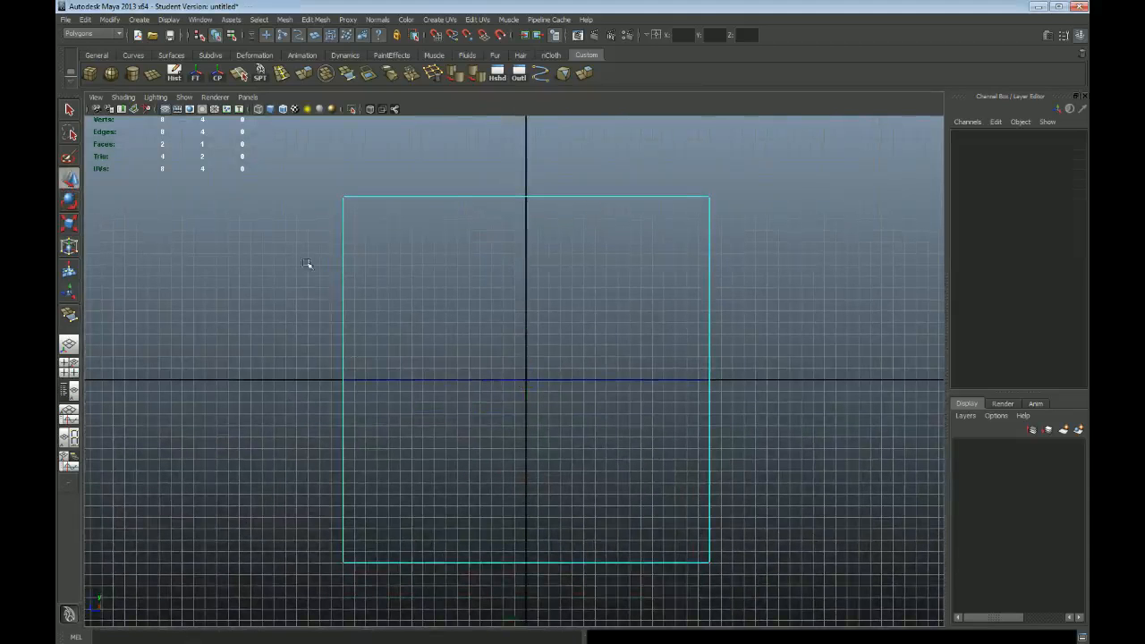
left_click_drag(277, 520, 774, 590)
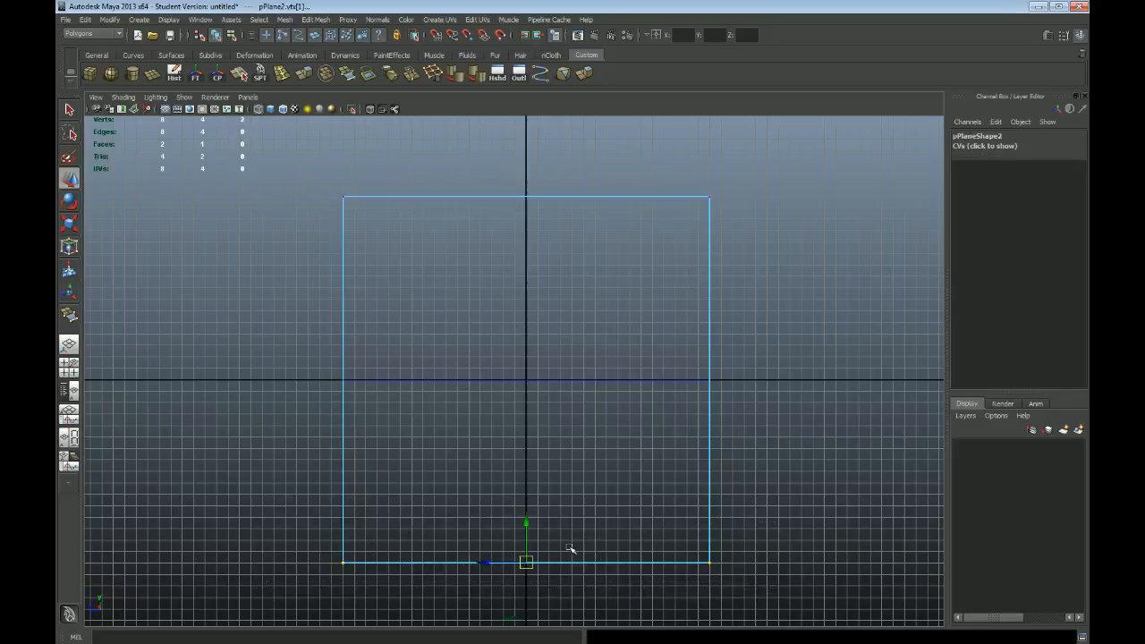
key("x")
key("x")
key("x")
left_click_drag(532, 519, 509, 383)
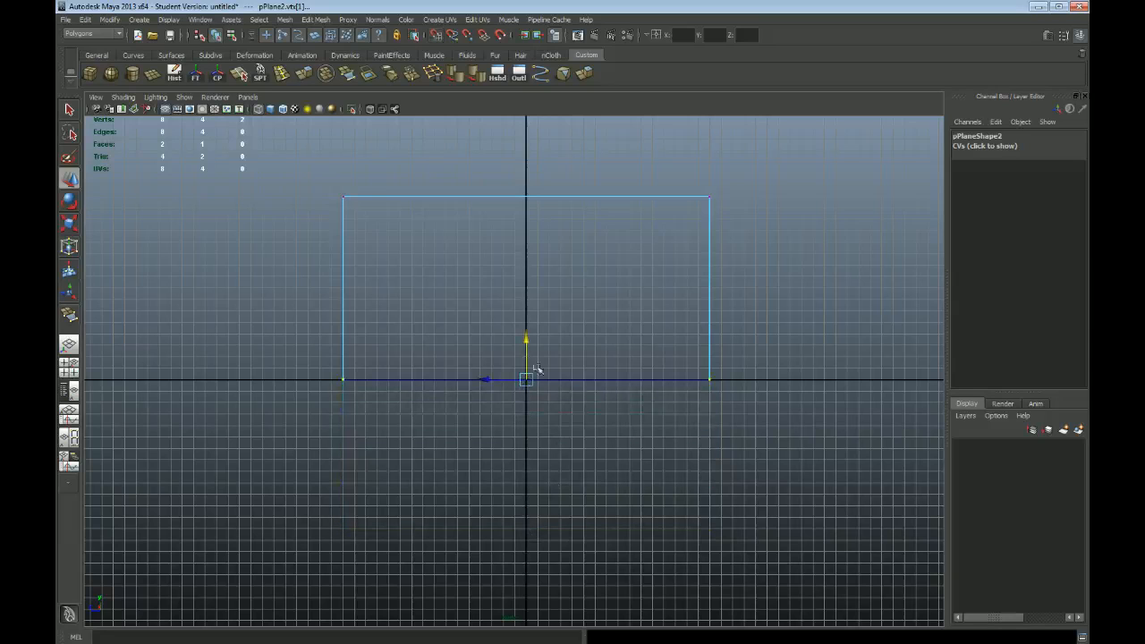
left_click_drag(525, 340, 528, 377)
key("space")
key("space")
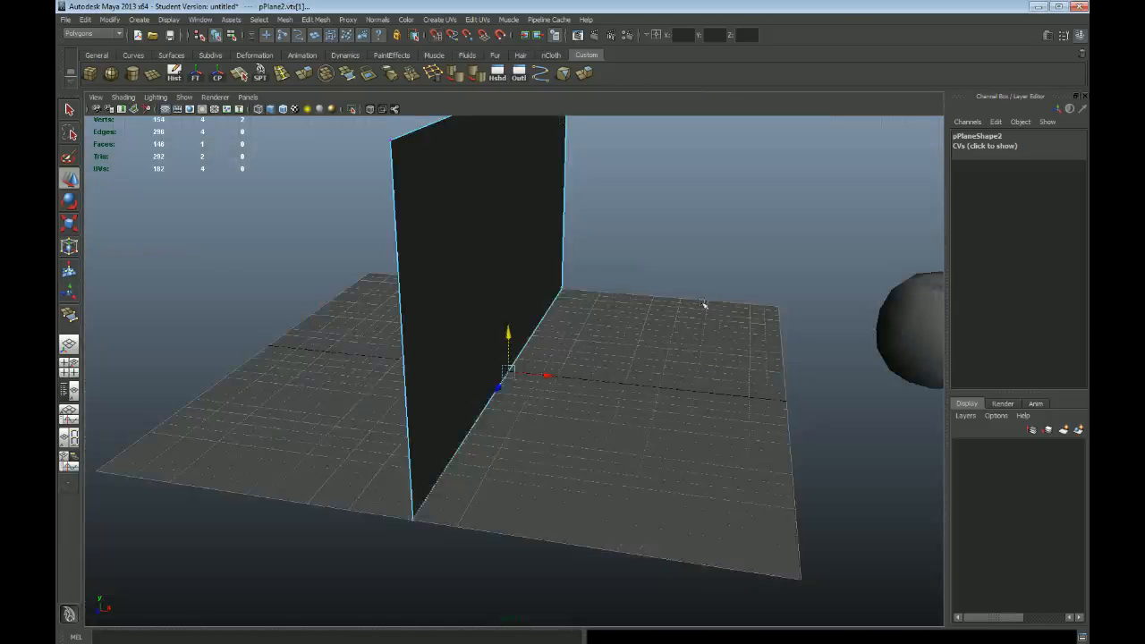
Return to object selection and move the upright plane to the floor's edge at X -512.
scroll(586, 320, "down", 5)
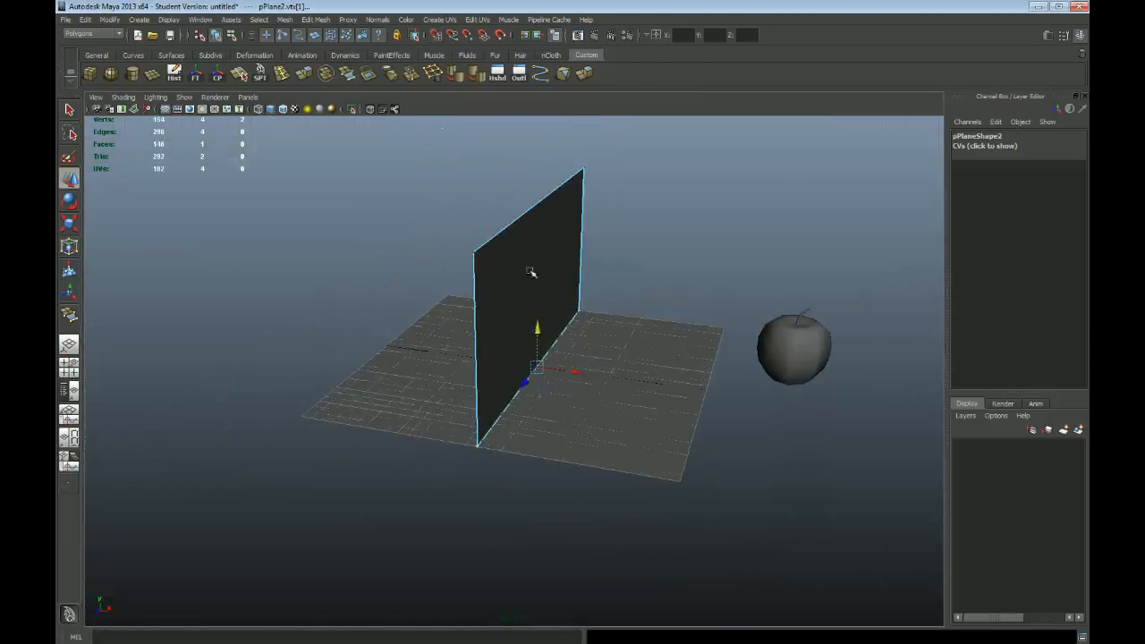
key("F8")
left_click_drag(587, 313, 402, 346, "alt")
left_click_drag(516, 316, 516, 338, "alt")
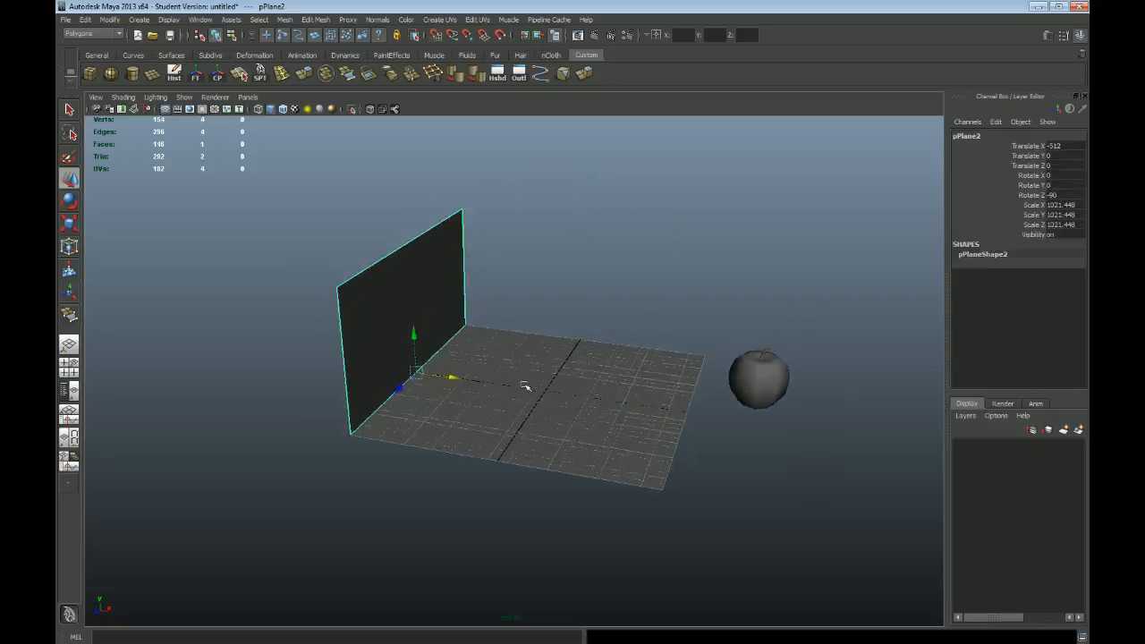
Duplicate the wall plane, rotate the copy to 180 degrees around X, and move it to the opposite floor edge at X 512.
key("ctrl+d")
left_click_drag(453, 379, 447, 426)
key("e")
key("w")
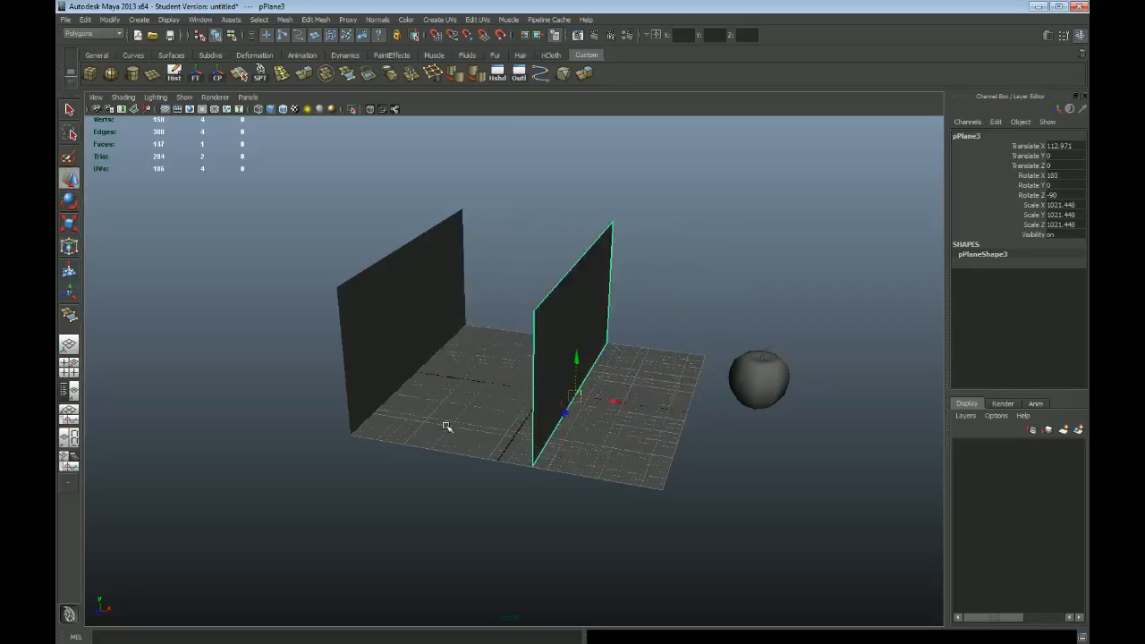
left_click_drag(615, 403, 729, 417)
Duplicate the side wall plane, move the copy inward along X, and rotate it to 90 degrees around X.
left_click_drag(499, 417, 580, 415, "alt")
key("ctrl+d")
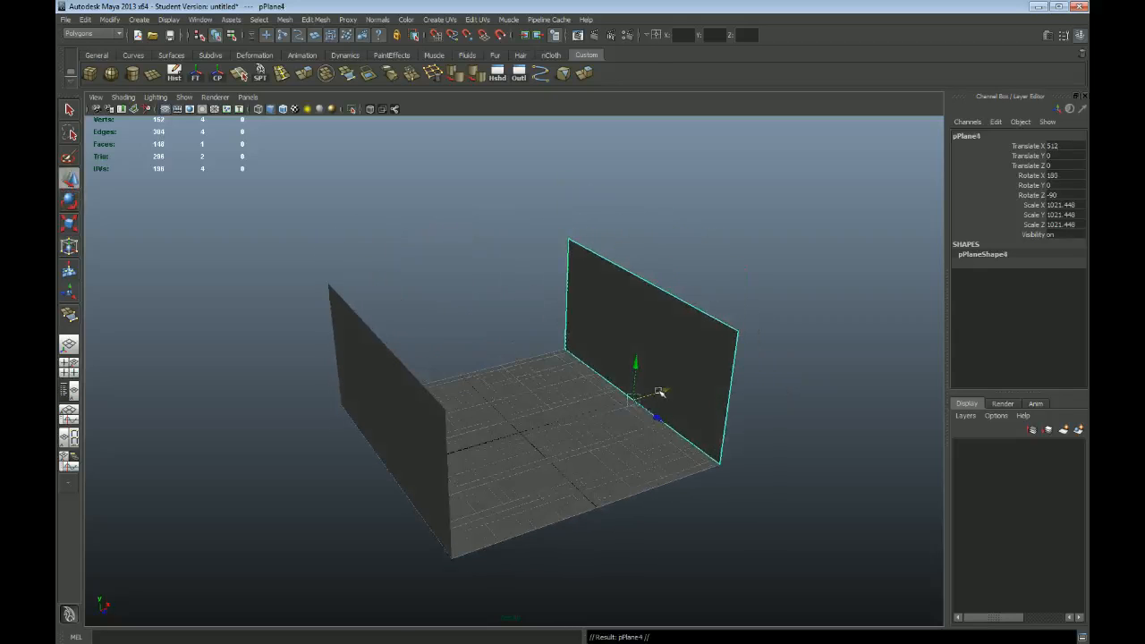
left_click_drag(664, 392, 578, 418)
key("e")
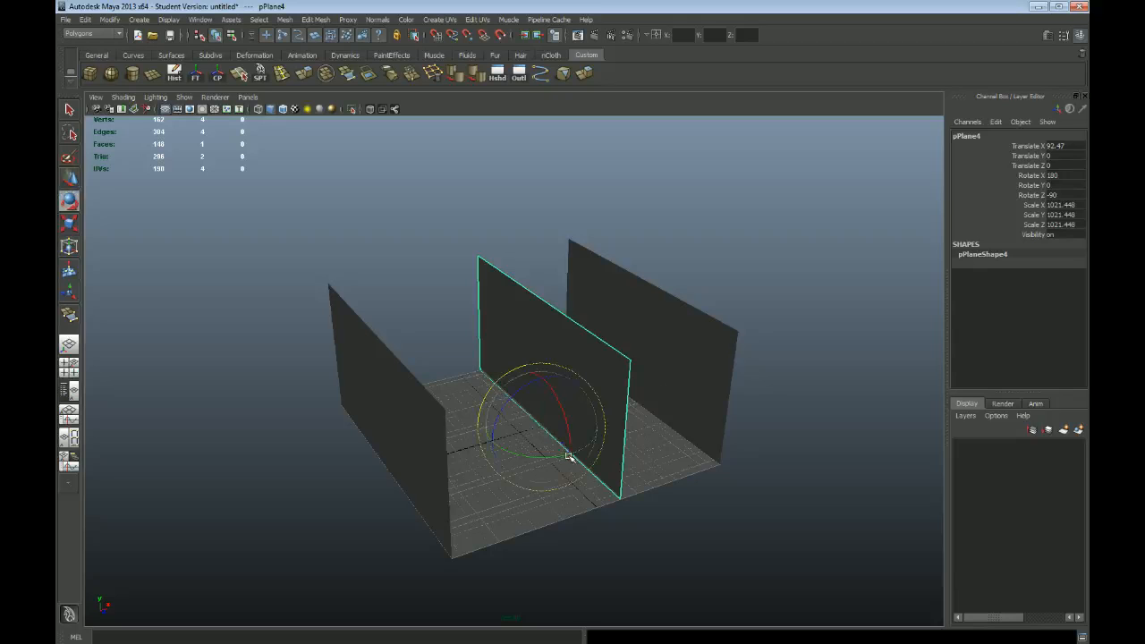
left_click_drag(532, 457, 609, 456)
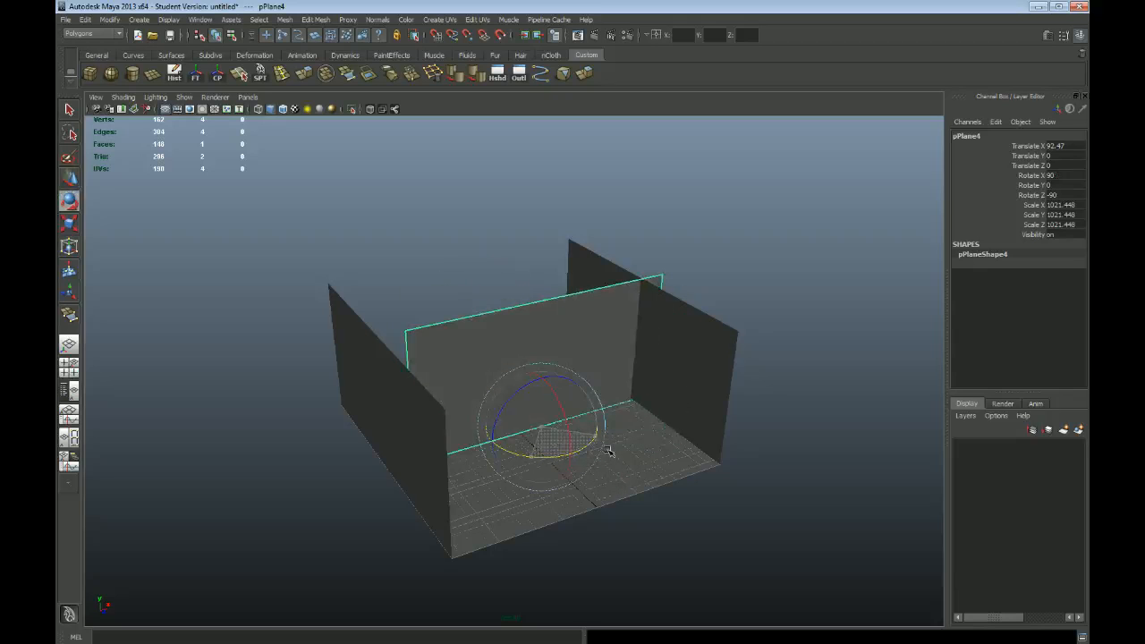
Snap the rotated plane to the floor's back edge at X 0, Z -512 to form the back wall.
left_click_drag(440, 443, 486, 462, "alt")
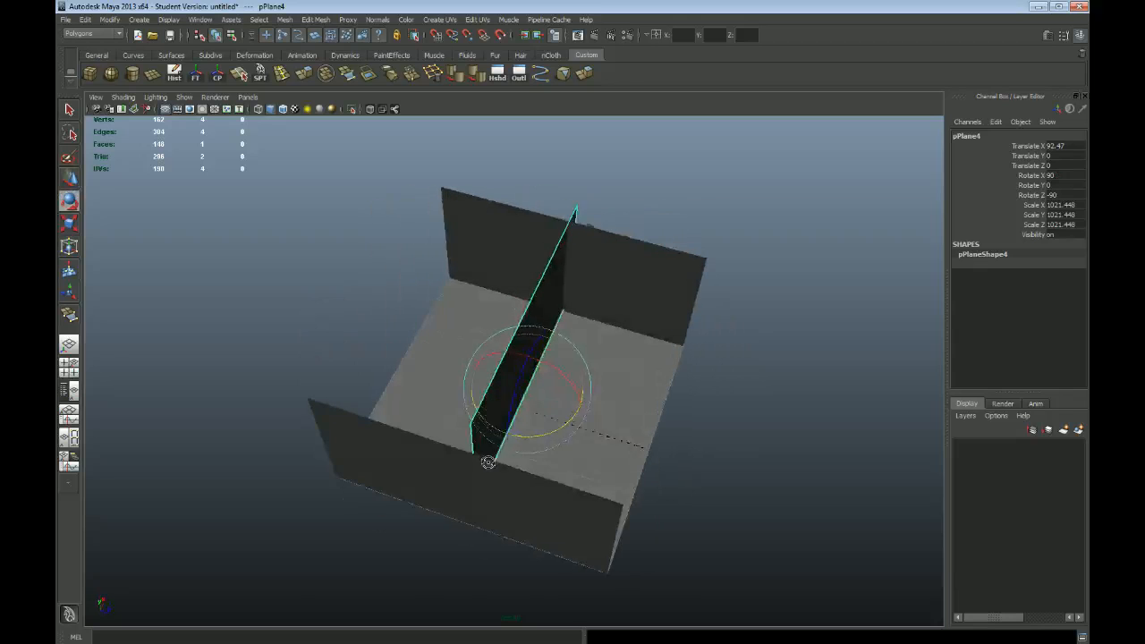
key("w")
key("x")
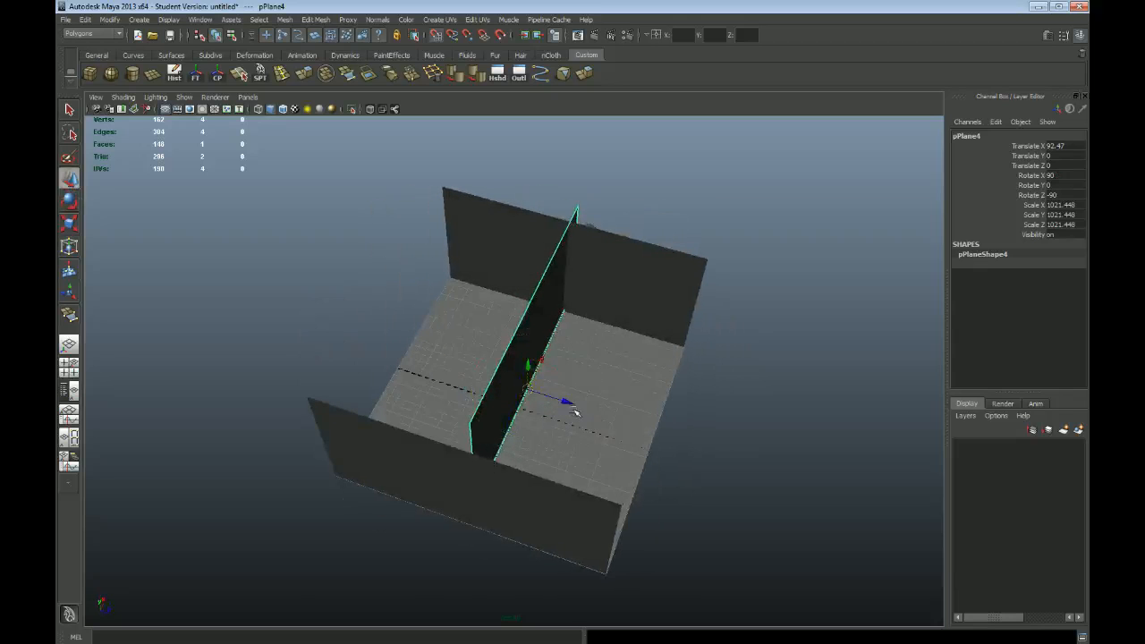
left_click_drag(570, 406, 608, 378)
key("x")
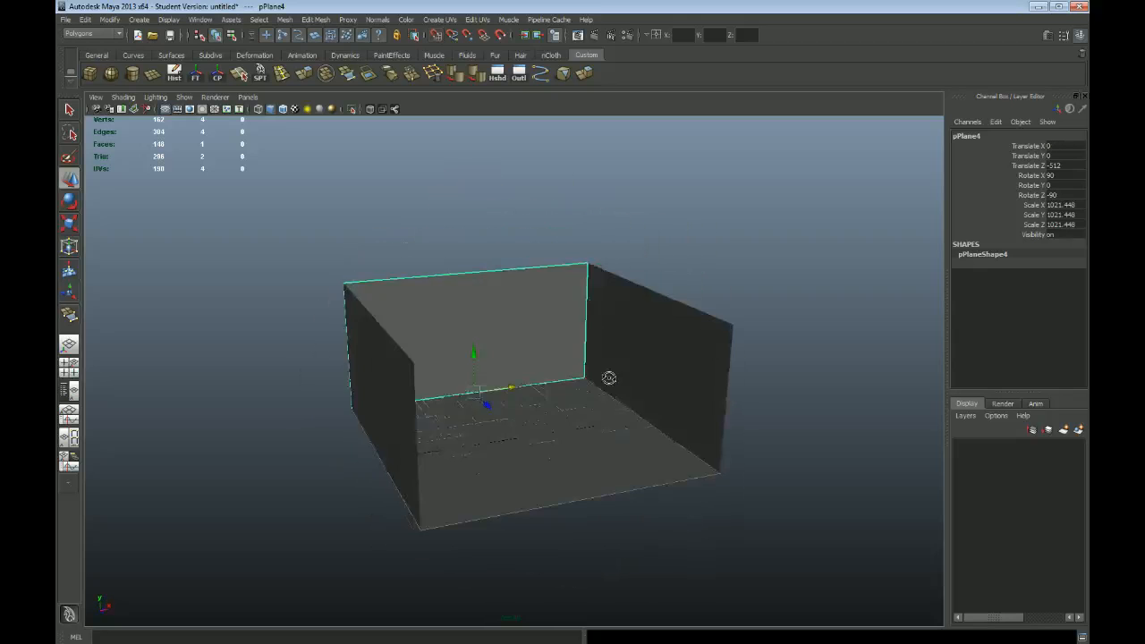
Create a polygon cube, scale it into a slab about 369 x 14.5 x 214, and place it at about Y 134, Z -240 as the tabletop.
right_click_drag(468, 373, 619, 446, "alt")
middle_click_drag(557, 459, 560, 364, "alt")
right_click_drag(458, 352, 511, 385, "alt")
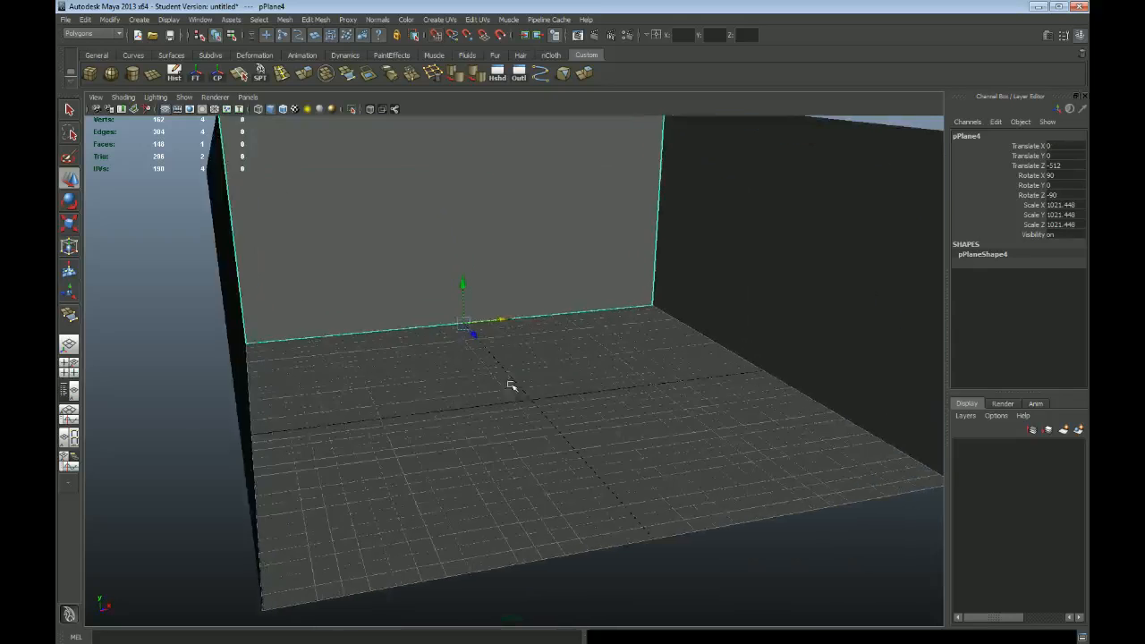
left_click_drag(511, 386, 481, 385, "alt")
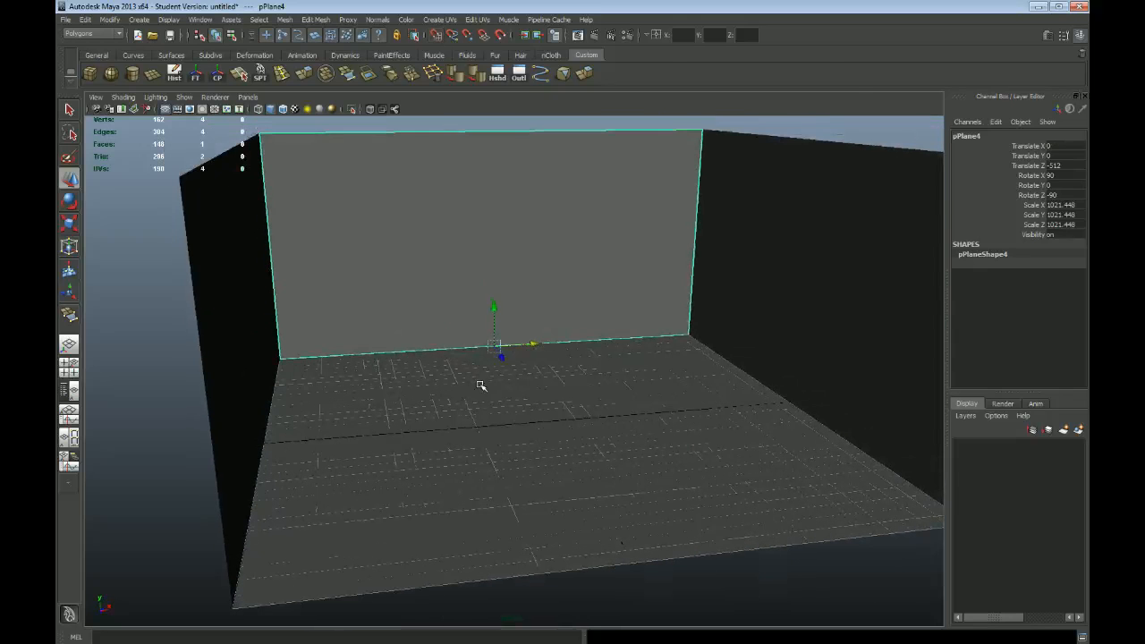
left_click(90, 73)
left_click_drag(543, 387, 541, 314)
key("r")
left_click_drag(544, 355, 590, 351)
left_click_drag(550, 303, 476, 293)
key("w")
left_click_drag(478, 394, 472, 355, "alt")
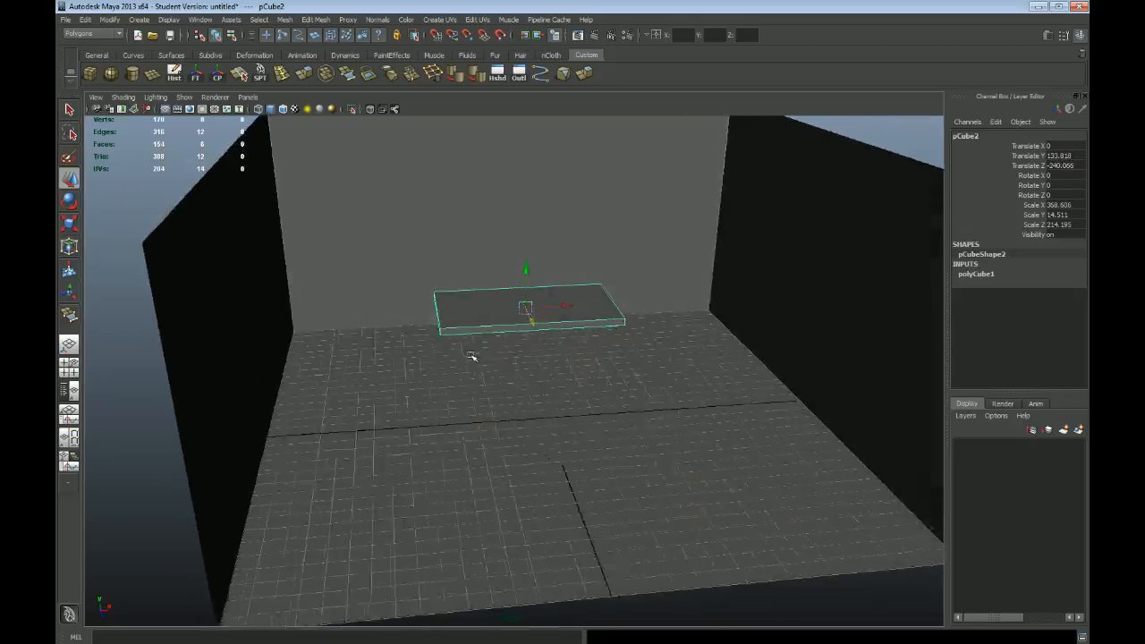
Examine the tabletop's height and proportions relative to the room in the perspective and front views.
key("f")
right_click_drag(671, 471, 436, 427, "alt")
left_click_drag(437, 427, 491, 426, "alt")
key("space")
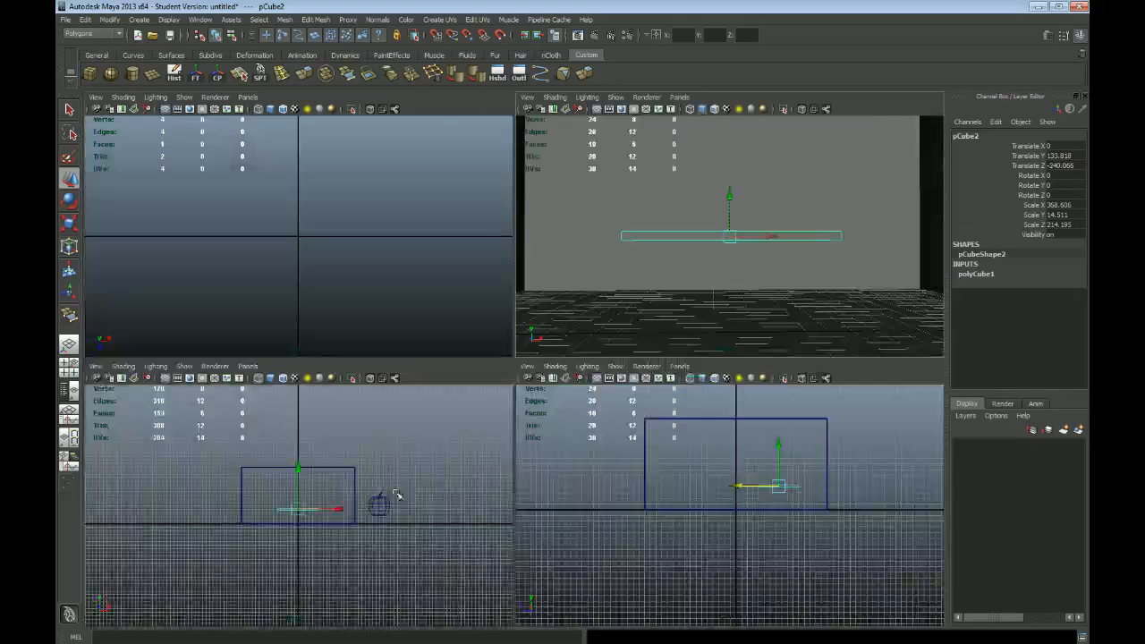
key("space")
right_click_drag(335, 517, 535, 492, "alt")
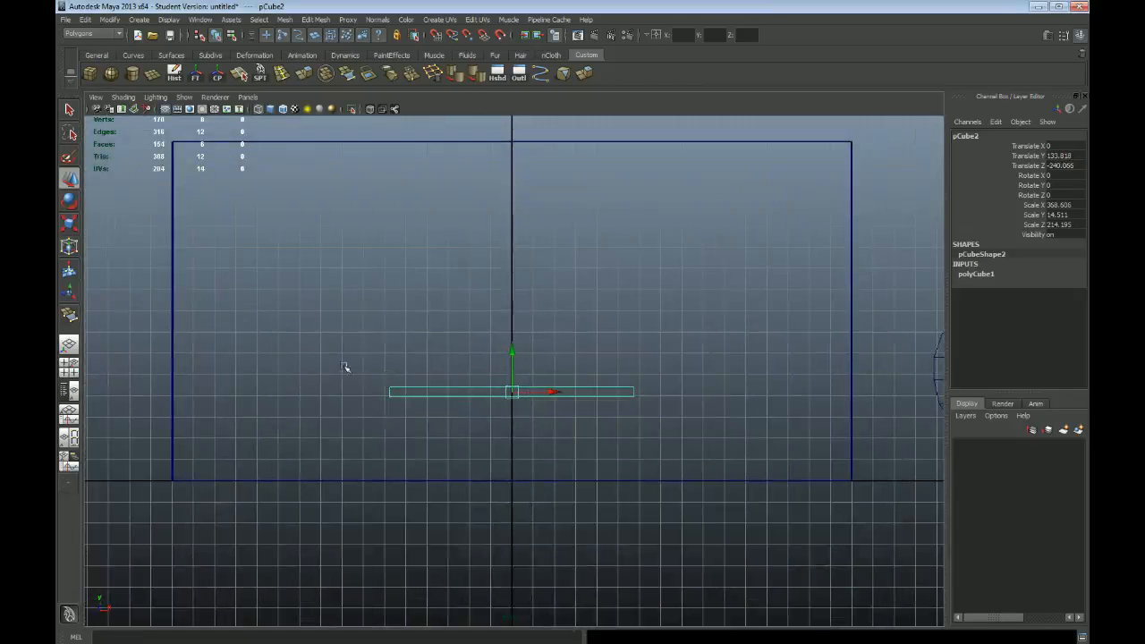
key("space")
key("space")
Insert an edge loop close to each of the tabletop's two short ends.
left_click_drag(433, 294, 466, 329, "alt")
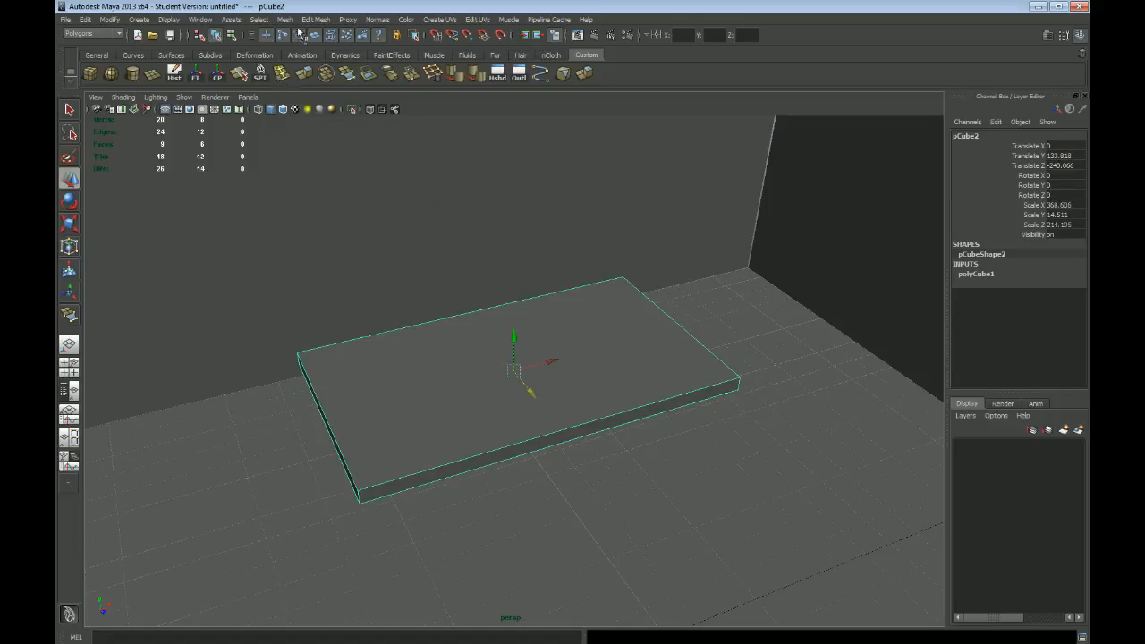
left_click(315, 19)
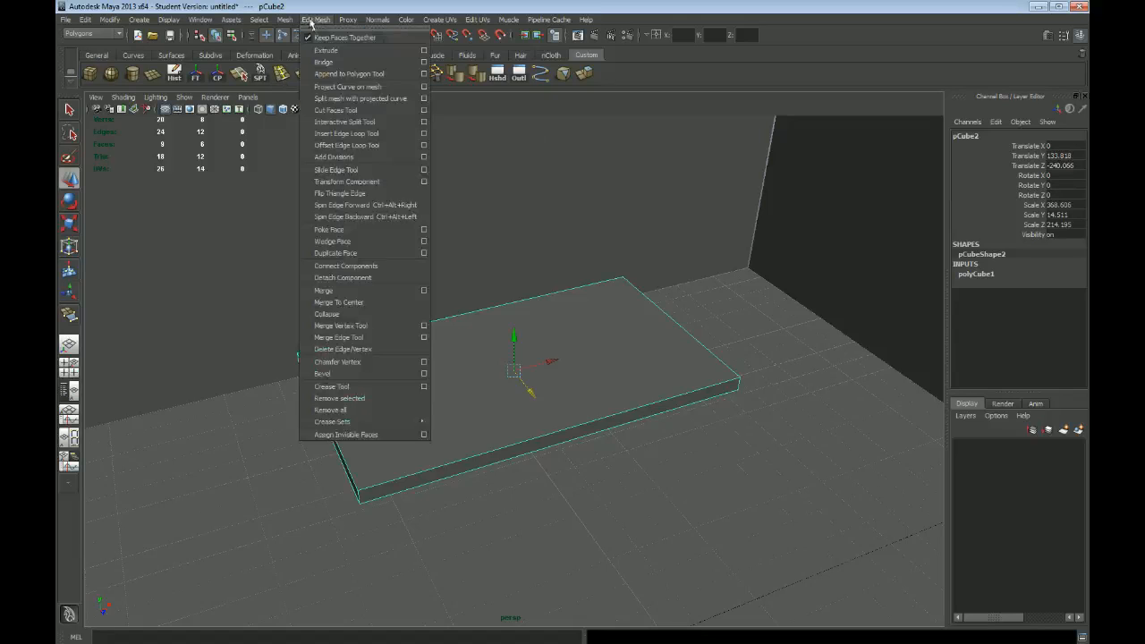
left_click(353, 134)
mouse_move(403, 422)
left_mouse_down("alt")
mouse_move(455, 363)
mouse_move(429, 443)
mouse_move(440, 402)
mouse_move(405, 412)
left_mouse_up("alt")
left_click(416, 444)
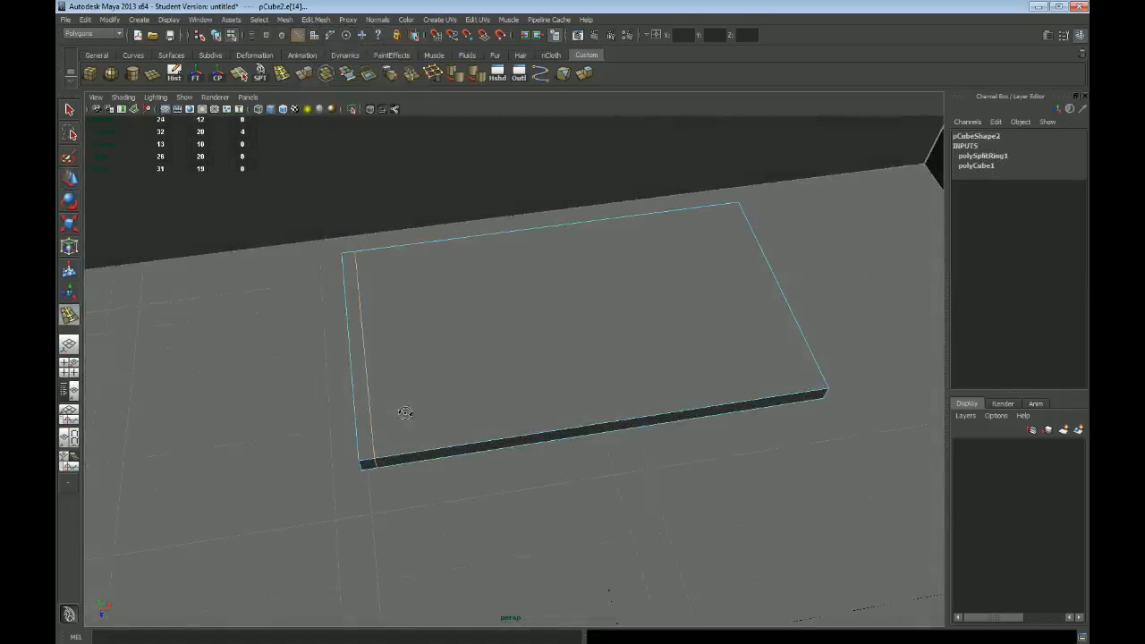
left_click(816, 394)
left_click_drag(816, 395, 500, 431, "alt")
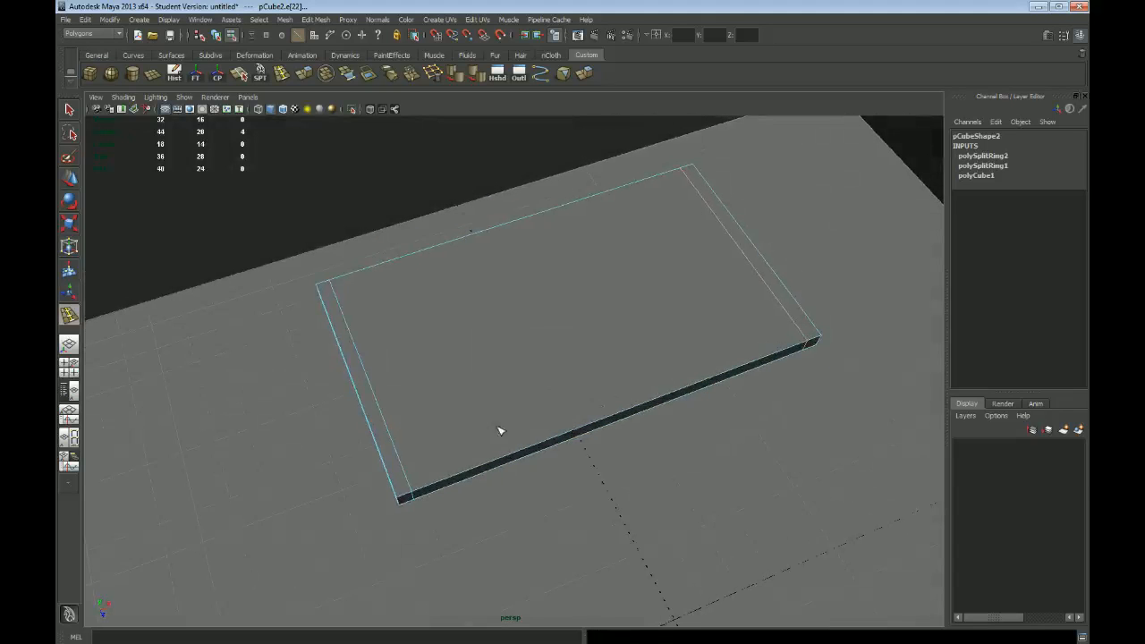
Insert an edge loop close to each of the tabletop's two long sides.
left_click(407, 480)
left_click_drag(391, 409, 538, 407, "alt")
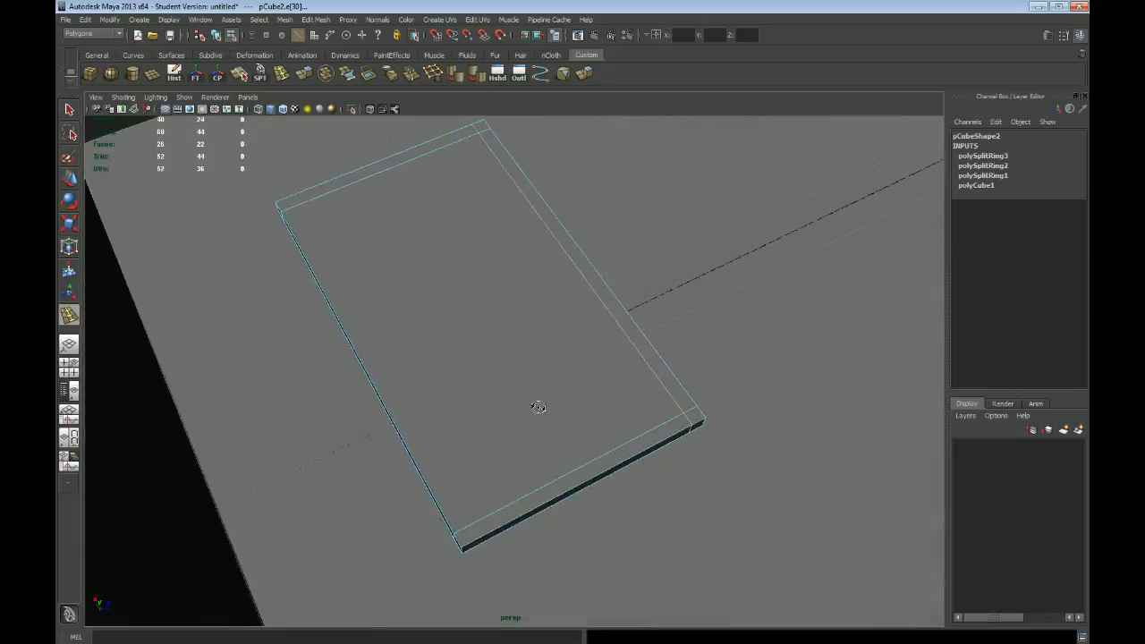
left_click(471, 531)
left_click_drag(516, 460, 437, 357, "alt")
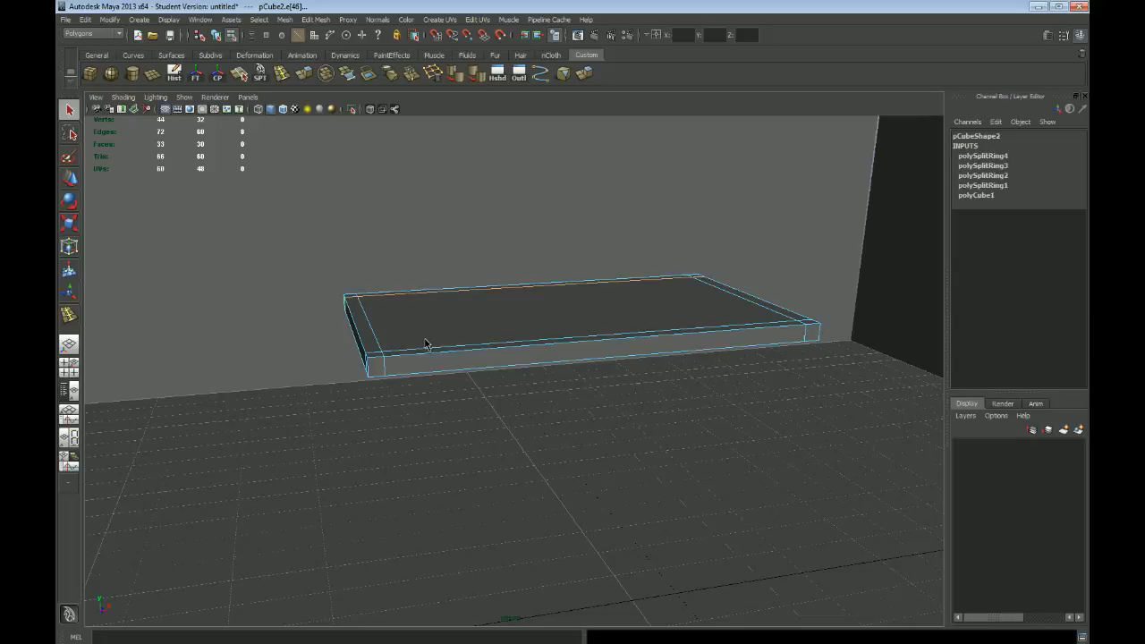
Switch to face selection and select the four small corner faces on the tabletop's underside.
key("F11")
left_click_drag(443, 408, 432, 372, "alt")
right_click_drag(432, 372, 370, 388, "alt")
middle_click_drag(371, 388, 374, 421, "alt")
middle_click_drag(355, 327, 478, 373, "alt")
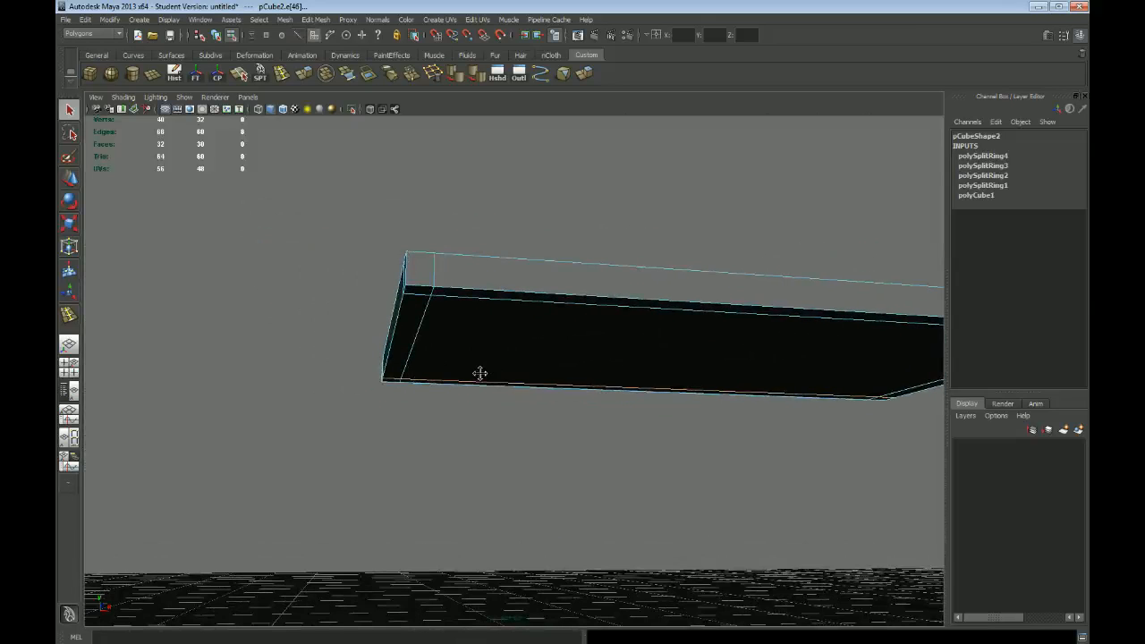
left_click(418, 292)
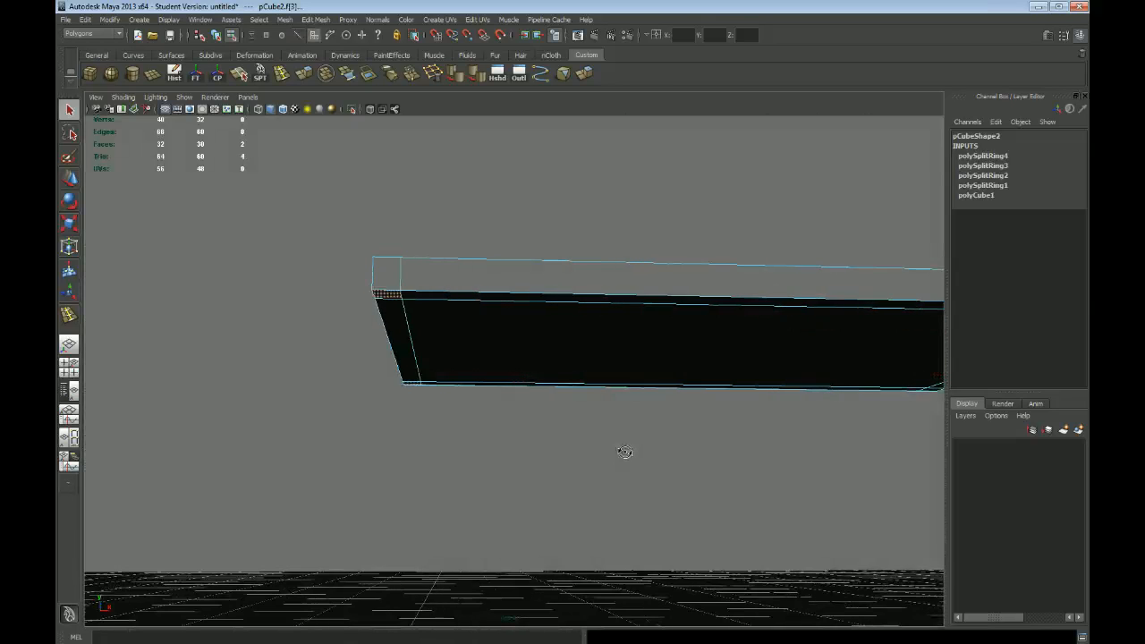
middle_click_drag(685, 421, 344, 423, "alt")
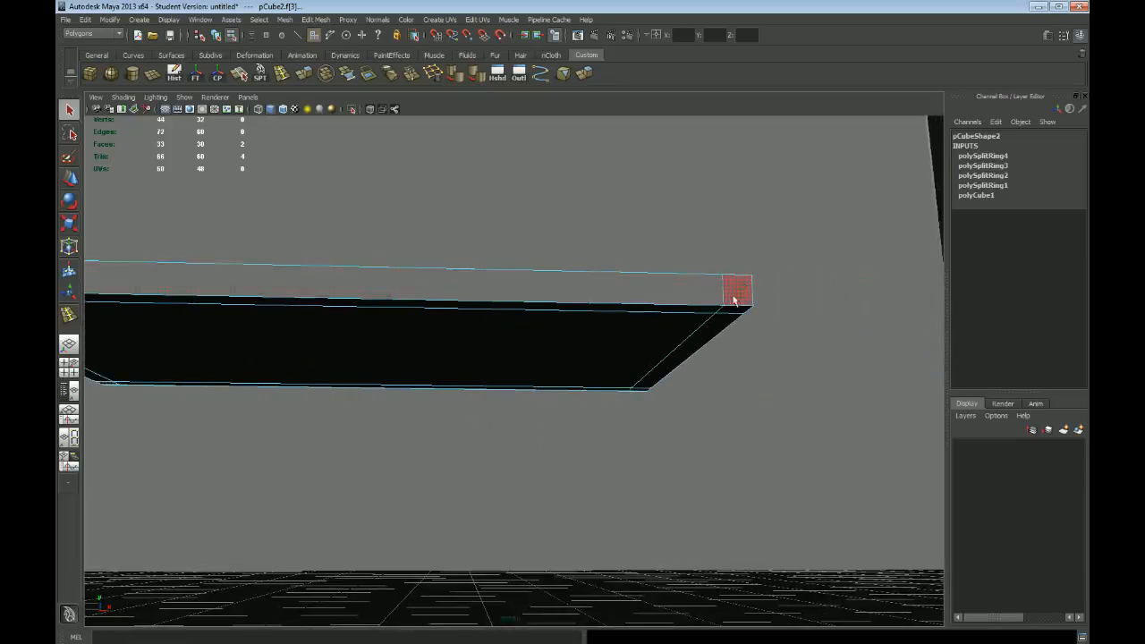
left_click(707, 340, "shift")
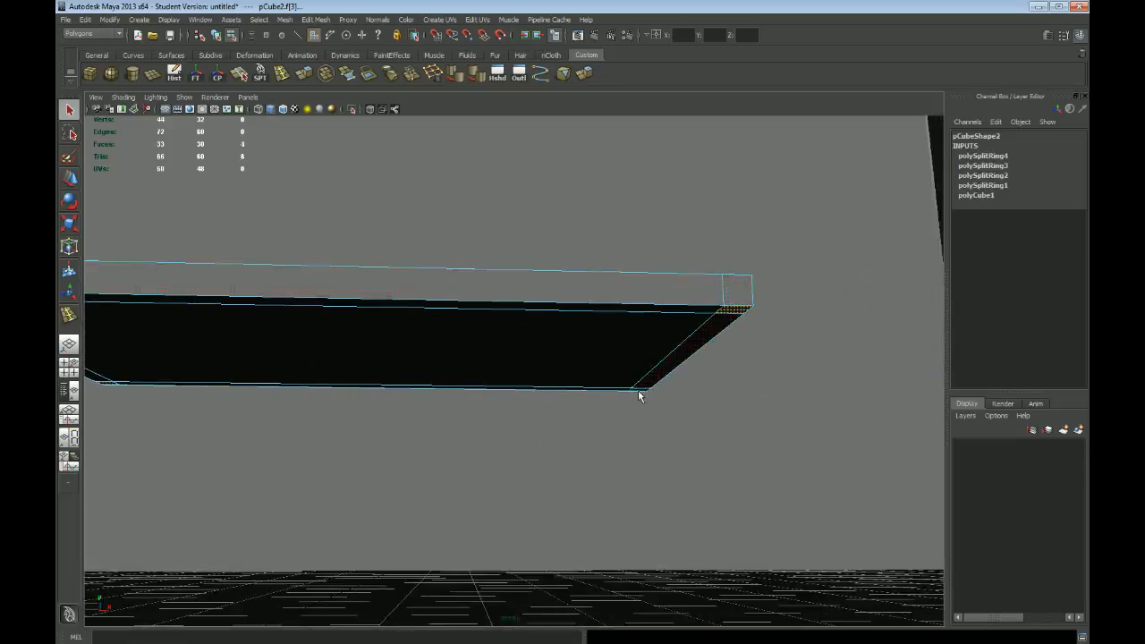
left_click_drag(790, 470, 611, 439, "alt")
Extrude the four selected corner faces and pull them partway down to start the table legs.
right_click_drag(611, 440, 480, 399, "alt")
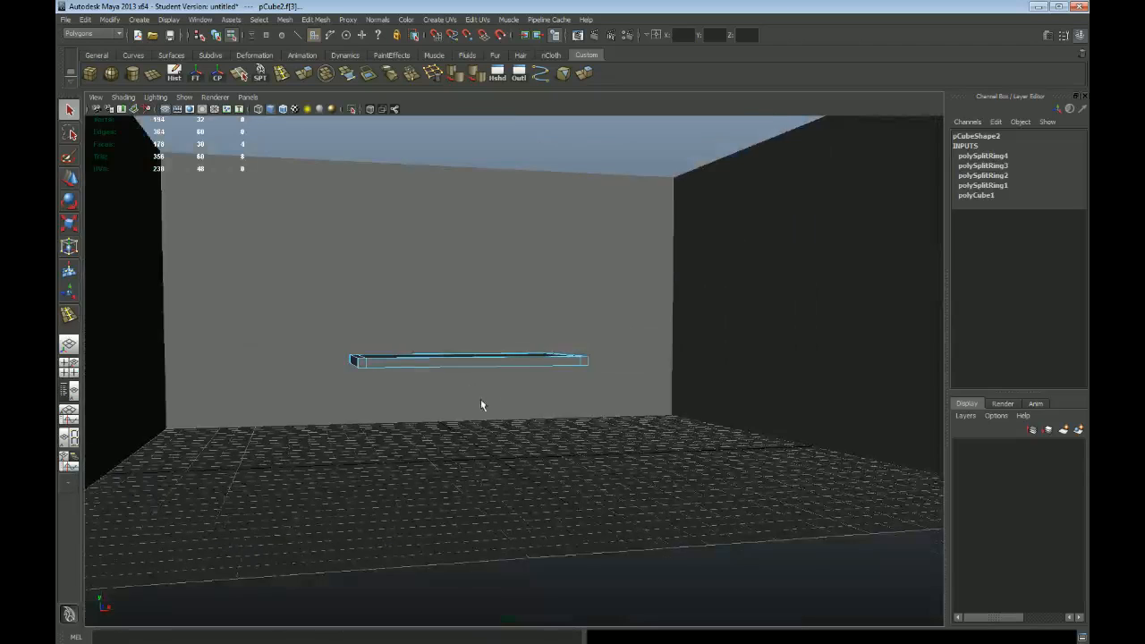
left_click_drag(481, 404, 288, 202, "alt")
left_click(318, 23)
left_click(336, 48)
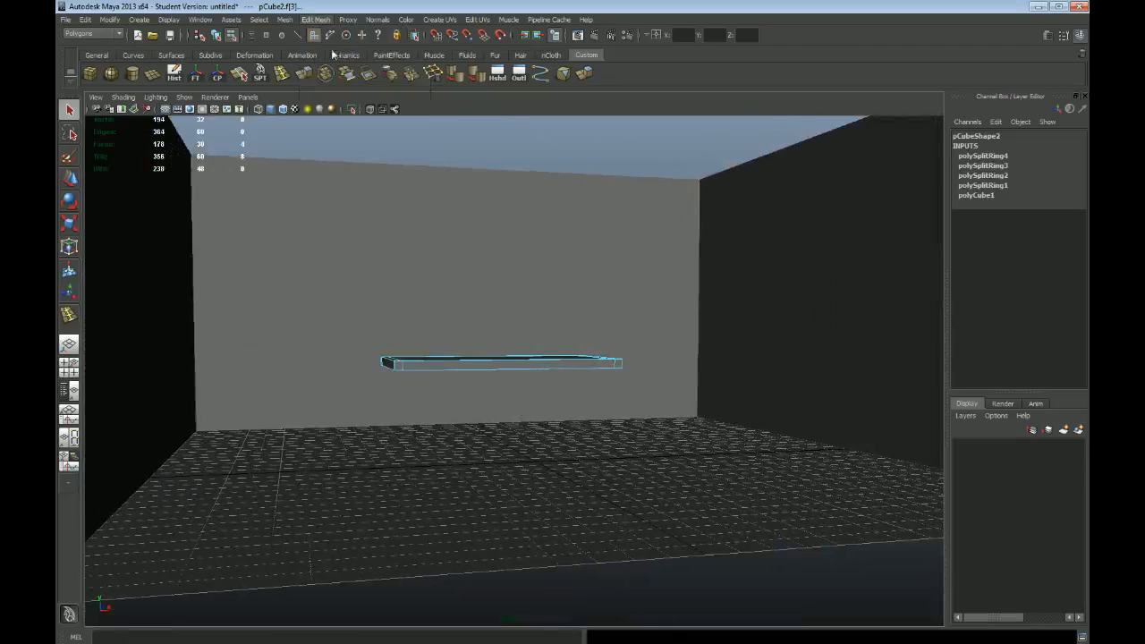
left_click_drag(704, 277, 612, 301, "alt")
left_click_drag(540, 290, 552, 289, "alt")
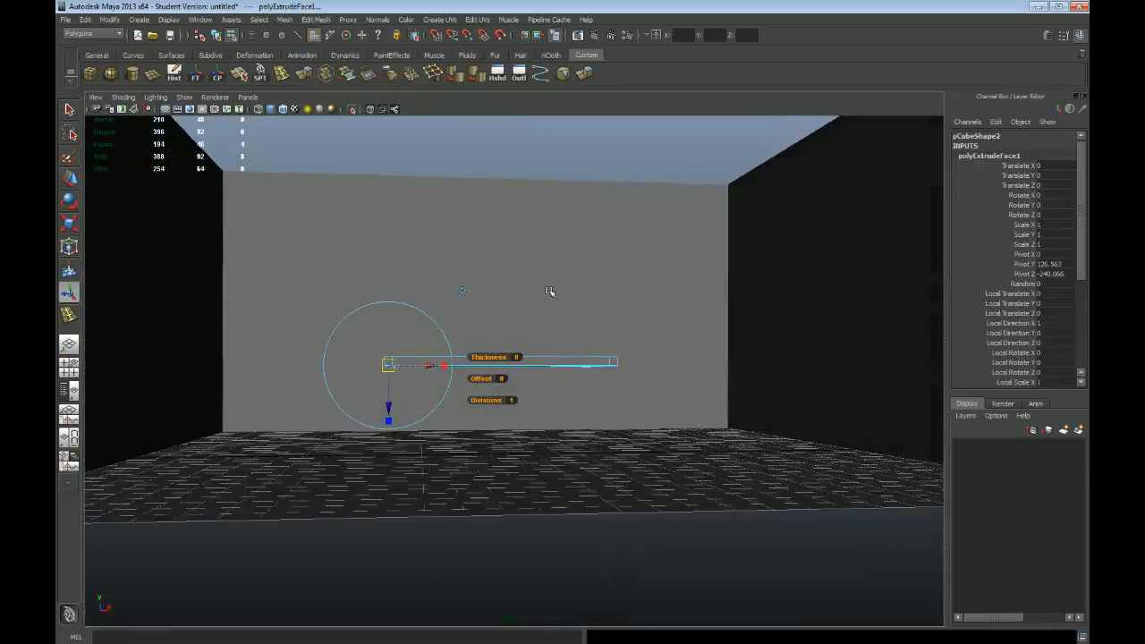
key("w")
left_click_drag(497, 325, 497, 358)
In the front view, lower the ends of the table legs to the floor line.
key("space")
key("space")
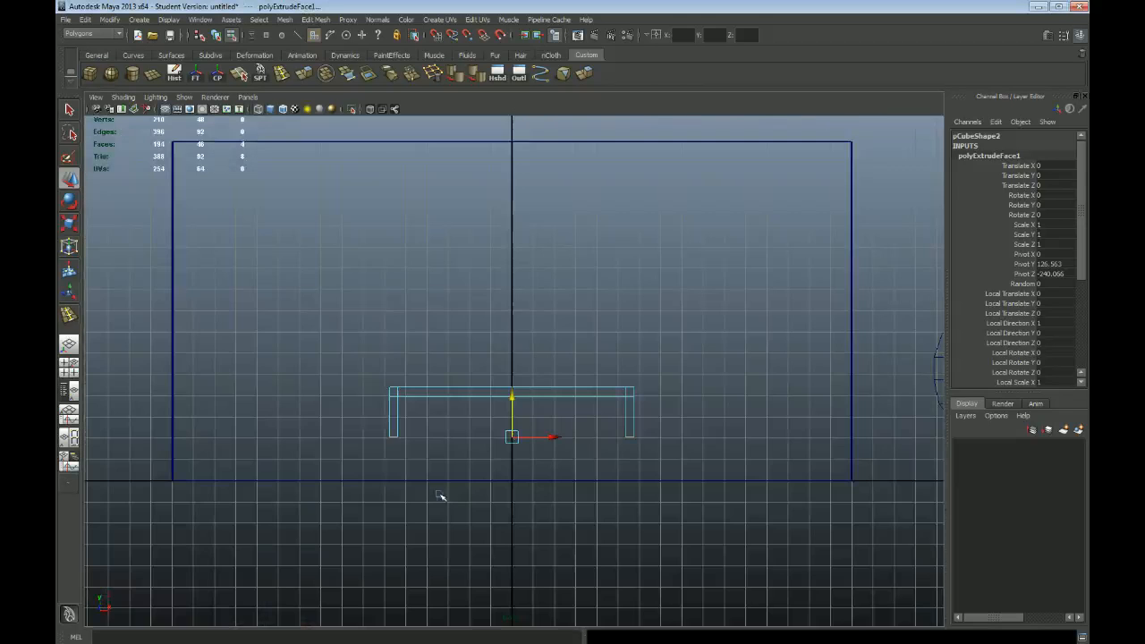
middle_click_drag(440, 493, 403, 391, "alt")
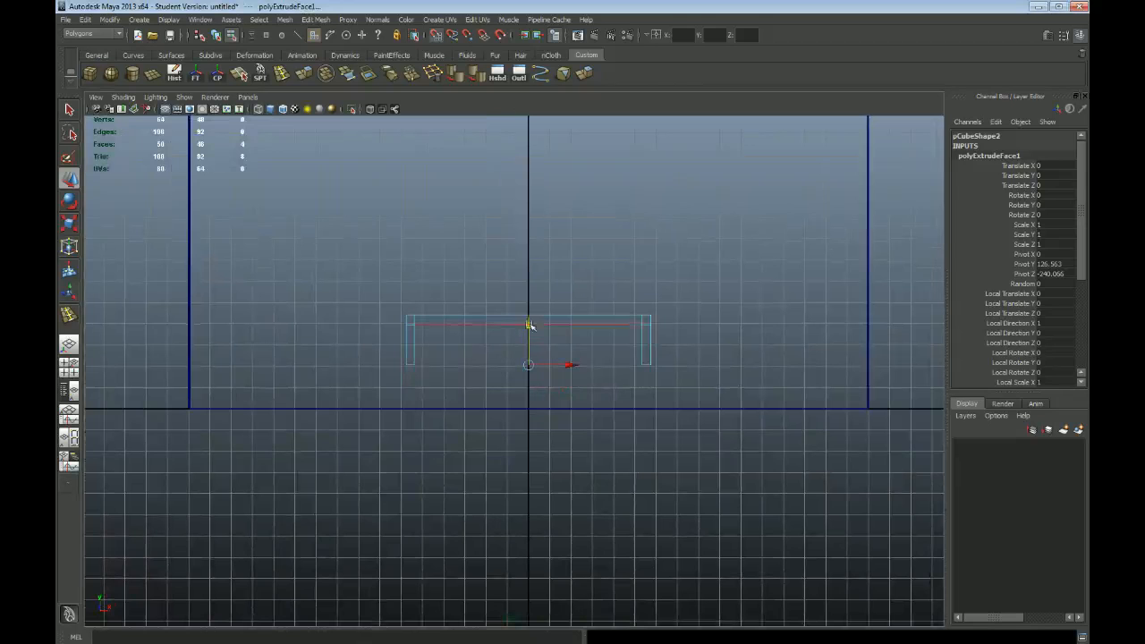
left_click_drag(529, 366, 534, 413)
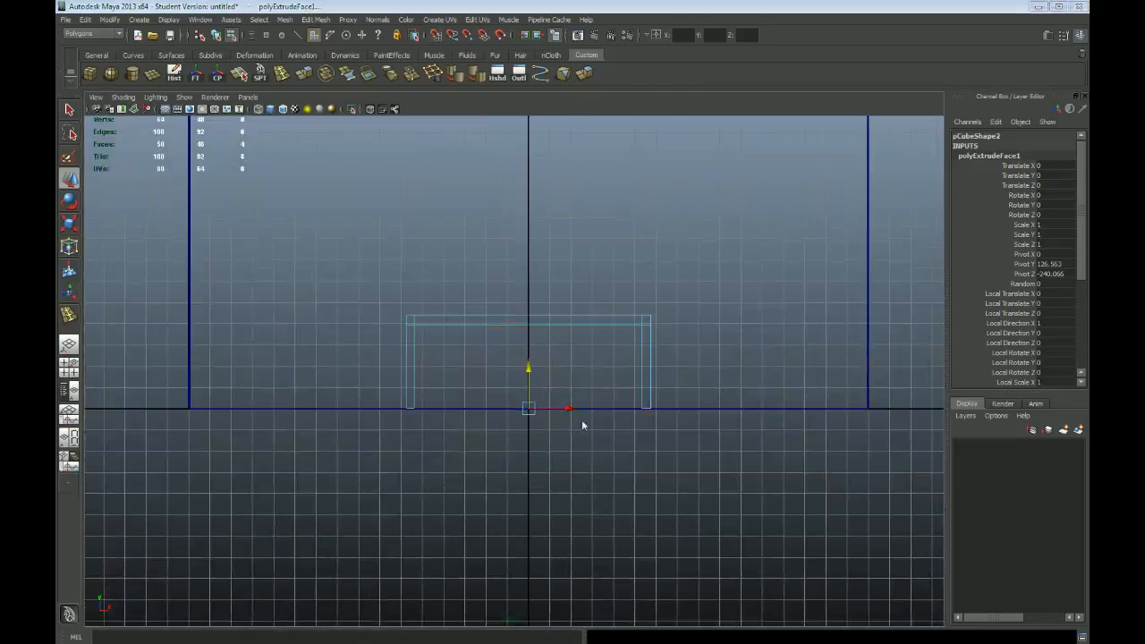
Return to object selection in the perspective view and delete the table's construction history.
key("space")
key("space")
left_click_drag(608, 307, 618, 311, "alt")
key("q")
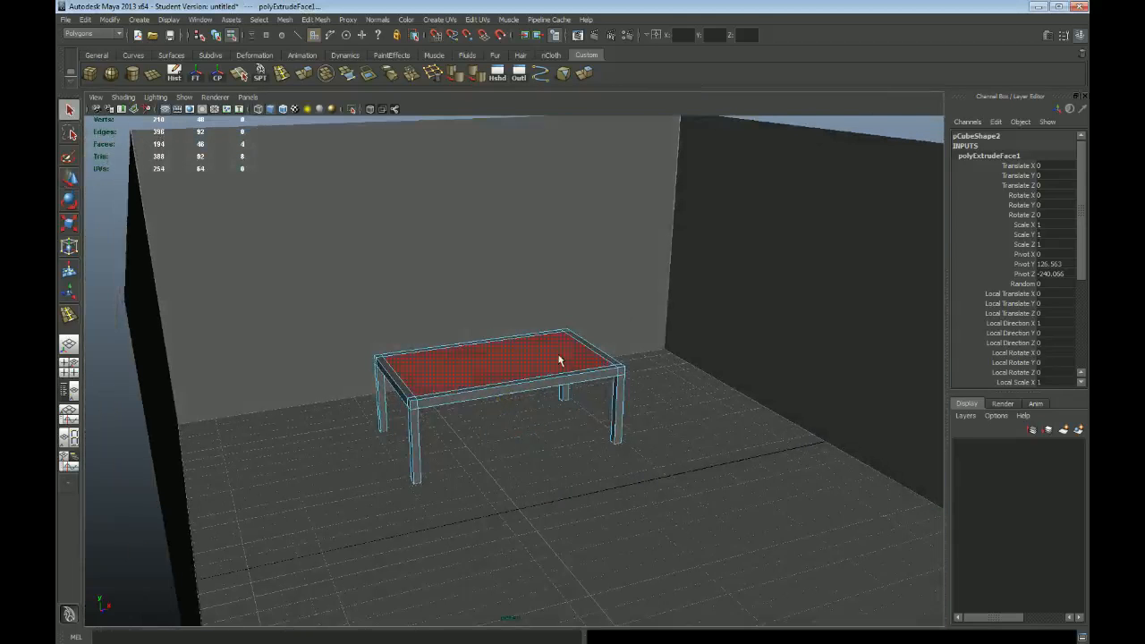
key("F8")
right_click_drag(640, 376, 547, 331, "alt")
left_click_drag(547, 331, 593, 383, "alt")
right_click_drag(594, 383, 552, 376, "alt")
left_click_drag(562, 380, 503, 357, "alt")
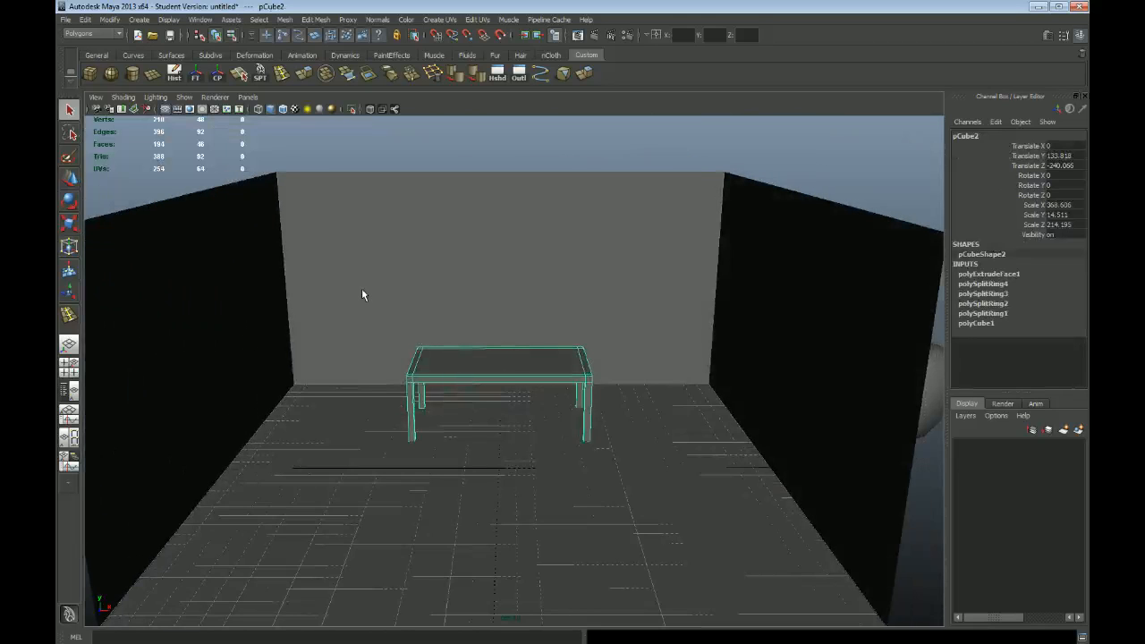
left_click_drag(338, 285, 409, 291, "alt")
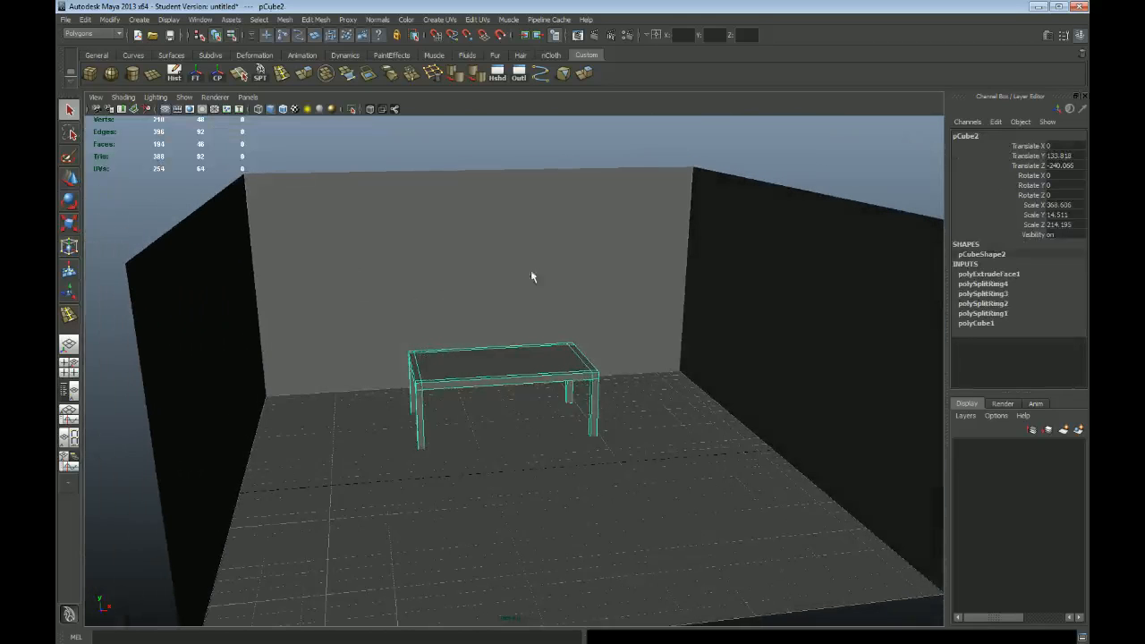
left_click(174, 74)
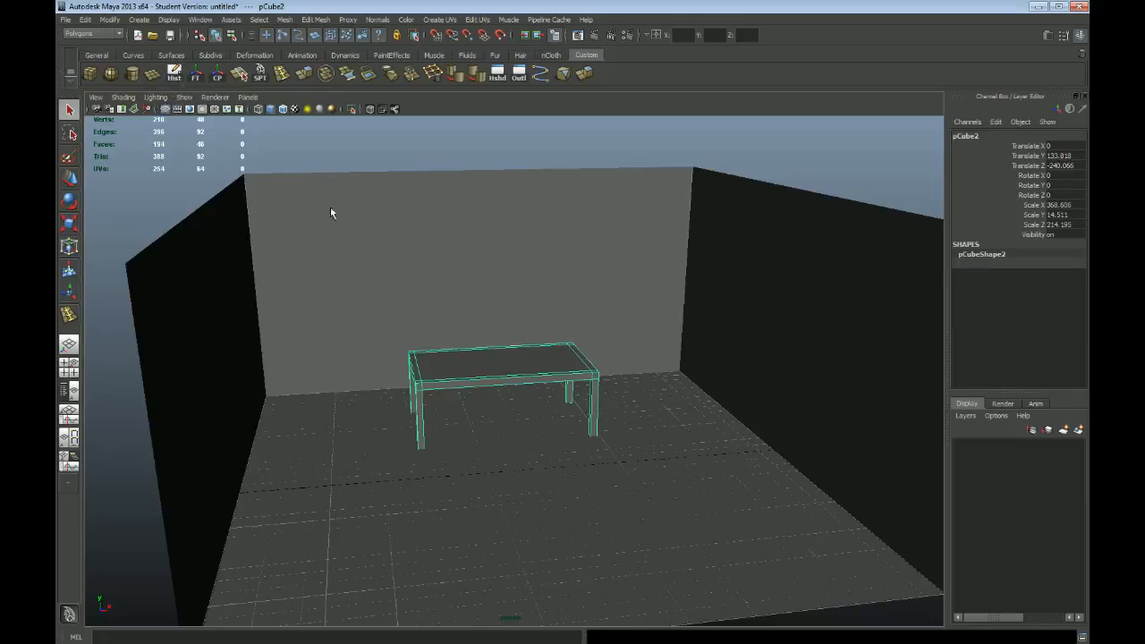
Create a polygon cylinder, scale it uniformly to about 31.35, and place it above the tabletop at about Y 182, Z -237.
left_click(138, 20)
mouse_move(156, 52)
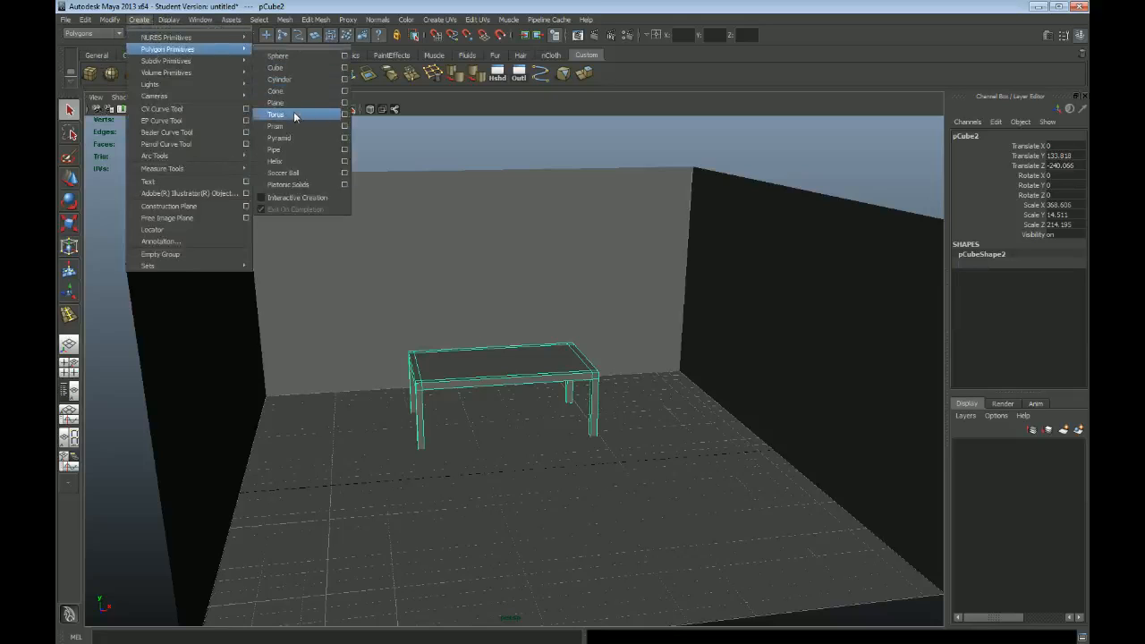
left_click(295, 80)
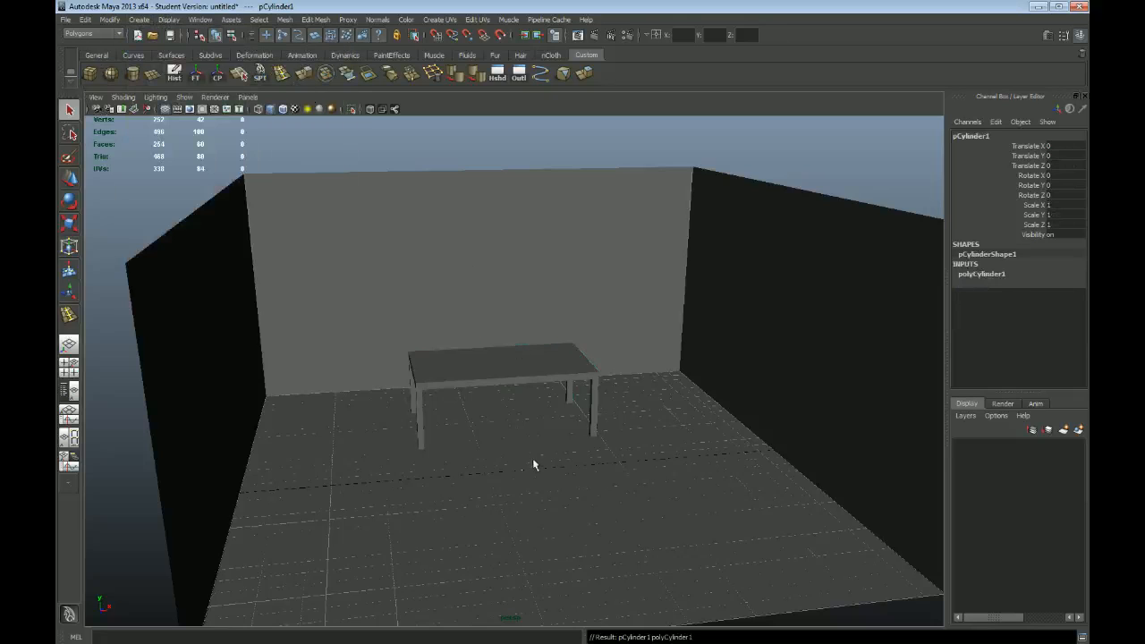
key("w")
left_click_drag(526, 460, 497, 401)
key("r")
key("w")
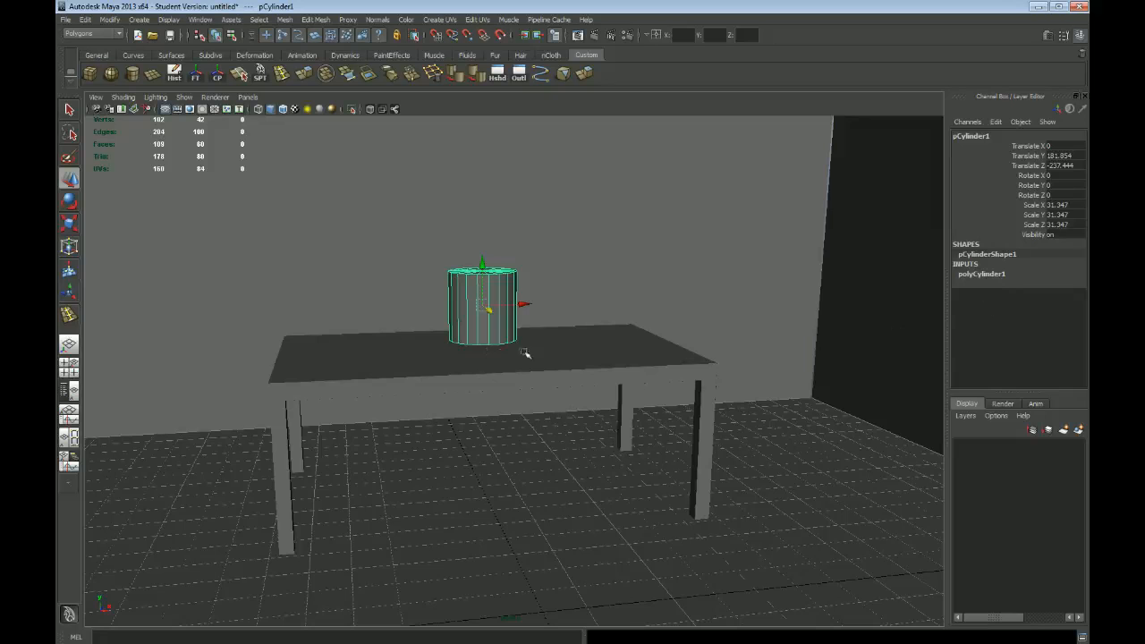
scroll(526, 354, "up", 5)
left_click_drag(472, 335, 434, 338, "alt")
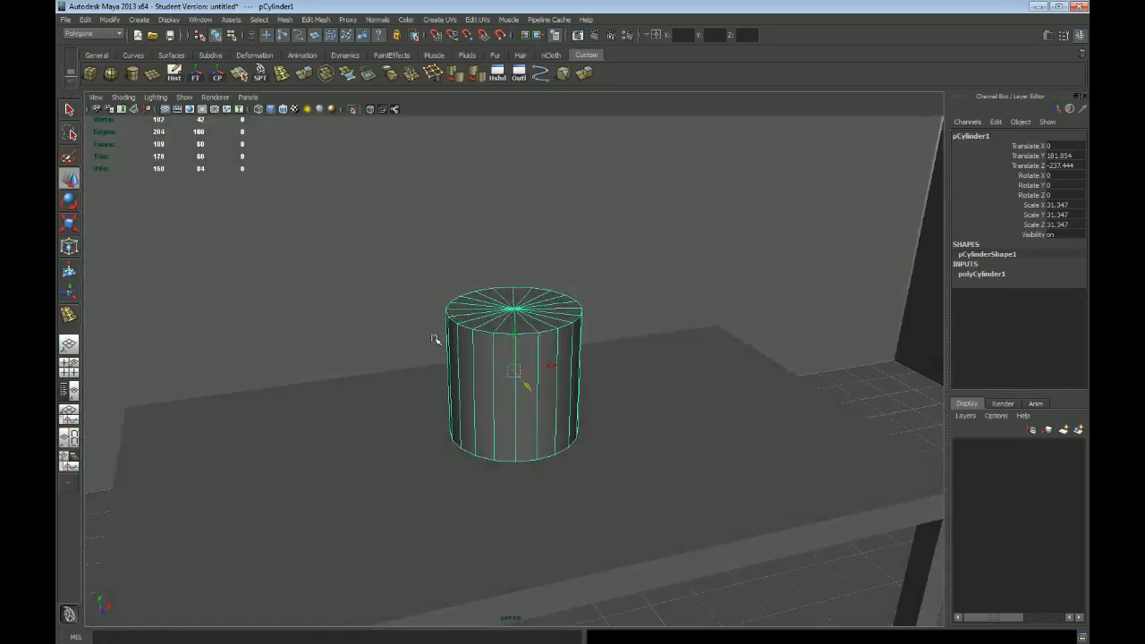
Set the cylinder's axis subdivisions to 12 and frame it together with the table in the front view.
left_click(984, 274)
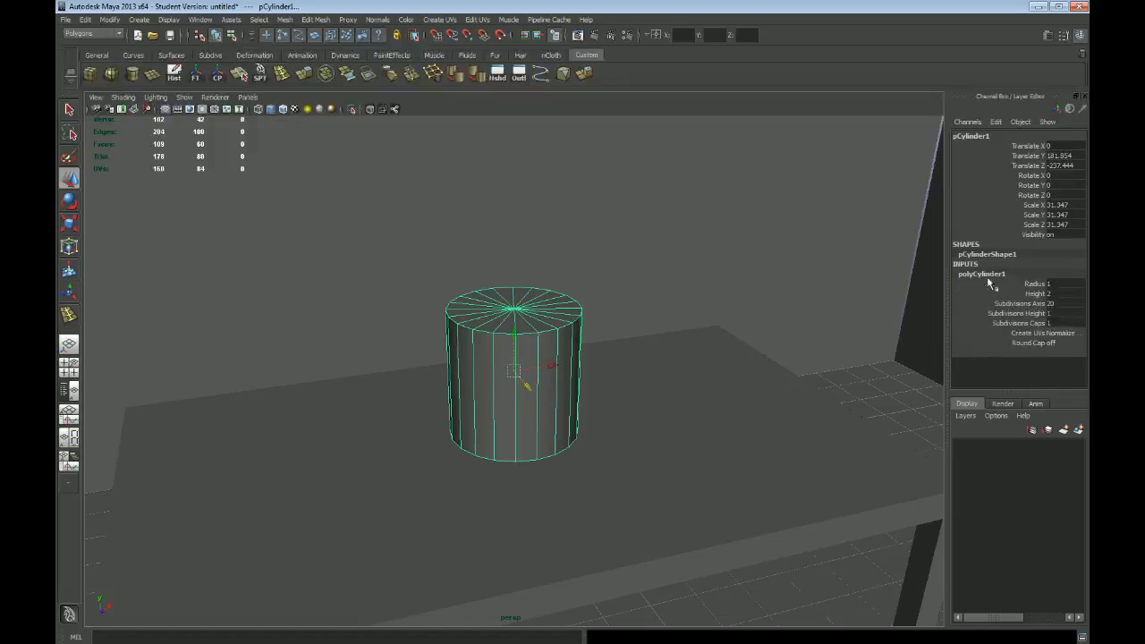
double_click(1055, 304)
key("Return")
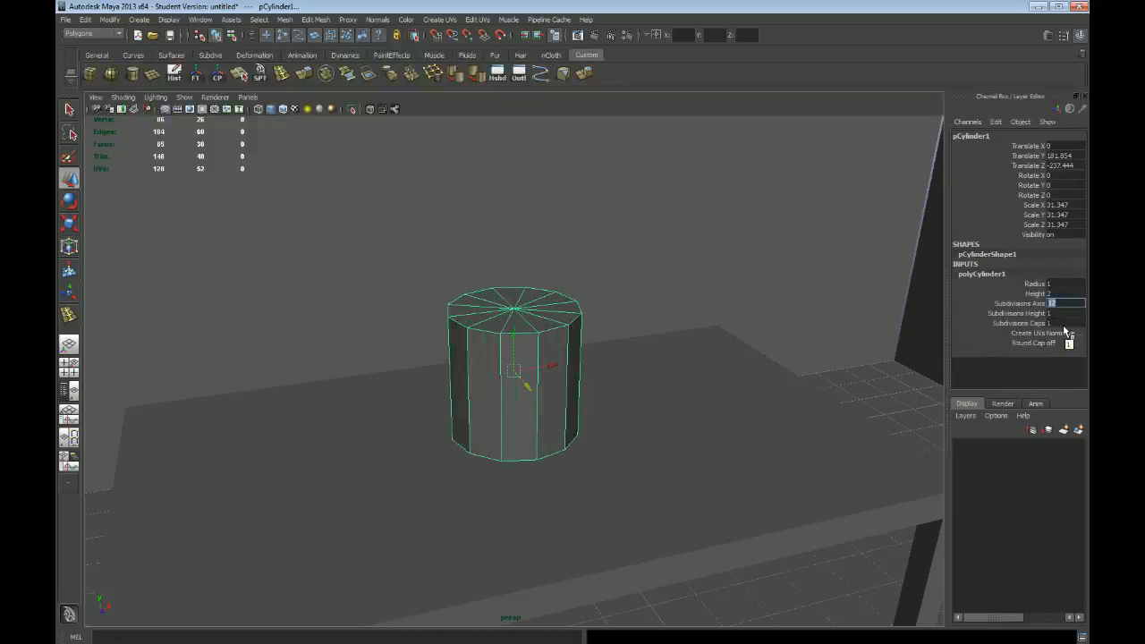
left_click_drag(634, 402, 545, 391, "alt")
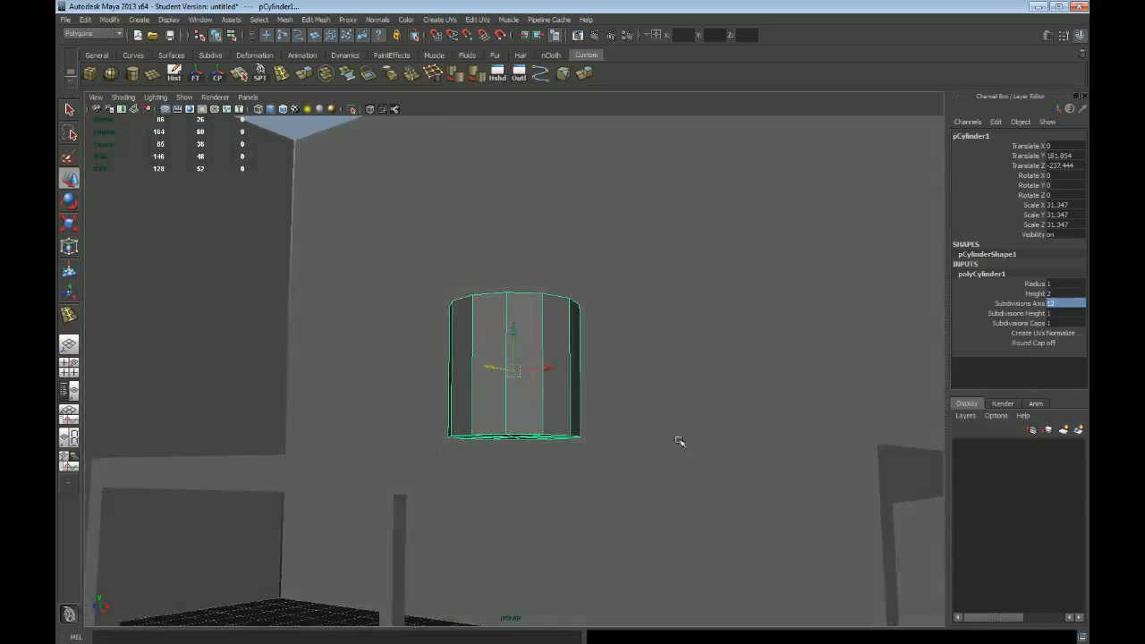
left_click_drag(382, 396, 655, 484, "alt")
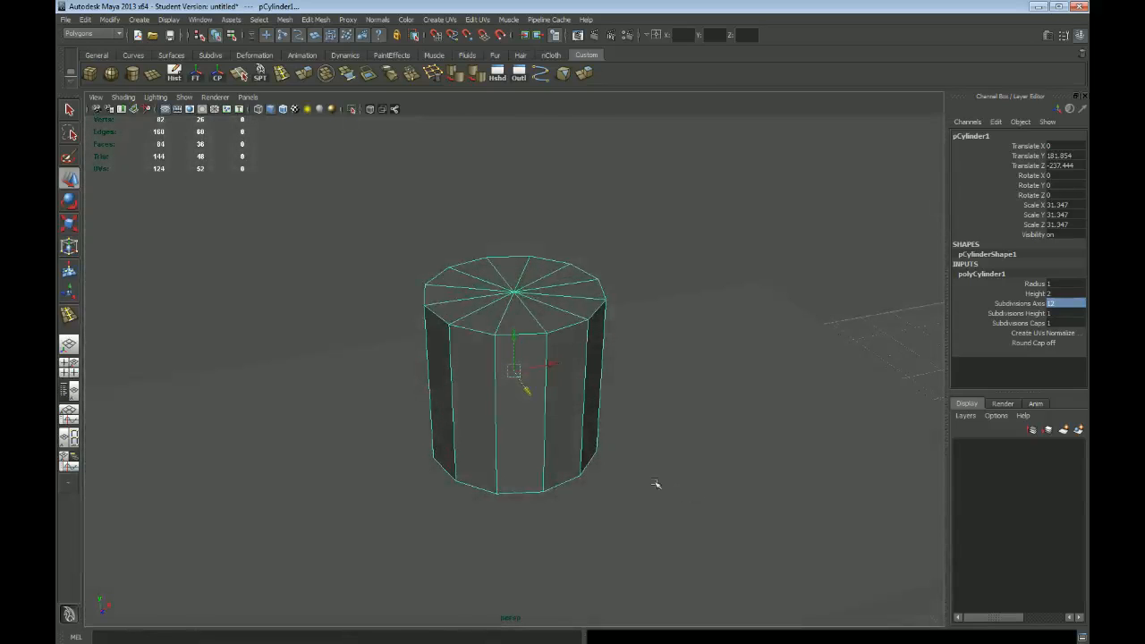
left_click(546, 436)
left_click_drag(551, 438, 542, 396, "alt")
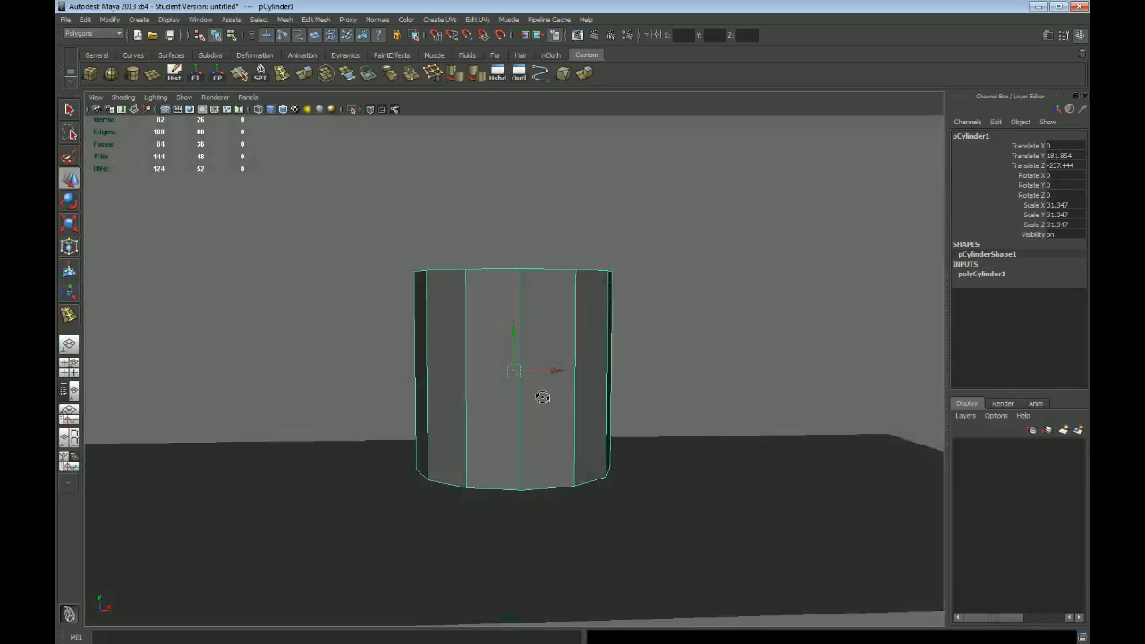
key("space")
key("space")
right_click_drag(394, 508, 677, 250, "alt")
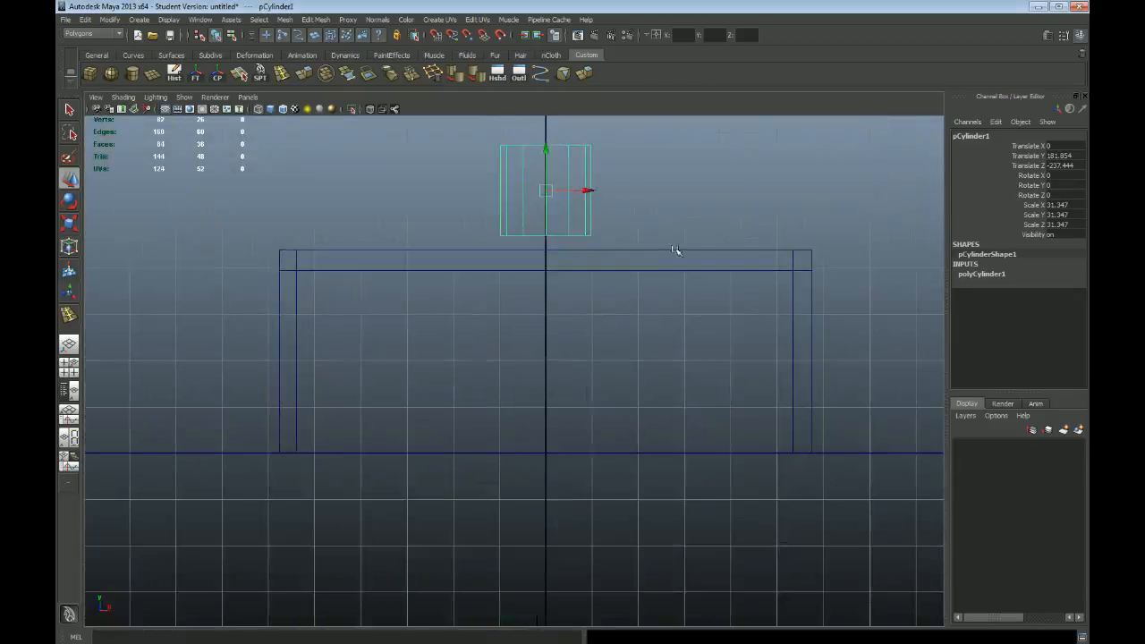
middle_click_drag(515, 229, 477, 331, "alt")
right_click_drag(477, 330, 540, 345, "alt")
key("q")
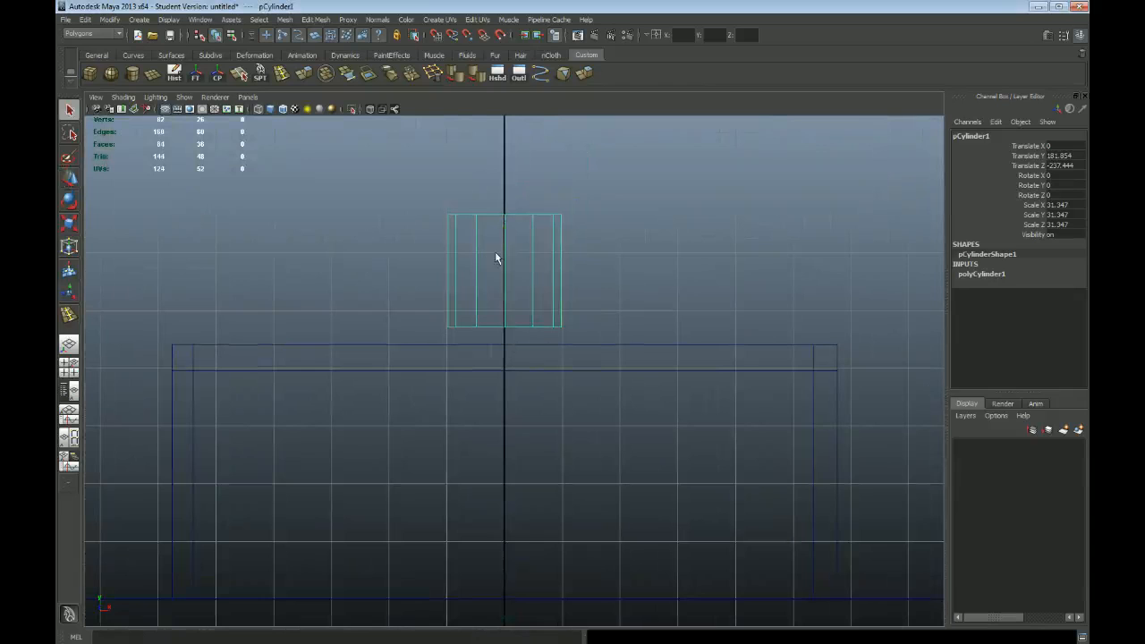
Select the cylinder's bottom vertices and raise them slightly, shortening the cylinder above the tabletop.
left_click(449, 254)
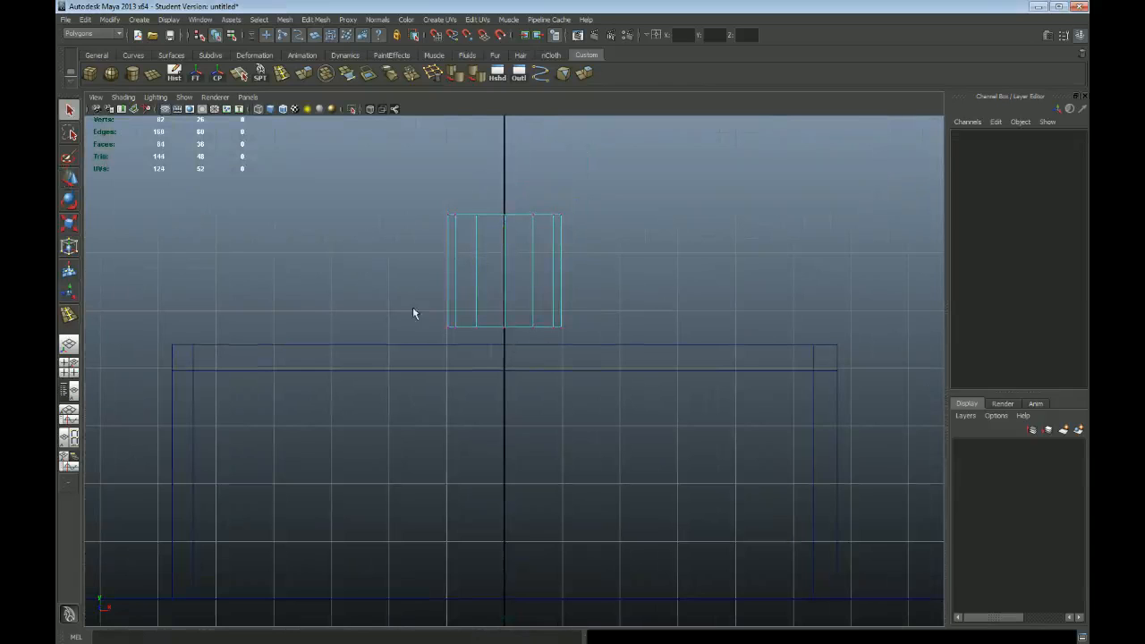
left_click_drag(689, 348, 686, 356)
key("w")
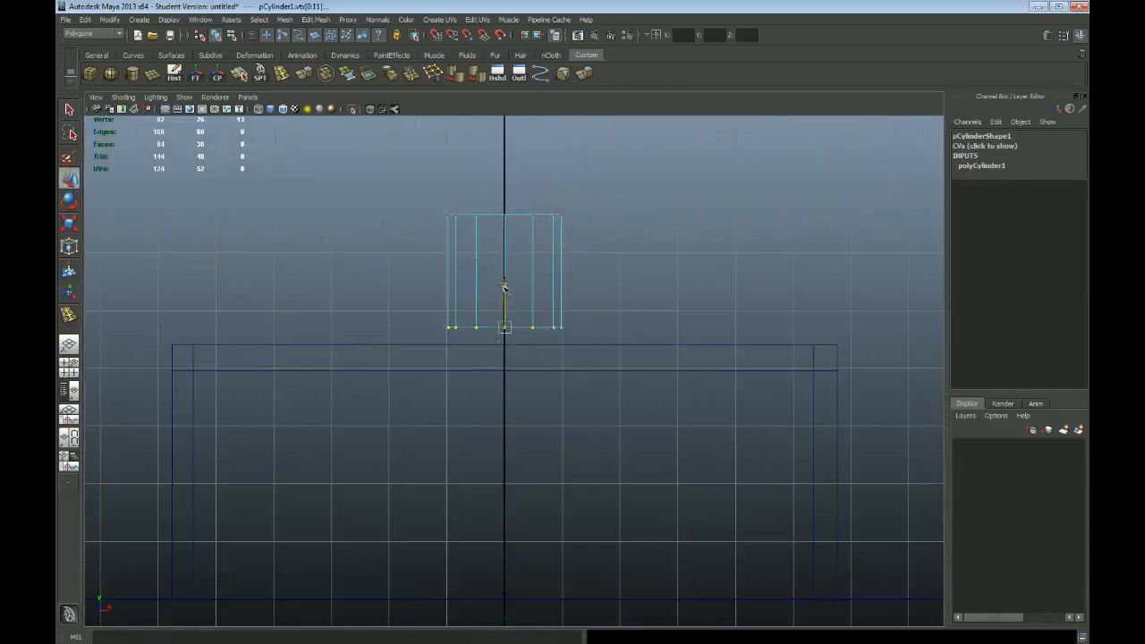
left_click_drag(507, 287, 515, 331)
Try shifting the tabletop's vertices slightly downward in the front view.
left_click(215, 347)
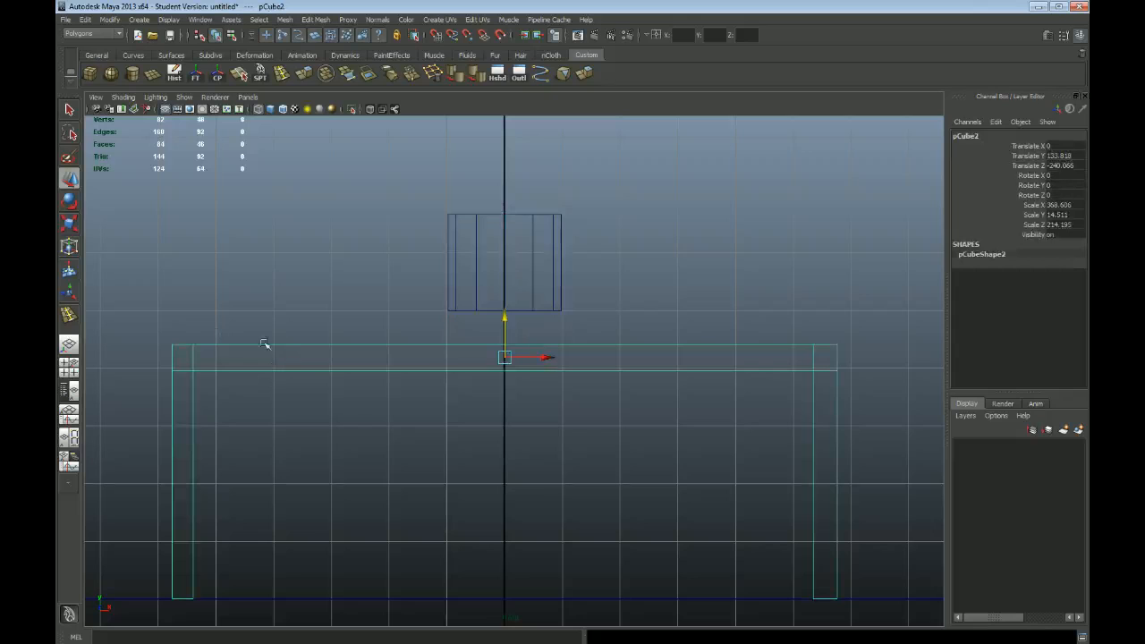
key("F9")
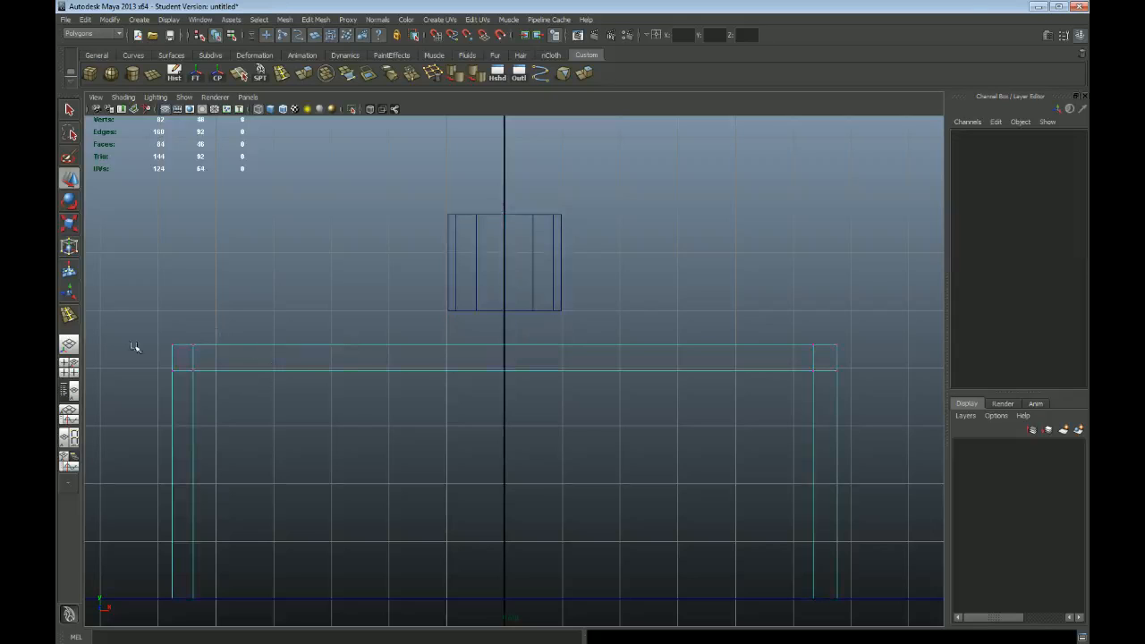
left_click_drag(136, 336, 846, 396)
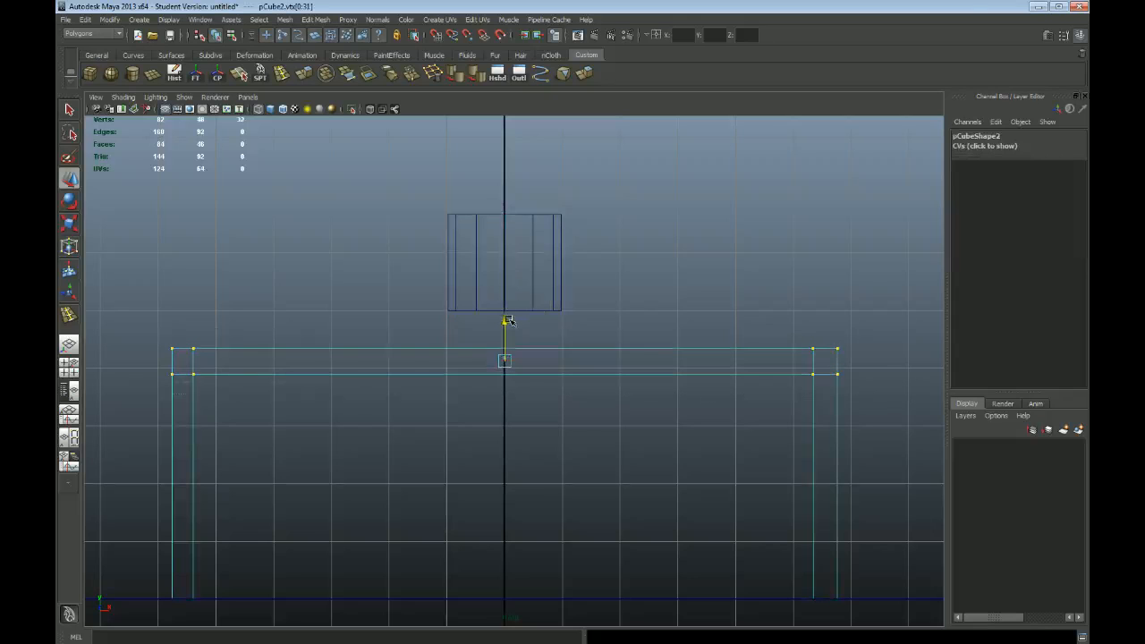
left_click(438, 299)
Snap the cylinder's bottom vertices vertically to the tabletop's upper surface and return to object selection.
left_click_drag(409, 269, 477, 281)
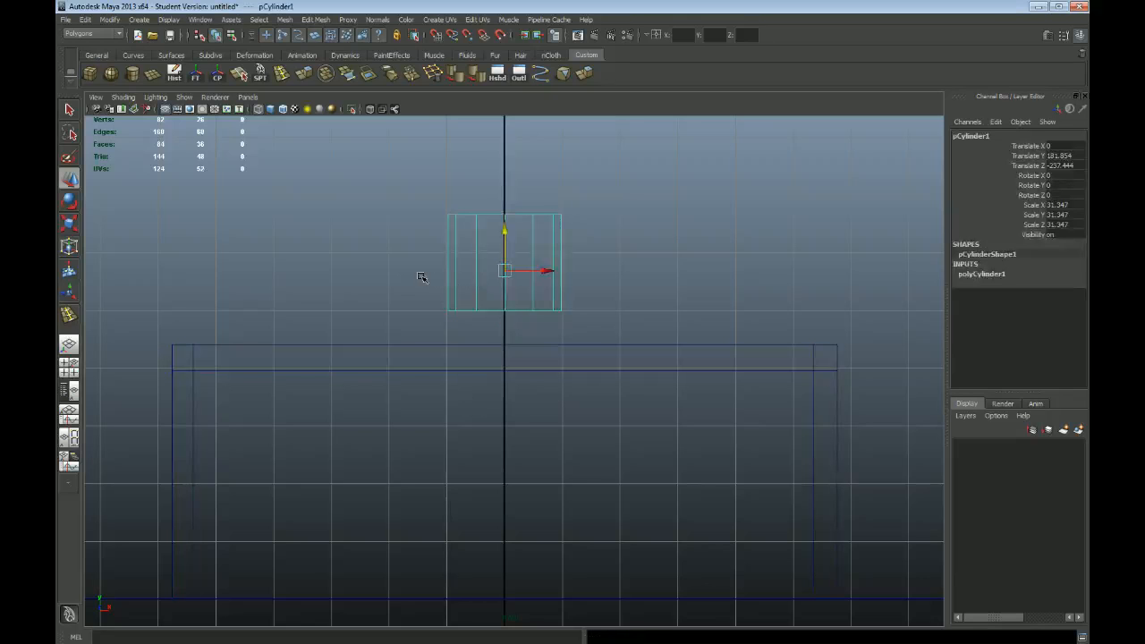
key("F9")
left_click_drag(386, 289, 617, 317)
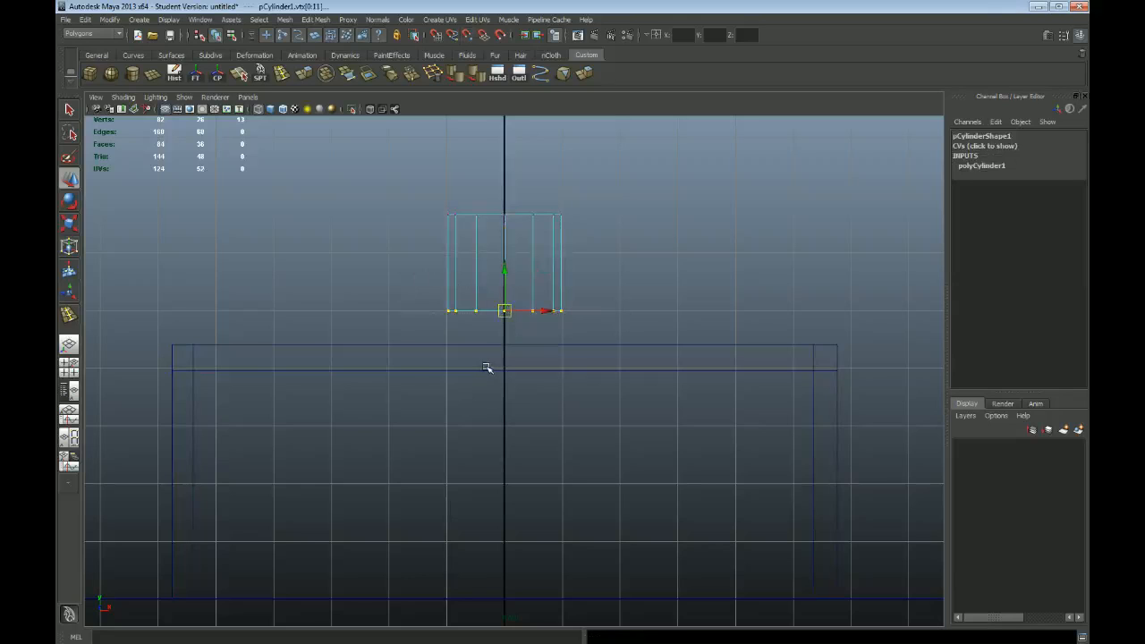
key("v")
key("v")
left_click_drag(504, 267, 204, 347)
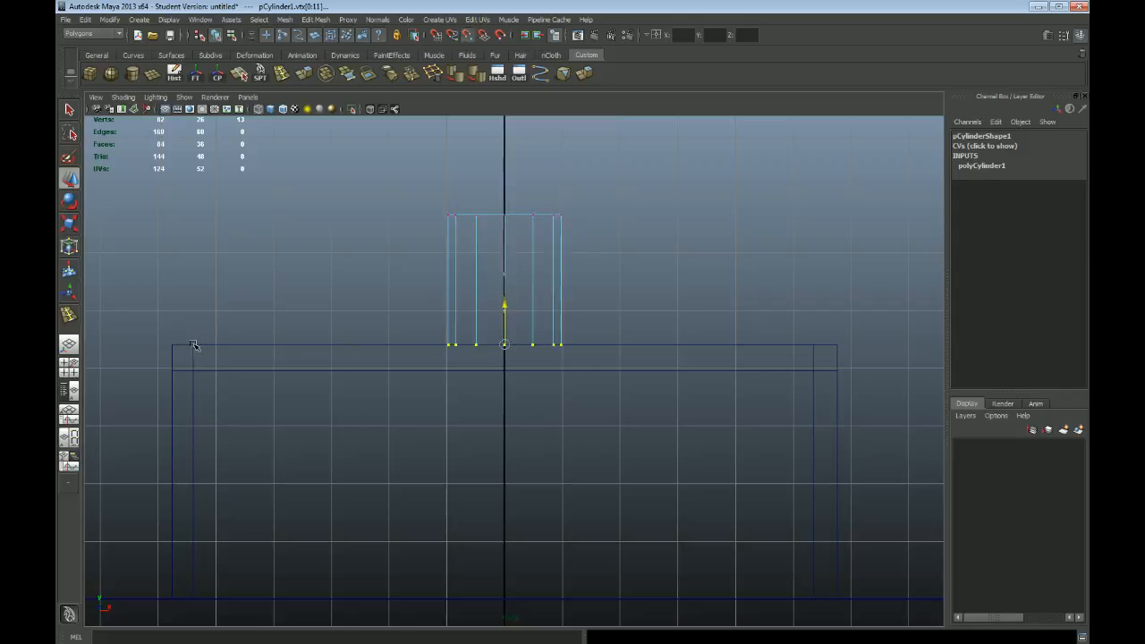
left_click_drag(194, 344, 196, 346)
key("q")
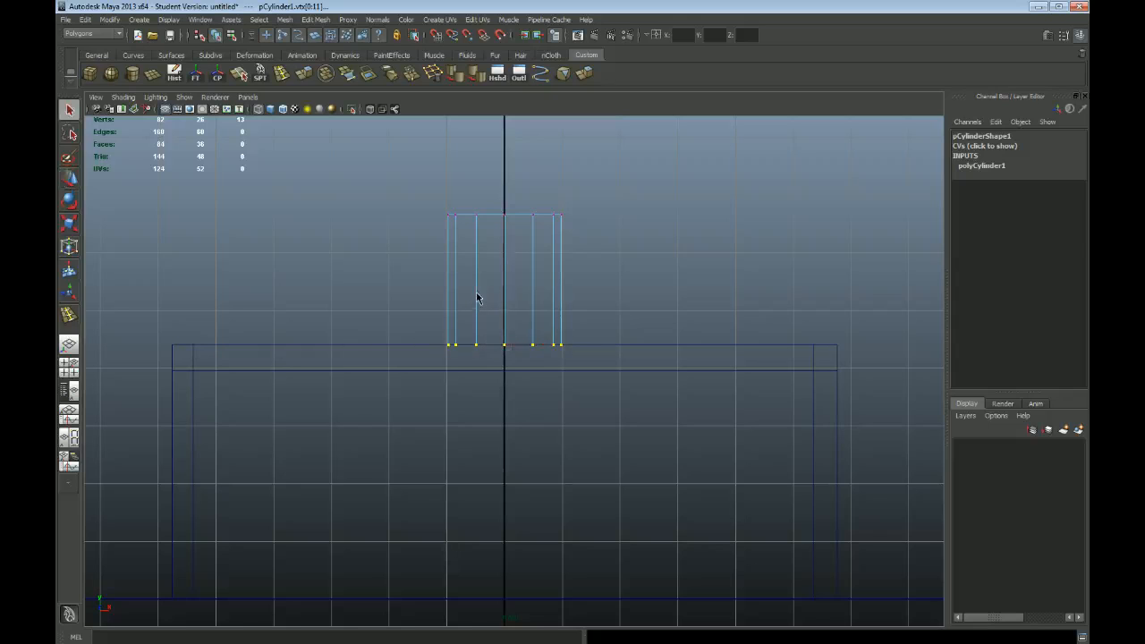
key("F8")
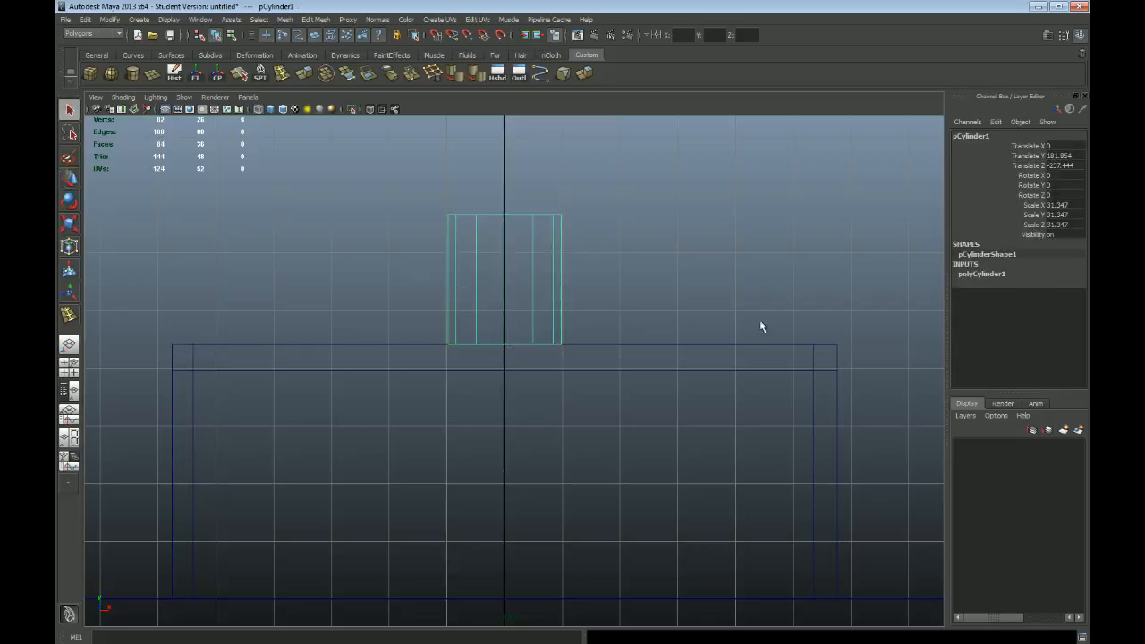
Examine closely where the cylinder's base meets the tabletop in the front view.
scroll(596, 309, "up", 6)
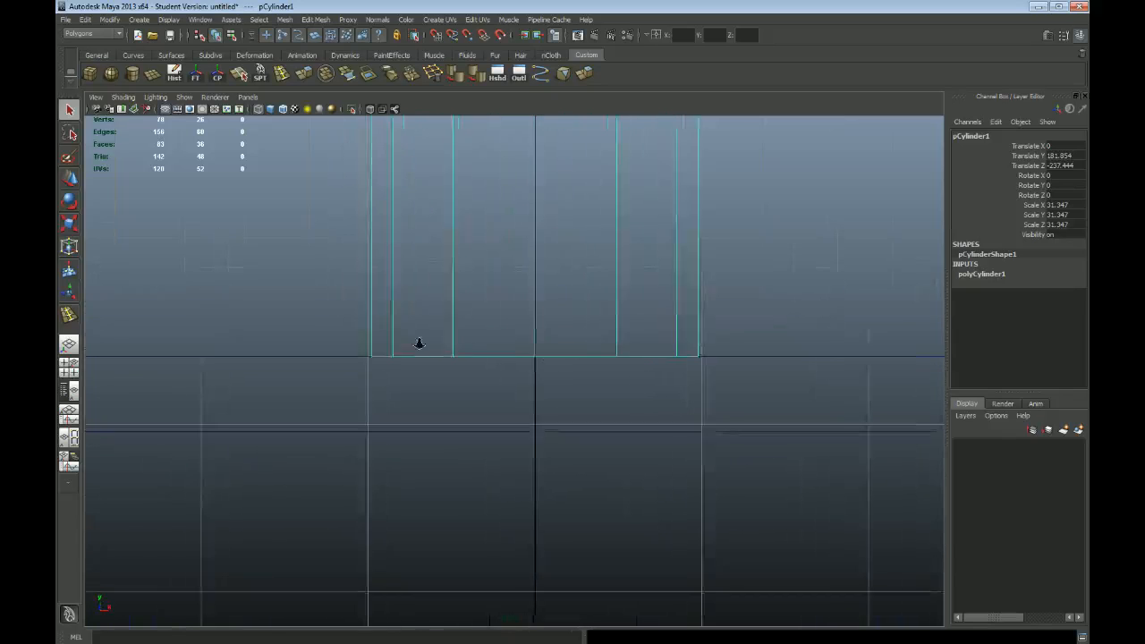
scroll(418, 342, "up", 1)
scroll(524, 358, "down", 1)
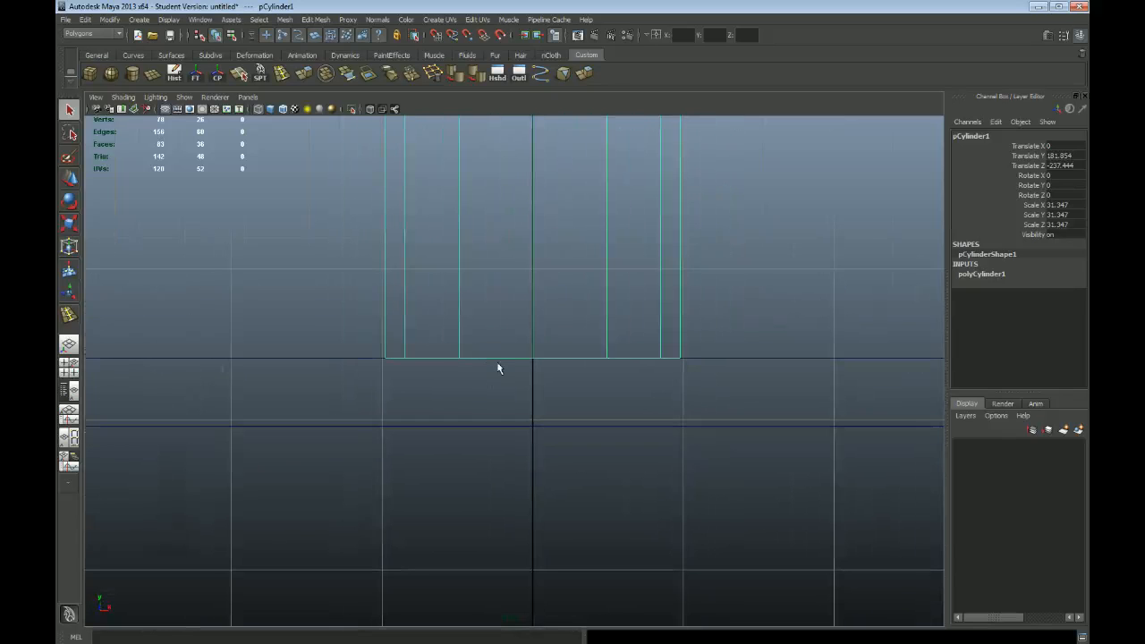
scroll(613, 370, "up", 2)
scroll(470, 372, "down", 1)
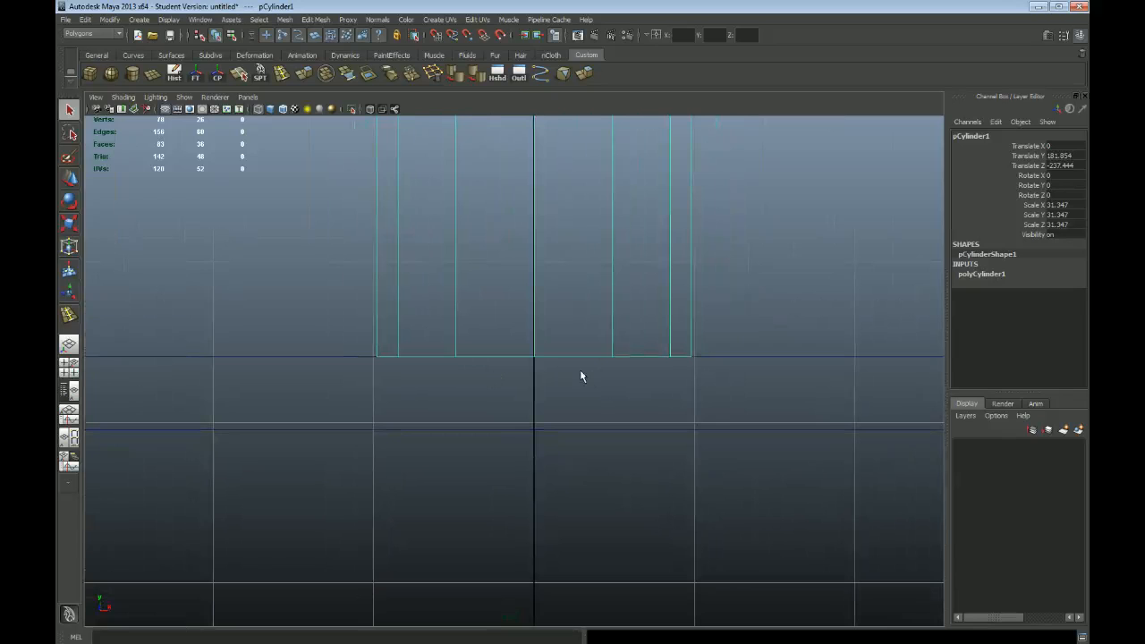
right_click_drag(711, 412, 573, 309, "alt")
middle_click_drag(548, 283, 551, 323, "alt")
right_click_drag(425, 343, 459, 348, "alt")
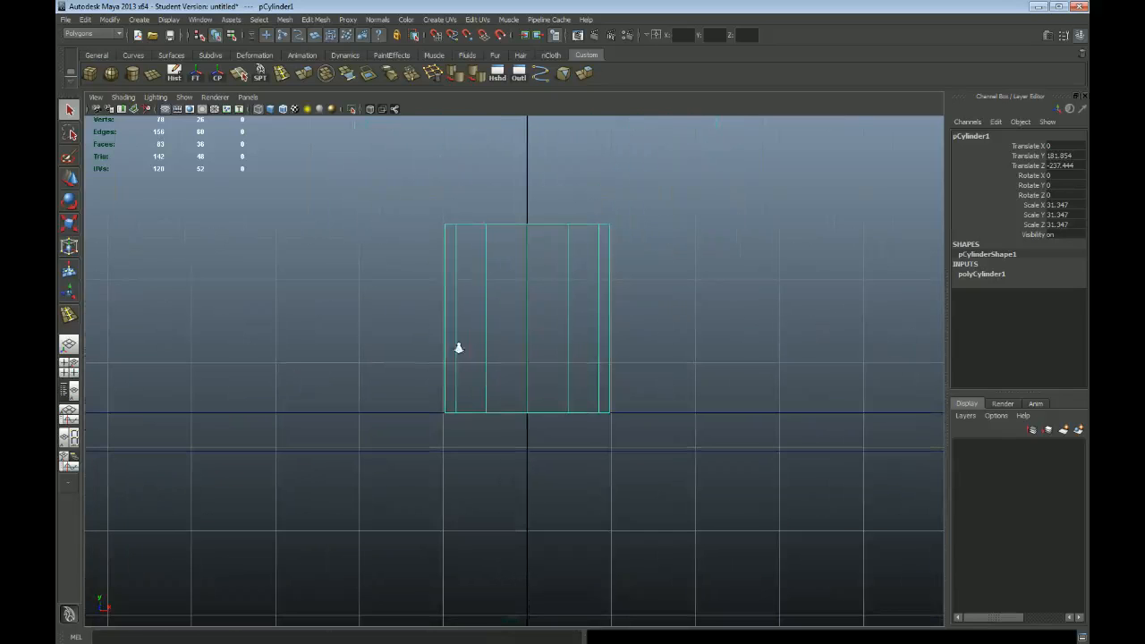
Insert an edge loop roughly a quarter of the way up the cylinder and scale its bottom vertices inward to about half width.
left_click(283, 75)
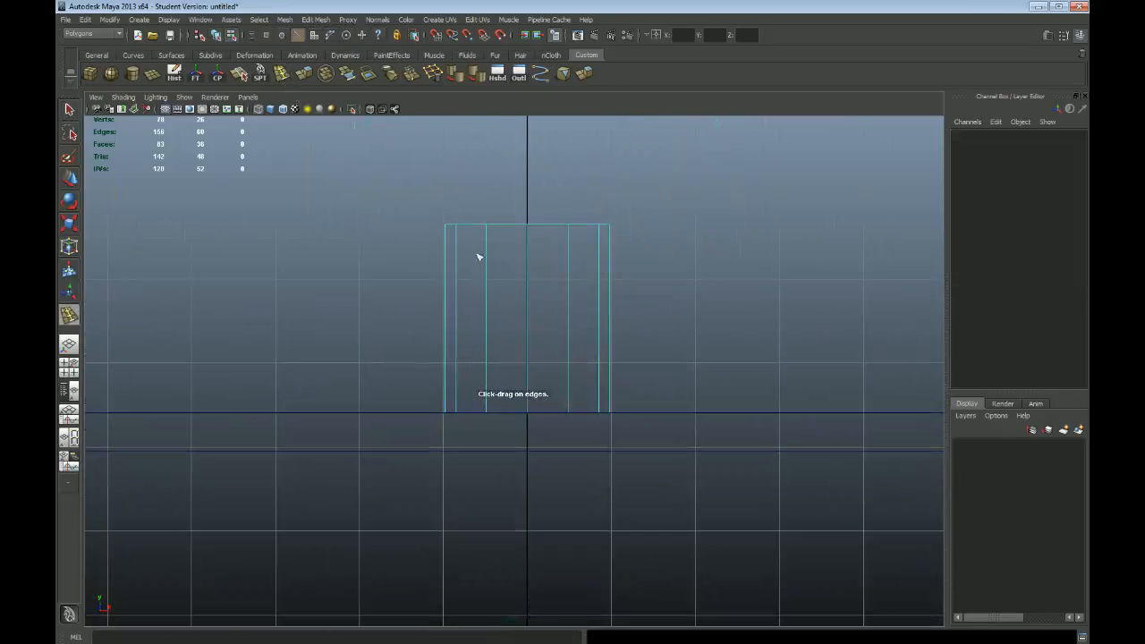
left_click_drag(495, 335, 486, 362)
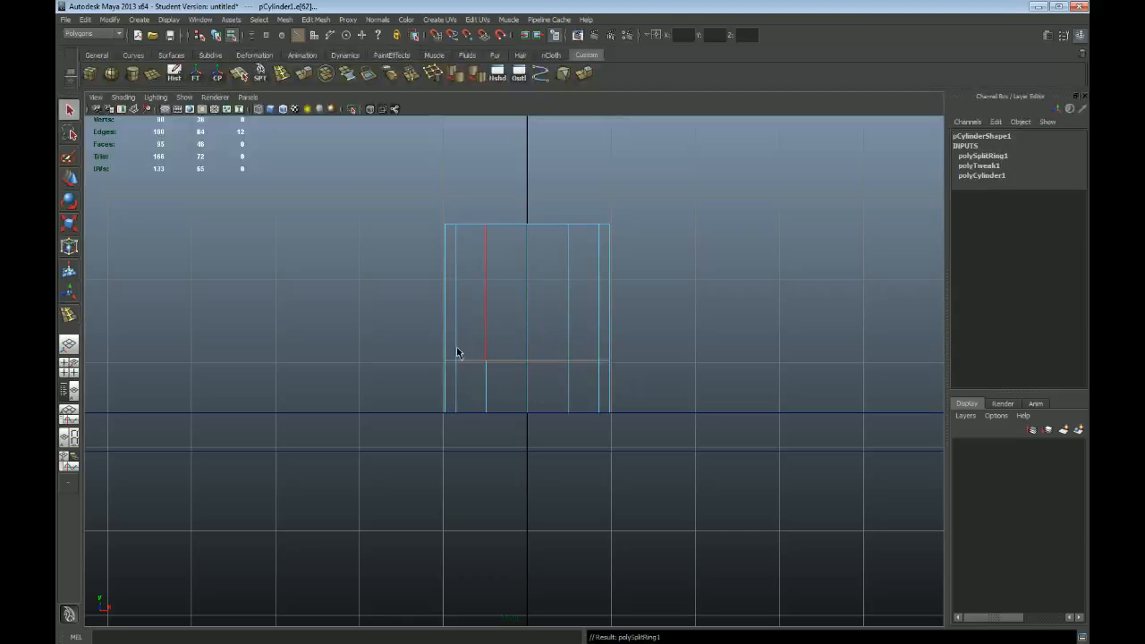
key("F8")
left_click_drag(403, 399, 688, 470)
key("r")
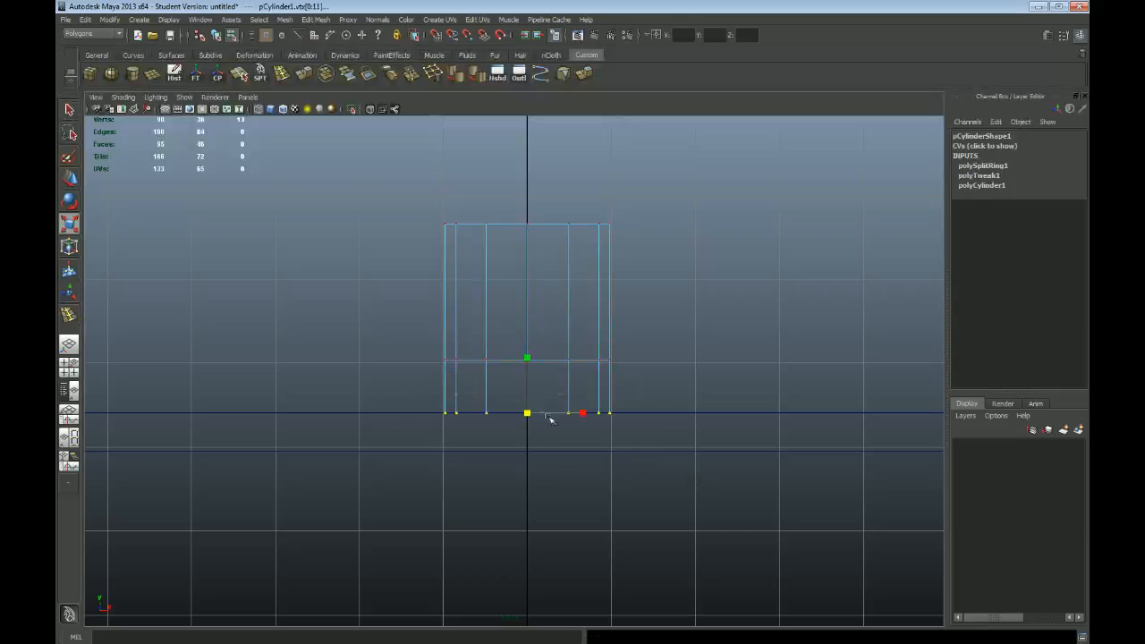
left_click_drag(569, 413, 481, 406)
Scale the inserted loop's vertices slightly inward and lower them a little toward the base.
left_click_drag(579, 368, 677, 384)
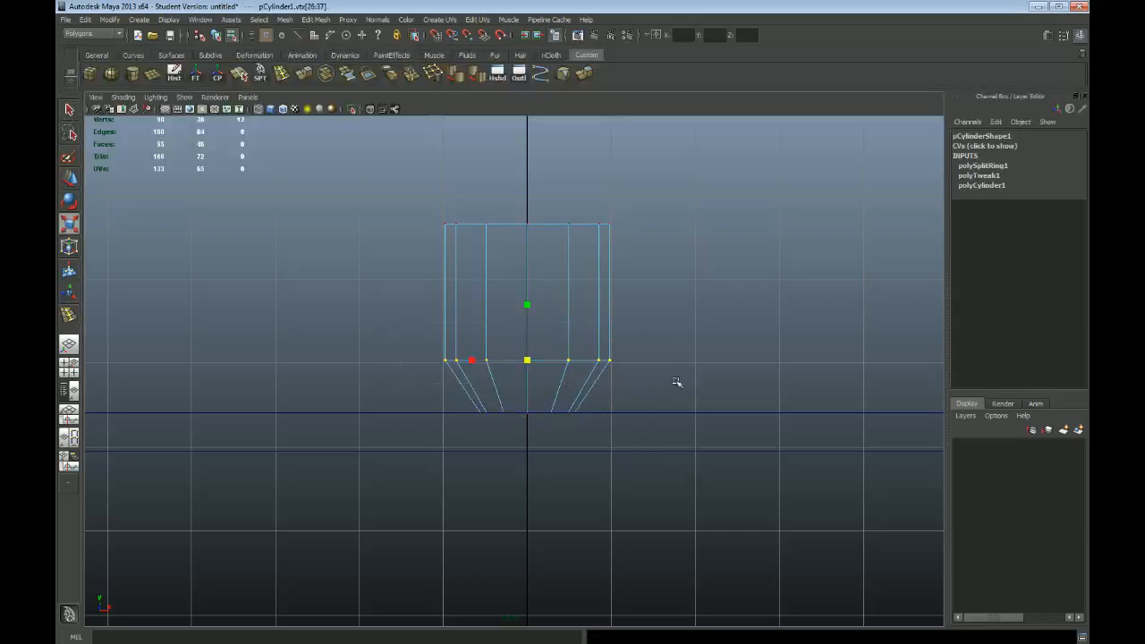
left_click_drag(528, 361, 512, 360)
key("w")
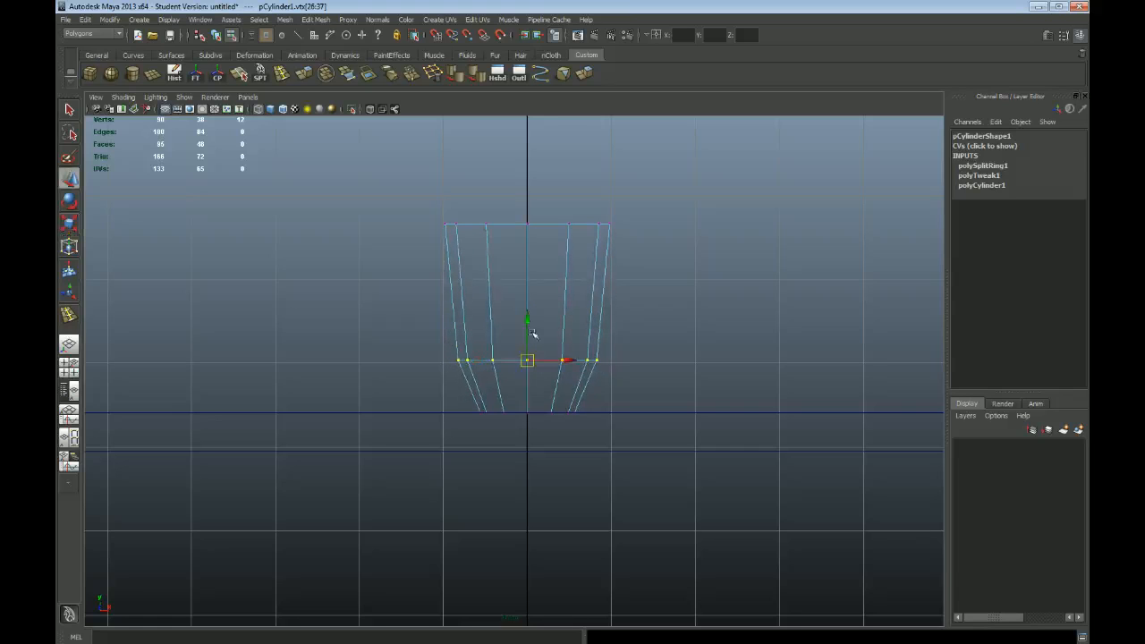
left_click_drag(530, 319, 529, 330)
Scale the cylinder's top vertices inward to about half width and lower them slightly to form a narrow neck.
left_click_drag(366, 173, 744, 250)
key("r")
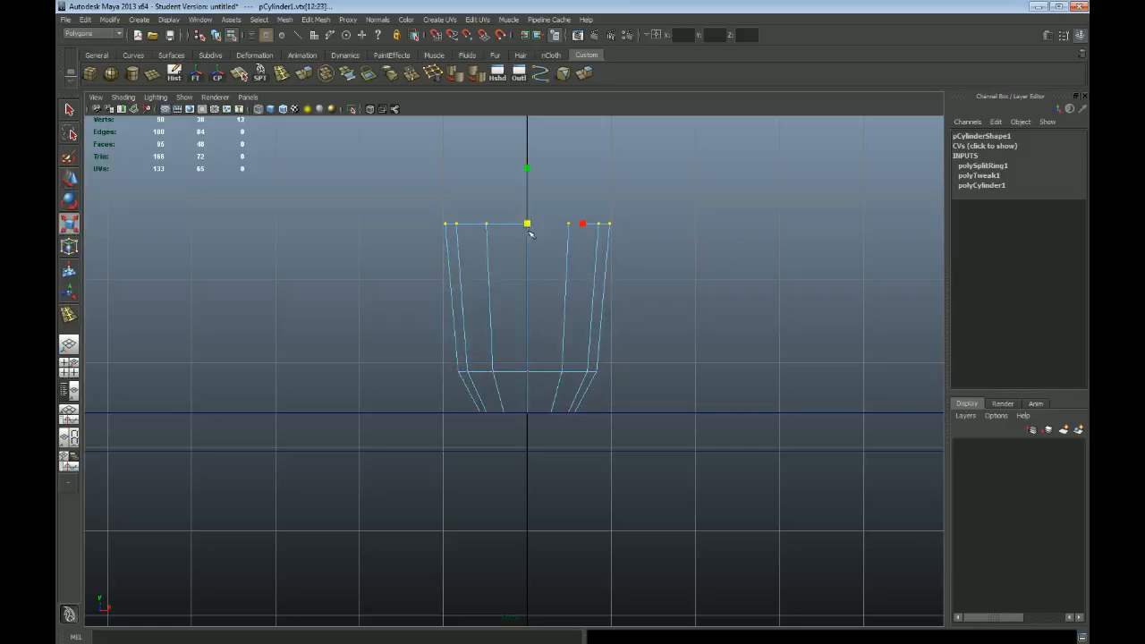
left_click_drag(528, 223, 473, 224)
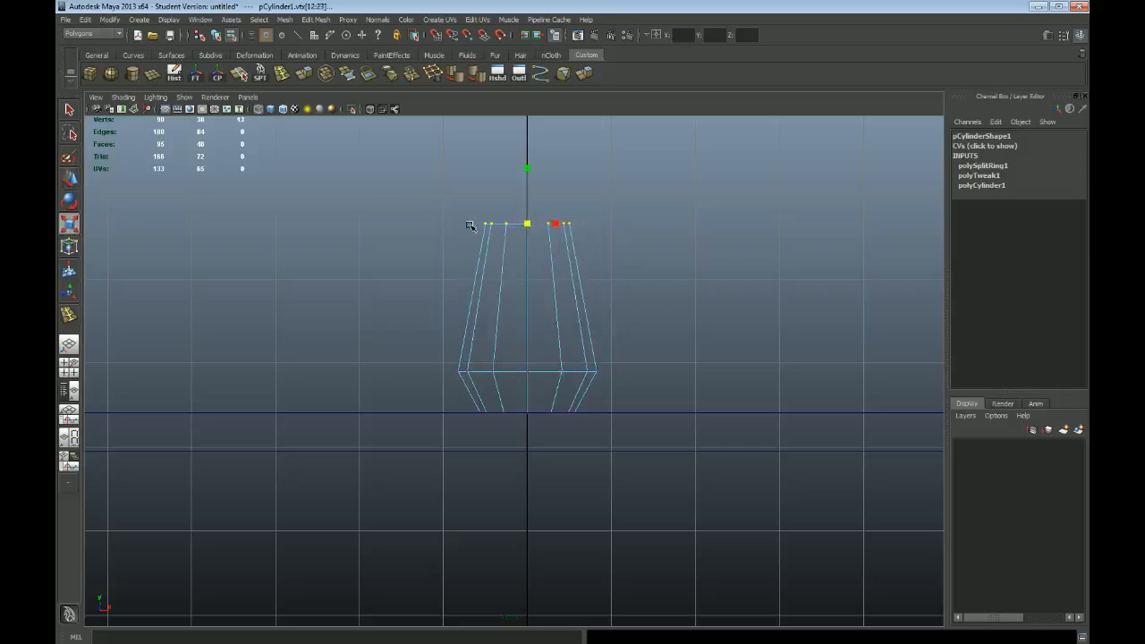
key("w")
left_click_drag(527, 181, 527, 185)
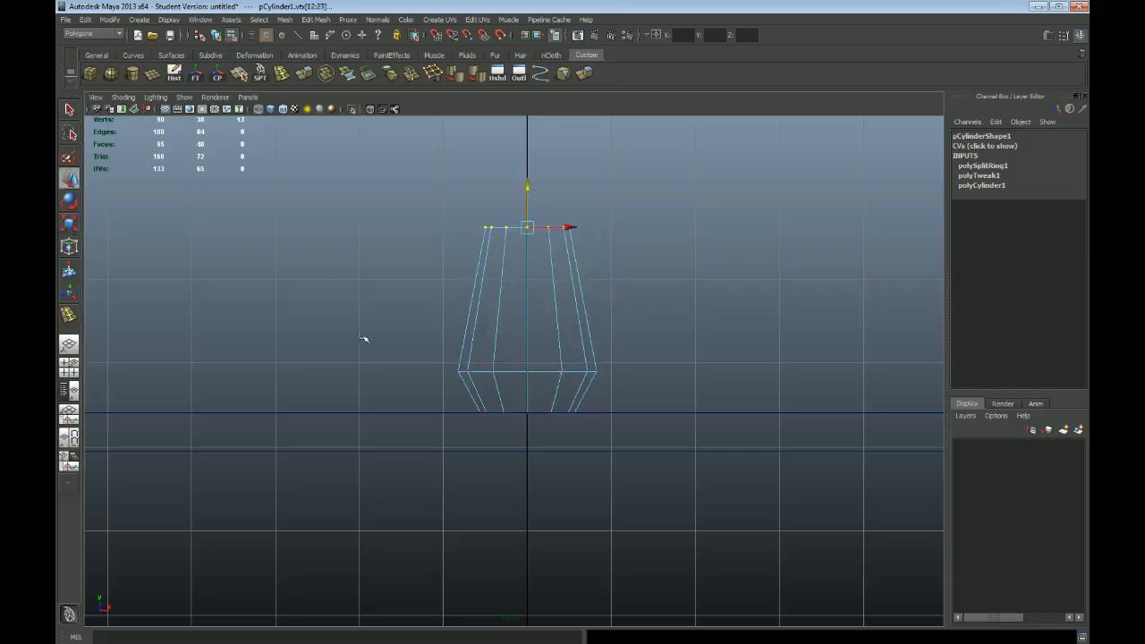
Insert one edge loop just above the cylinder's widest ring and another between that ring and the base.
left_click(281, 73)
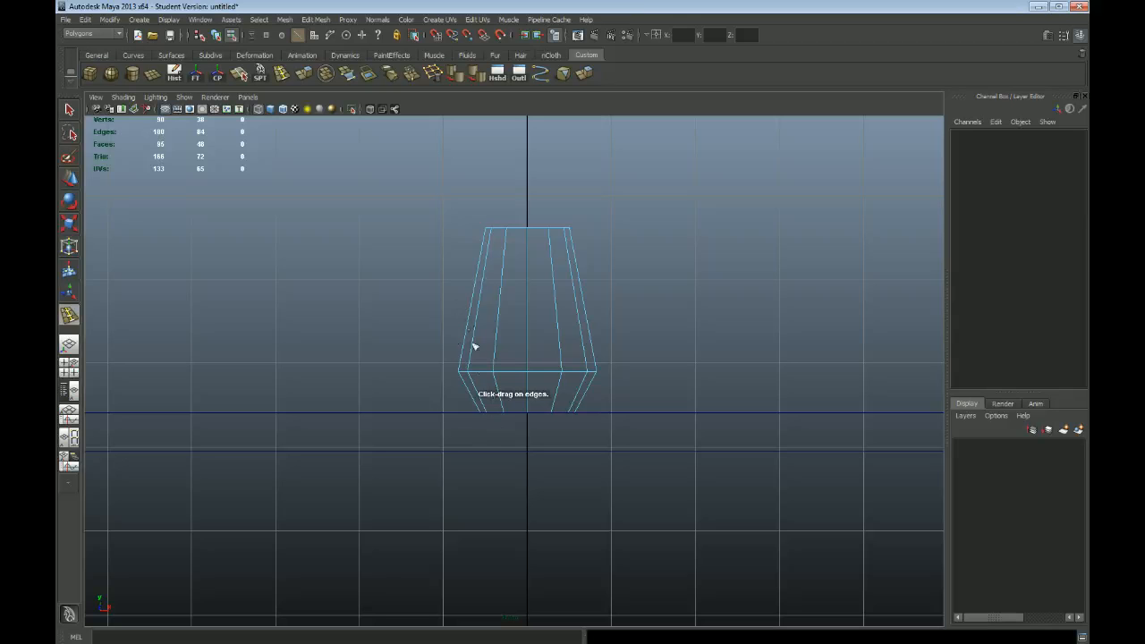
scroll(489, 340, "up", 2)
scroll(506, 342, "up", 2)
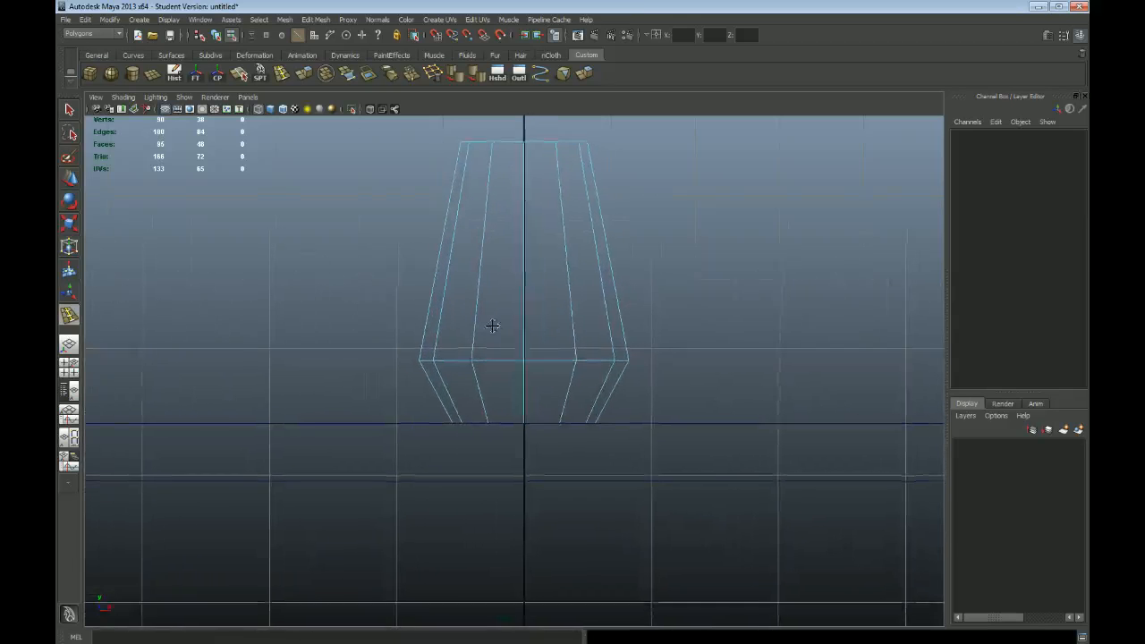
middle_click_drag(492, 326, 483, 341, "alt")
left_click_drag(474, 337, 479, 335)
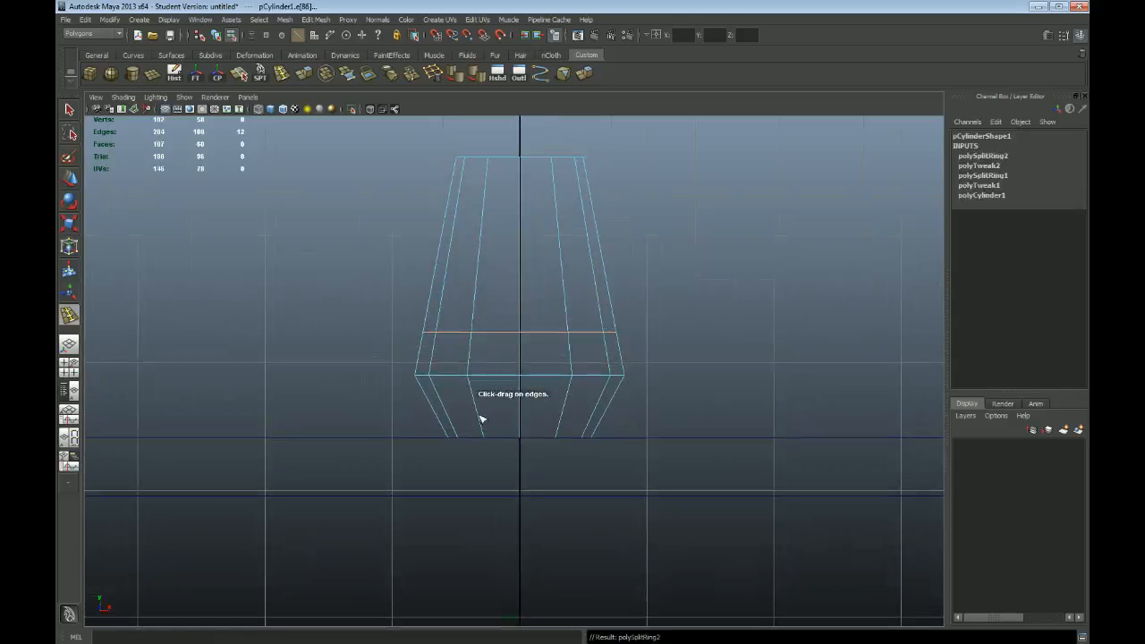
left_click_drag(479, 417, 475, 405)
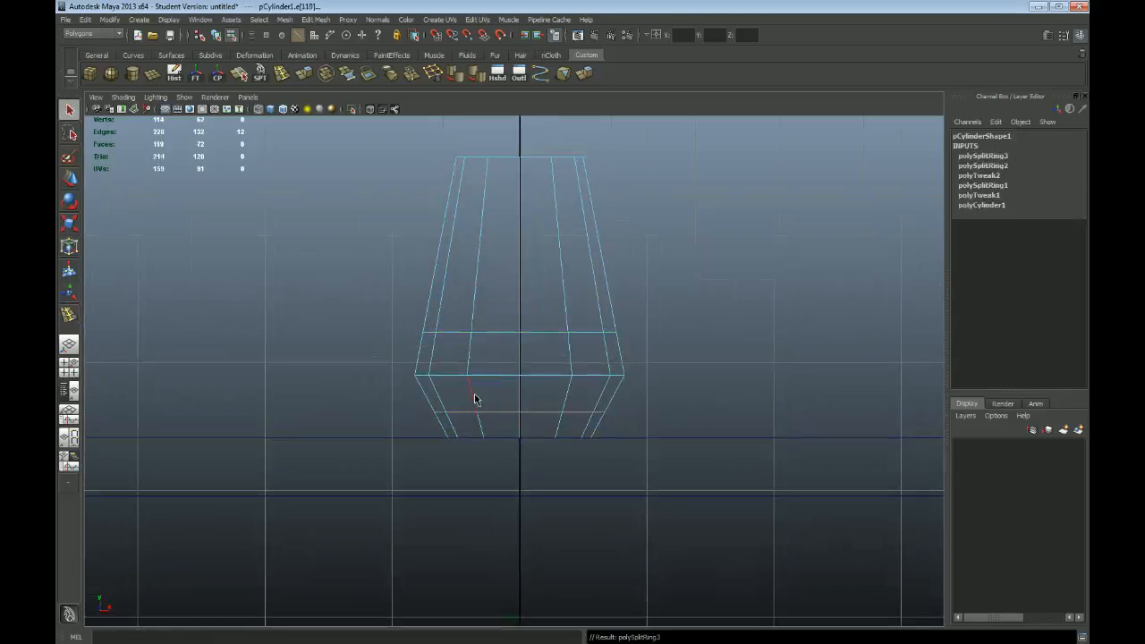
Select the vertices of the loop nearest the base and scale them slightly outward to round the lower body.
key("F9")
left_click_drag(381, 399, 648, 426)
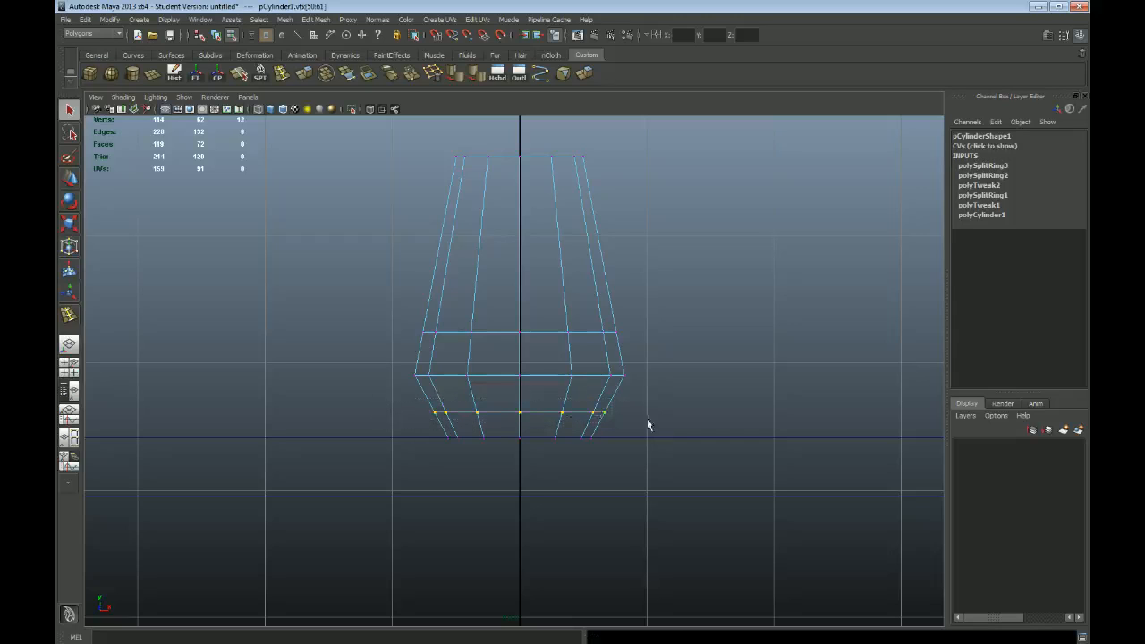
key("r")
left_click_drag(524, 412, 533, 414)
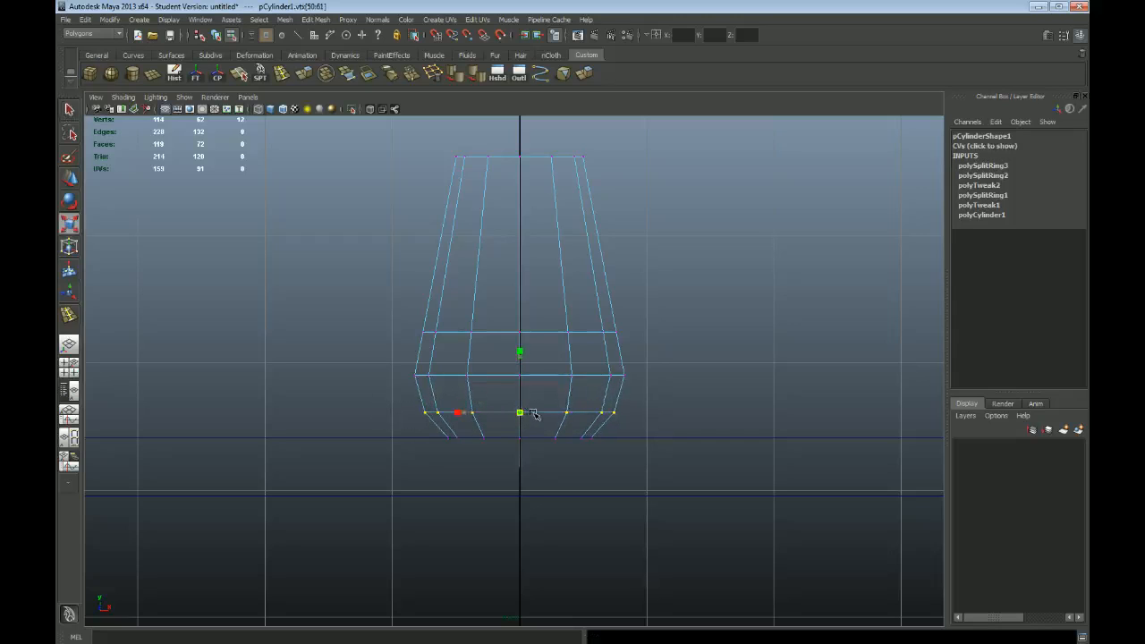
Scale the loop above the widest ring slightly outward, and insert a higher loop scaled inward to define the neck's base.
left_click_drag(370, 297, 682, 350)
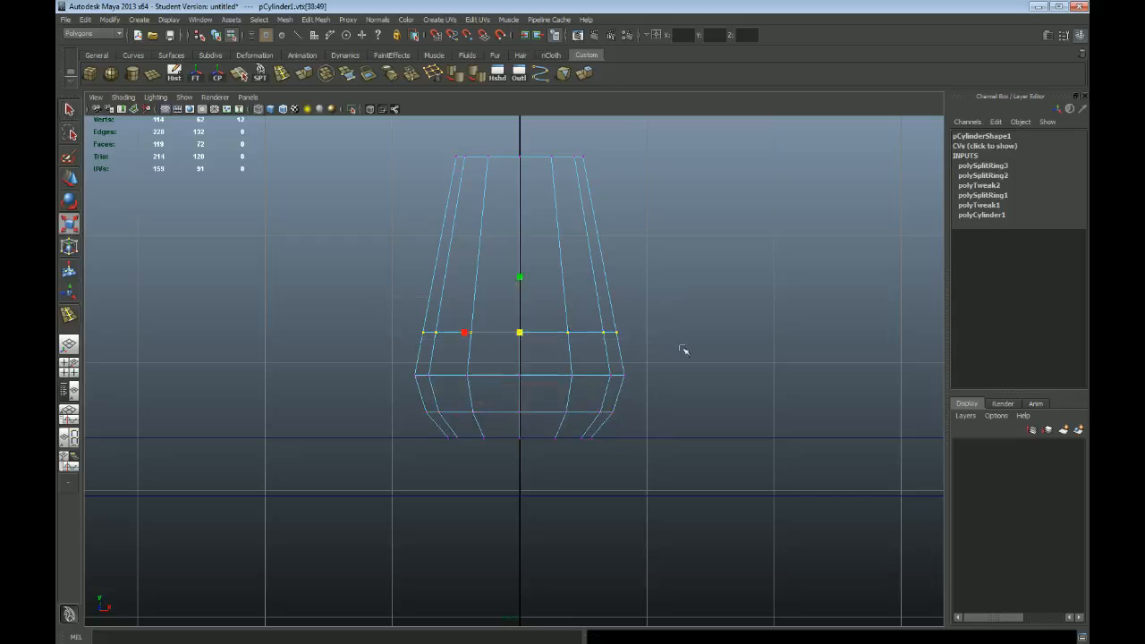
left_click_drag(523, 334, 530, 334)
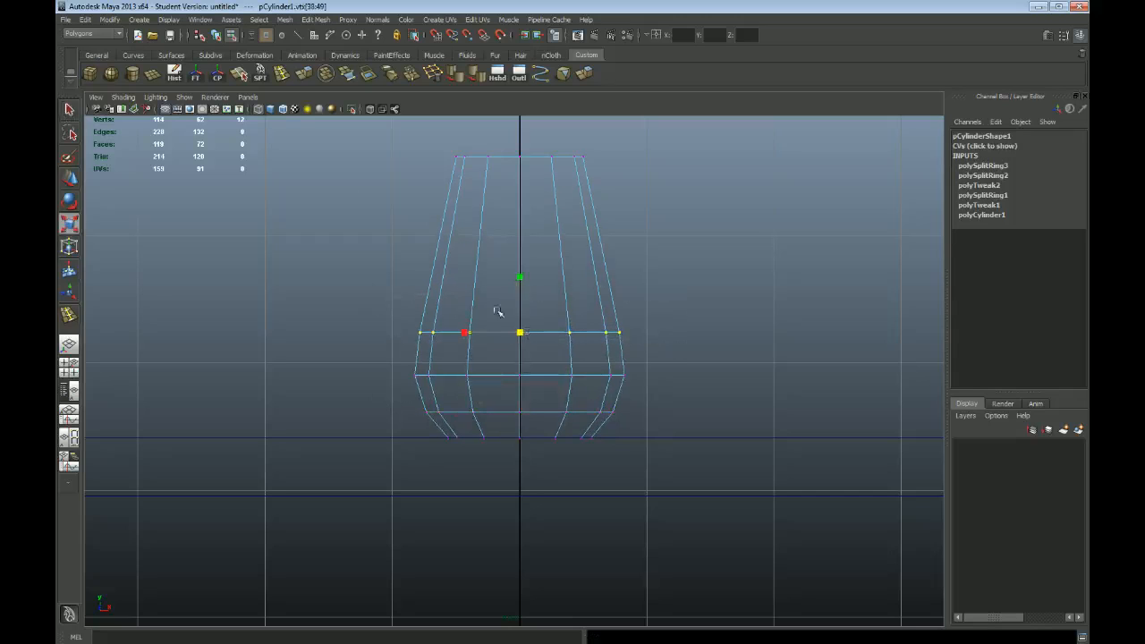
left_click(283, 74)
left_click_drag(483, 258, 497, 250)
Insert another edge loop halfway between the neck's base and the rim, and scale it slightly inward.
left_click(281, 74)
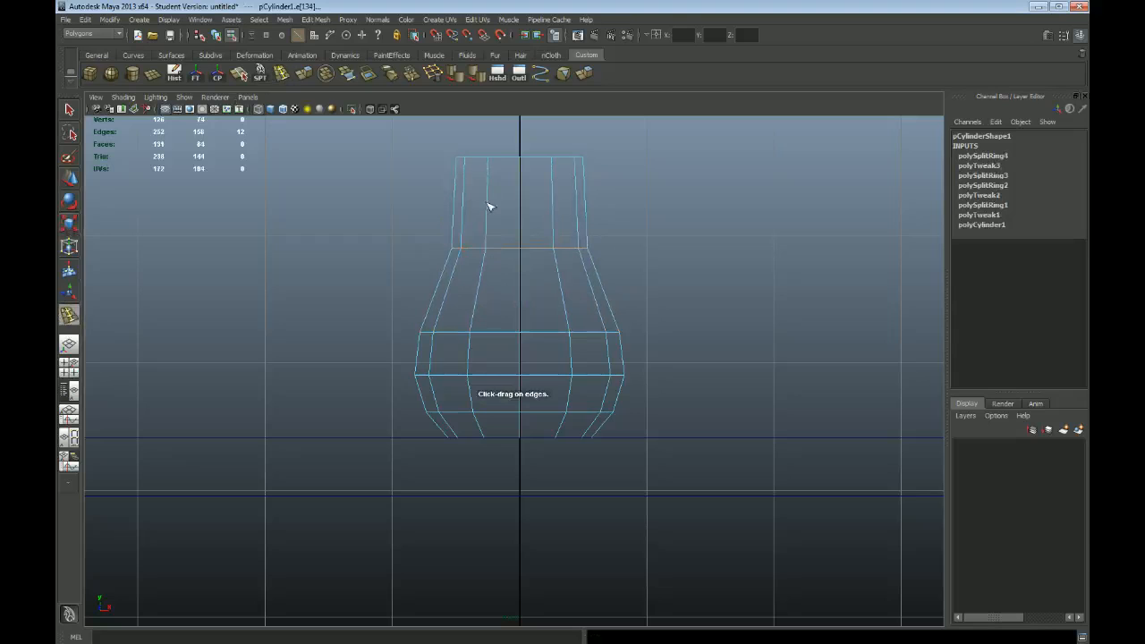
left_click(489, 208)
key("w")
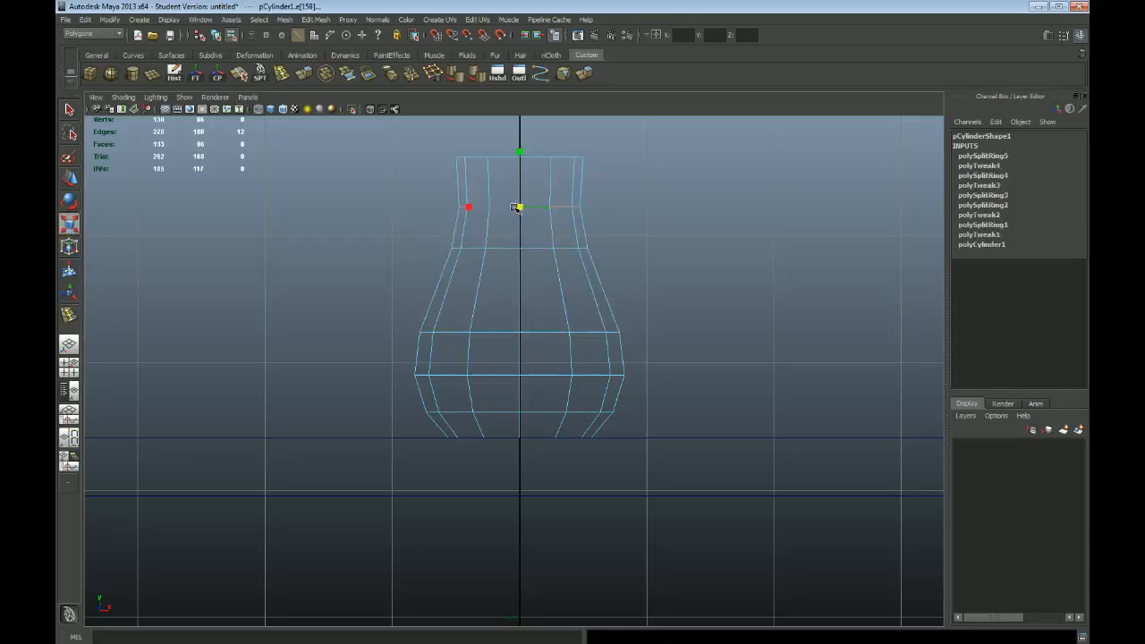
Try adding an edge loop between the neck's base and the loop above the widest ring, and undo it.
left_click(282, 74)
left_click_drag(480, 296, 480, 295)
key("w")
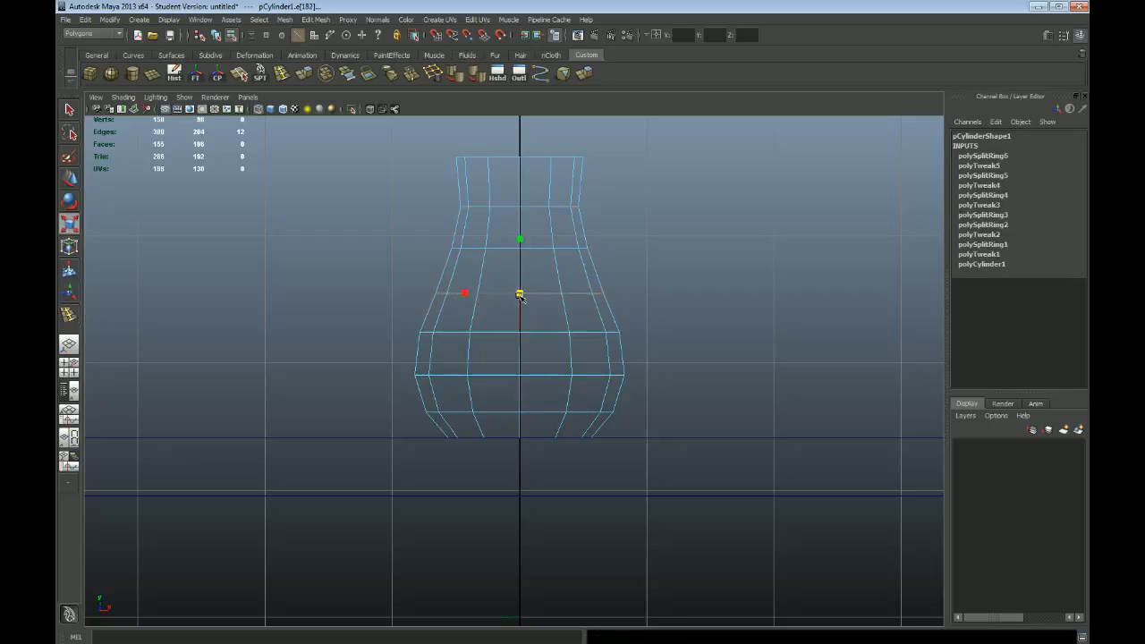
key("ctrl+z")
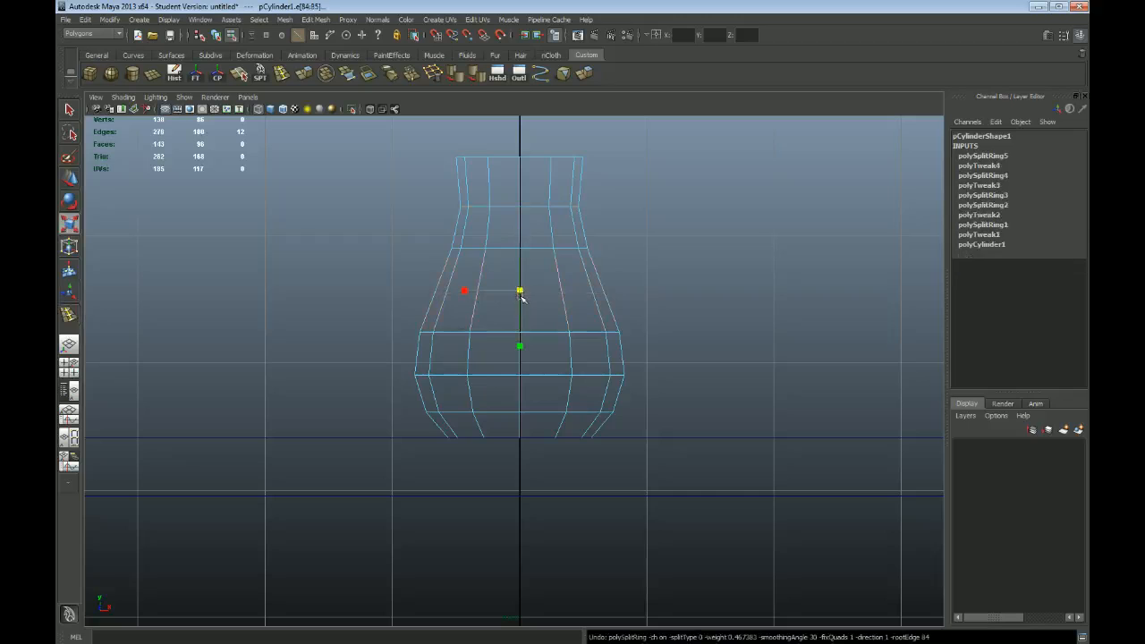
Switch to the perspective view and select the whole vase in object mode.
key("space")
key("space")
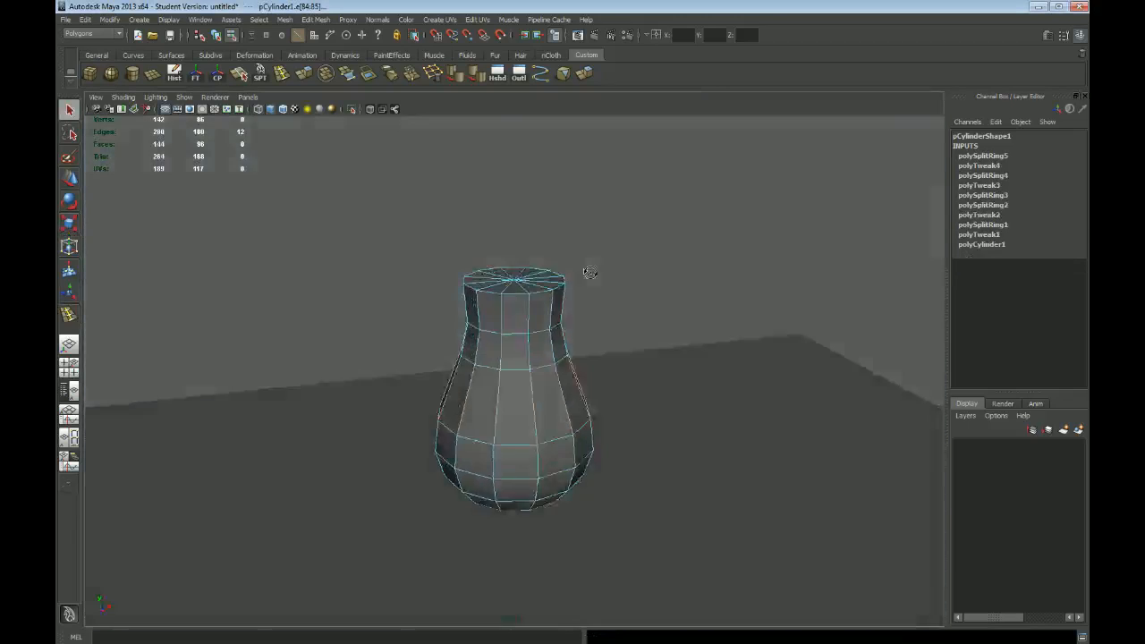
left_click_drag(587, 271, 579, 293, "alt")
right_click_drag(535, 287, 567, 274)
left_click(529, 365)
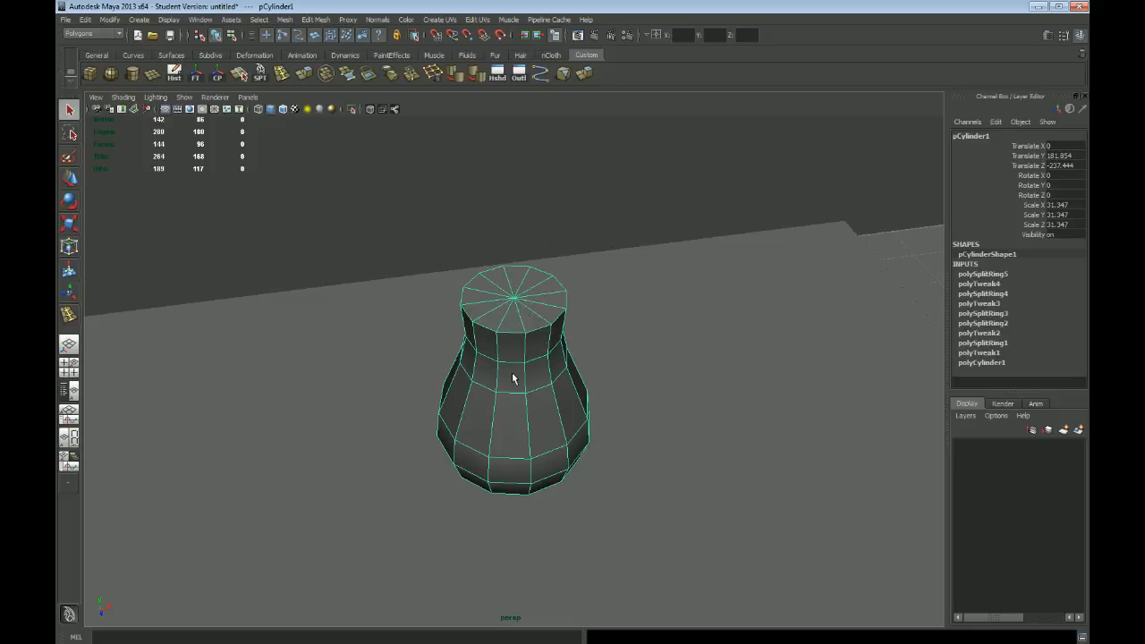
Try increasing the original cylinder's cap subdivisions, and undo the change.
left_click(984, 363)
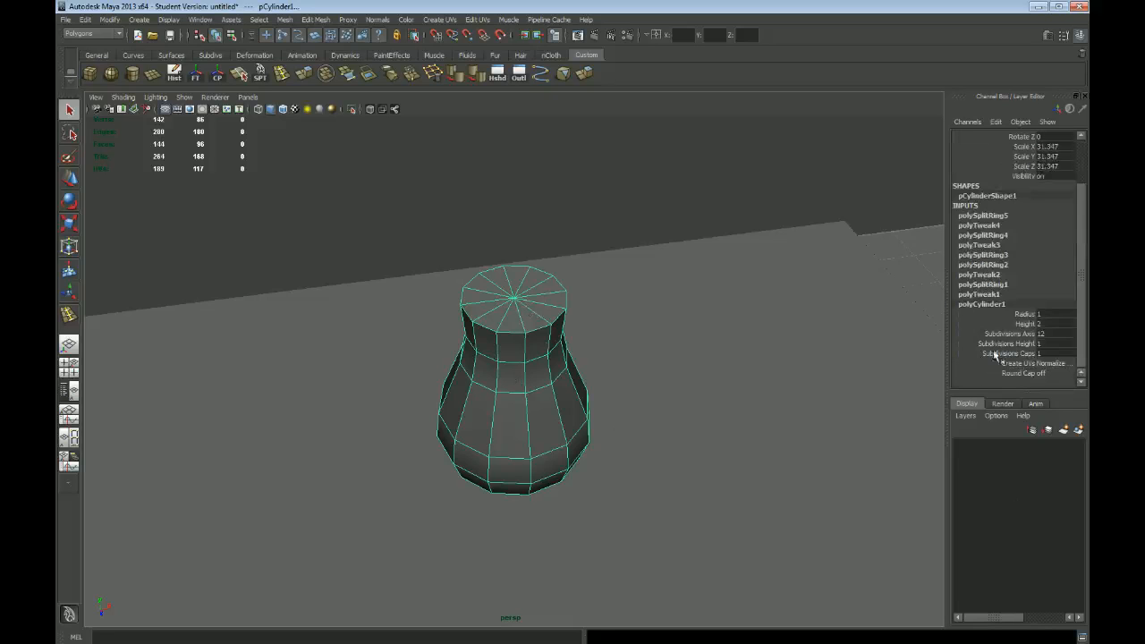
left_click(1051, 354)
key("Return")
right_click_drag(797, 450, 618, 417, "alt")
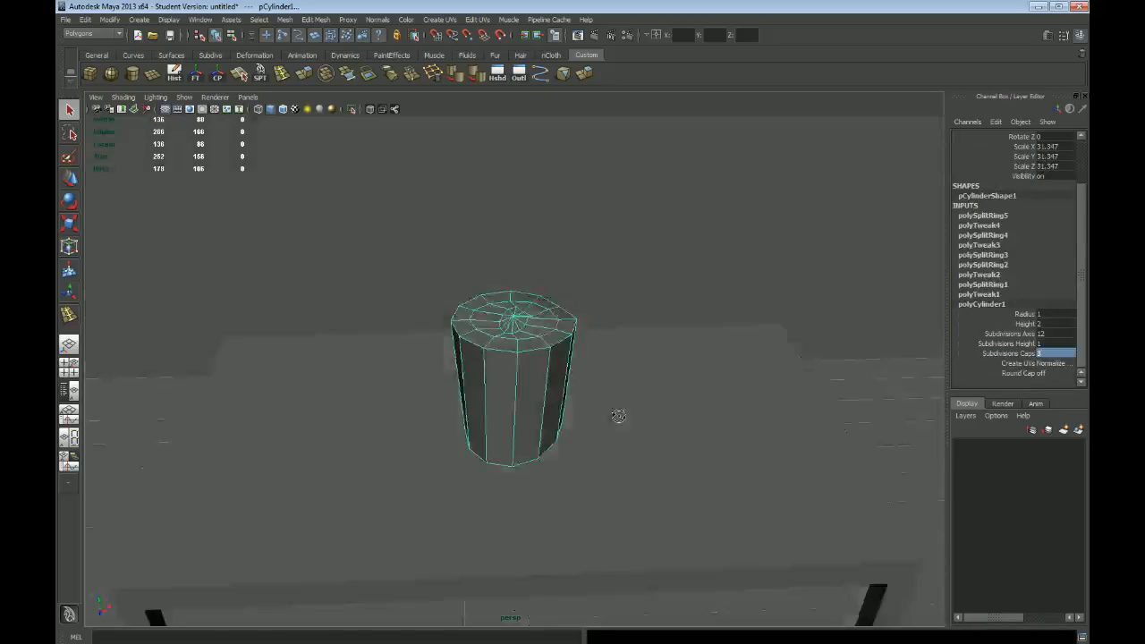
left_click_drag(618, 417, 641, 425, "alt")
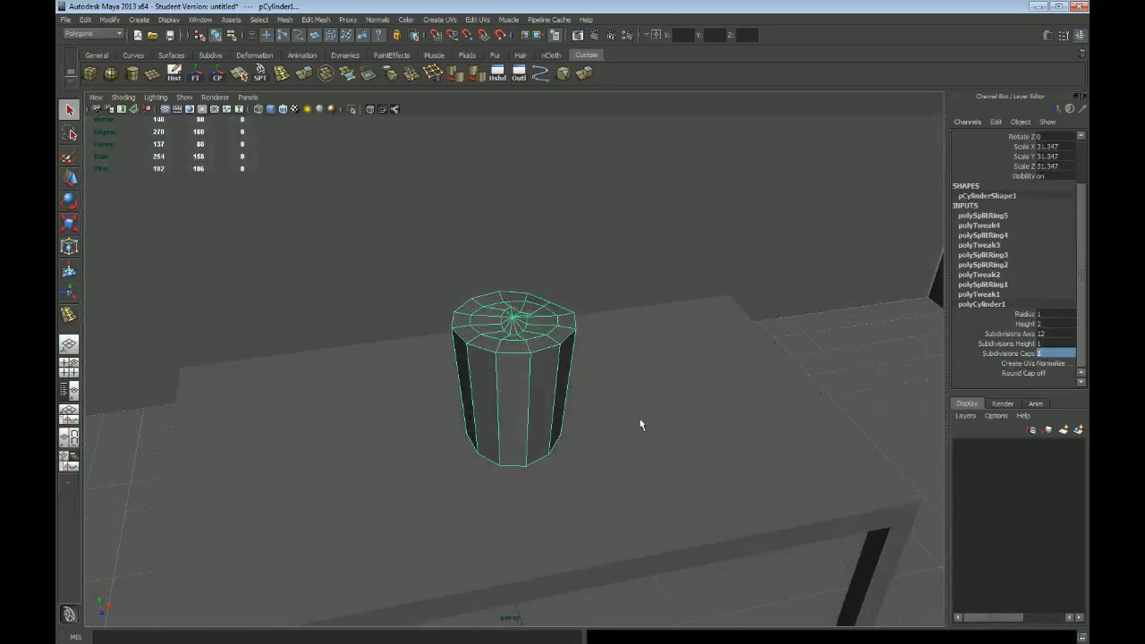
key("ctrl+z")
right_click_drag(613, 403, 558, 430, "alt")
left_click_drag(558, 430, 626, 353, "alt")
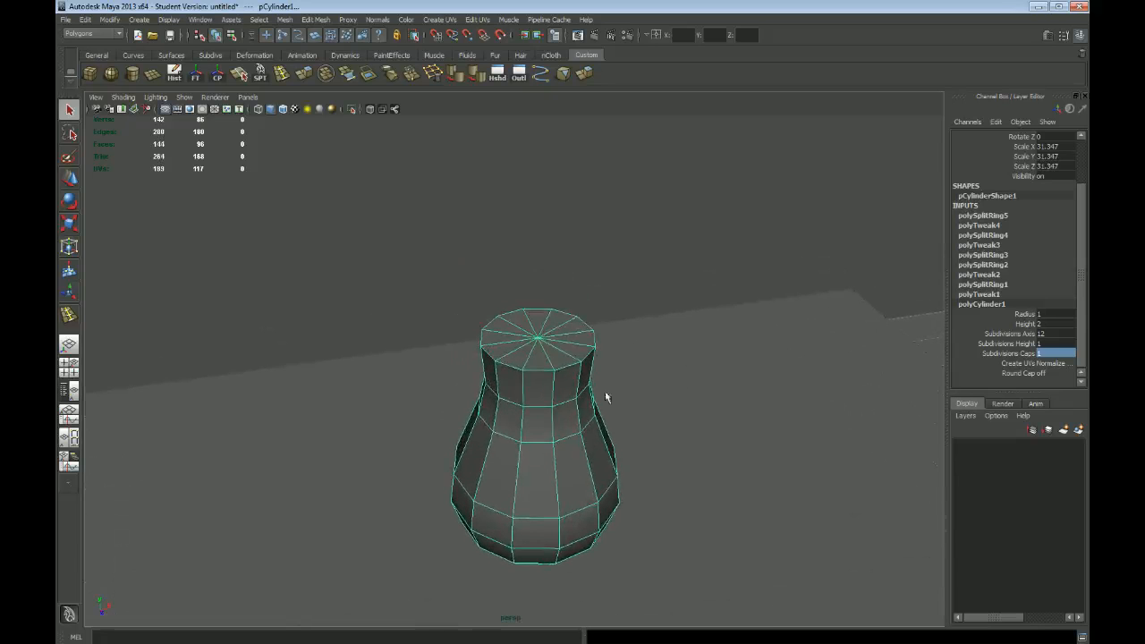
Select all twelve triangular faces of the vase's top cap.
key("F11")
right_click_drag(472, 322, 524, 365, "alt")
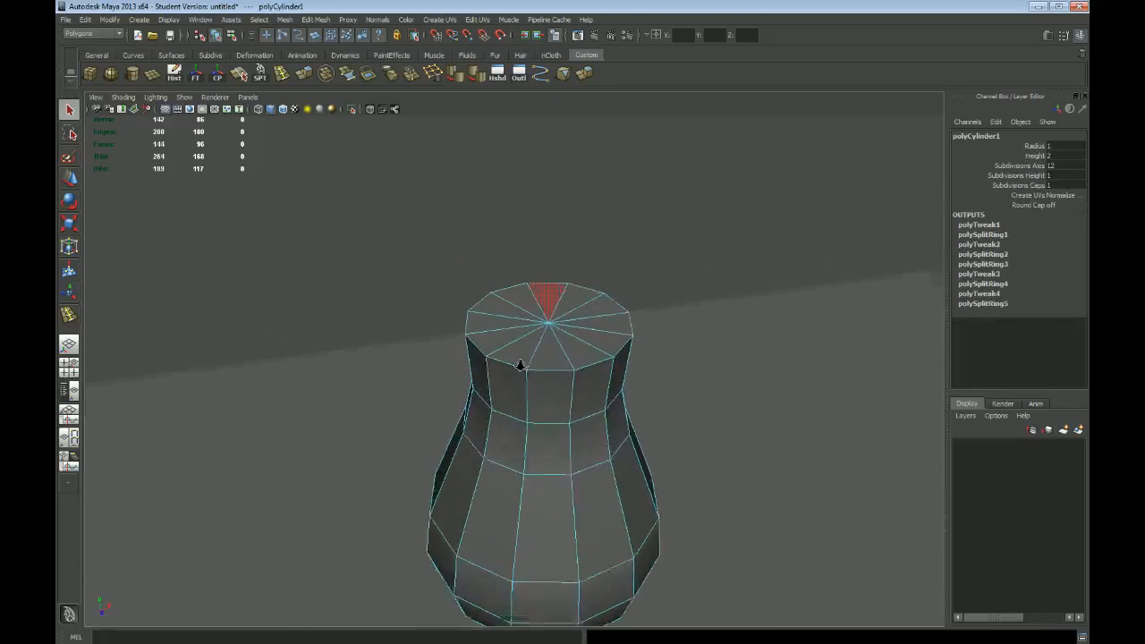
left_click_drag(524, 365, 540, 373, "alt")
left_click(539, 374)
left_click(518, 384, "shift")
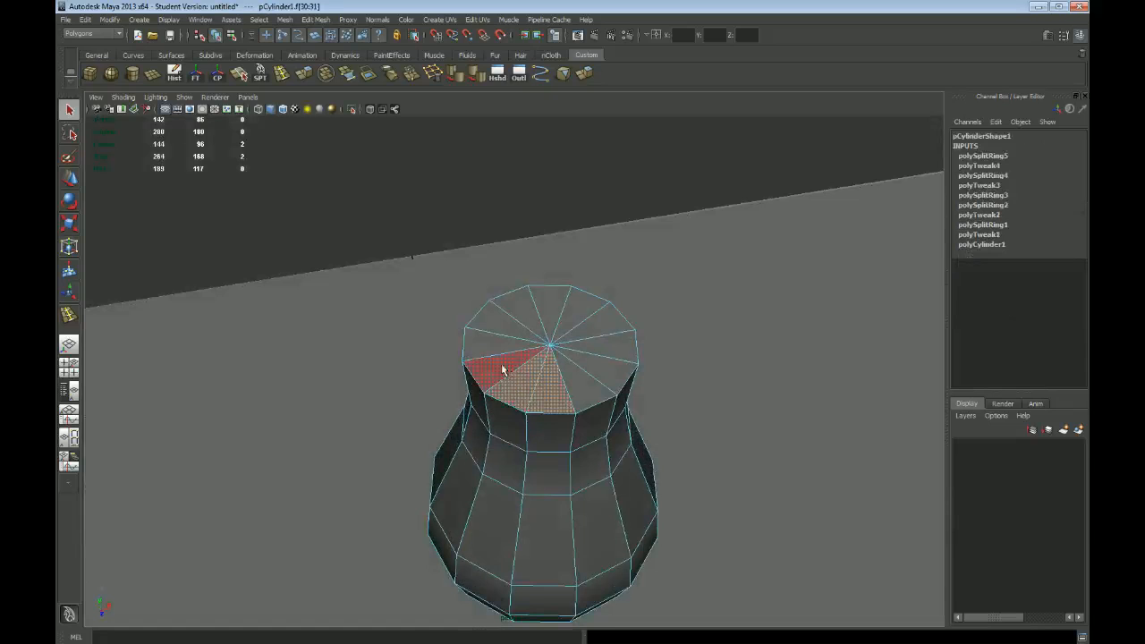
left_click(503, 368, "shift")
left_click(490, 351, "shift")
left_click(492, 327, "shift")
left_click(528, 312, "shift")
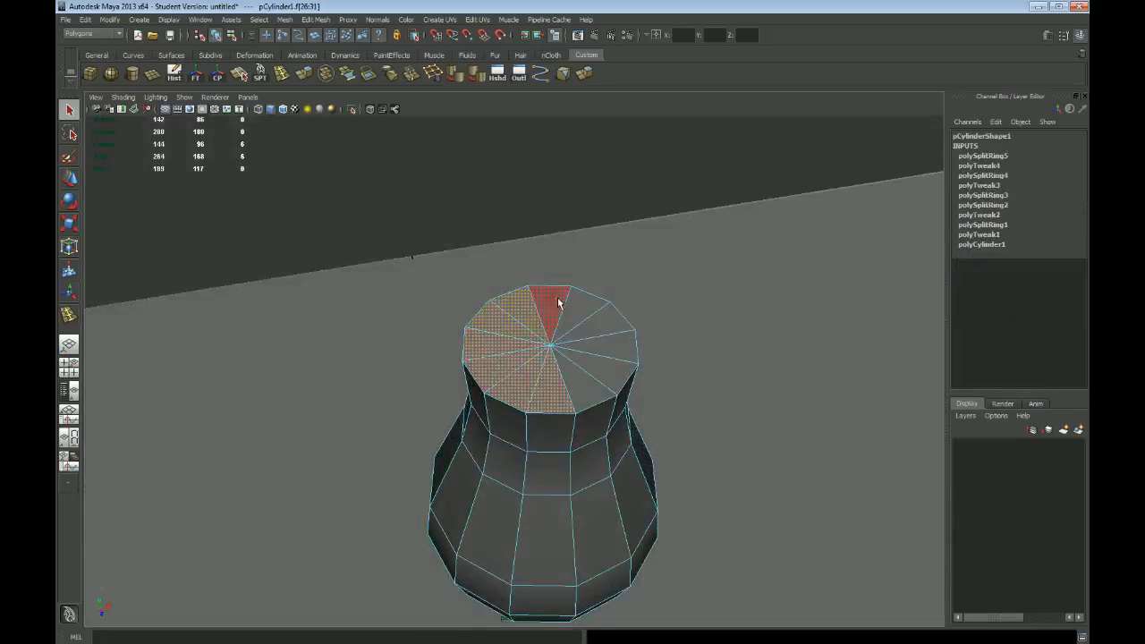
left_click(549, 306, "shift")
left_click(580, 304, "shift")
left_click(599, 324, "shift")
left_click(605, 367, "shift")
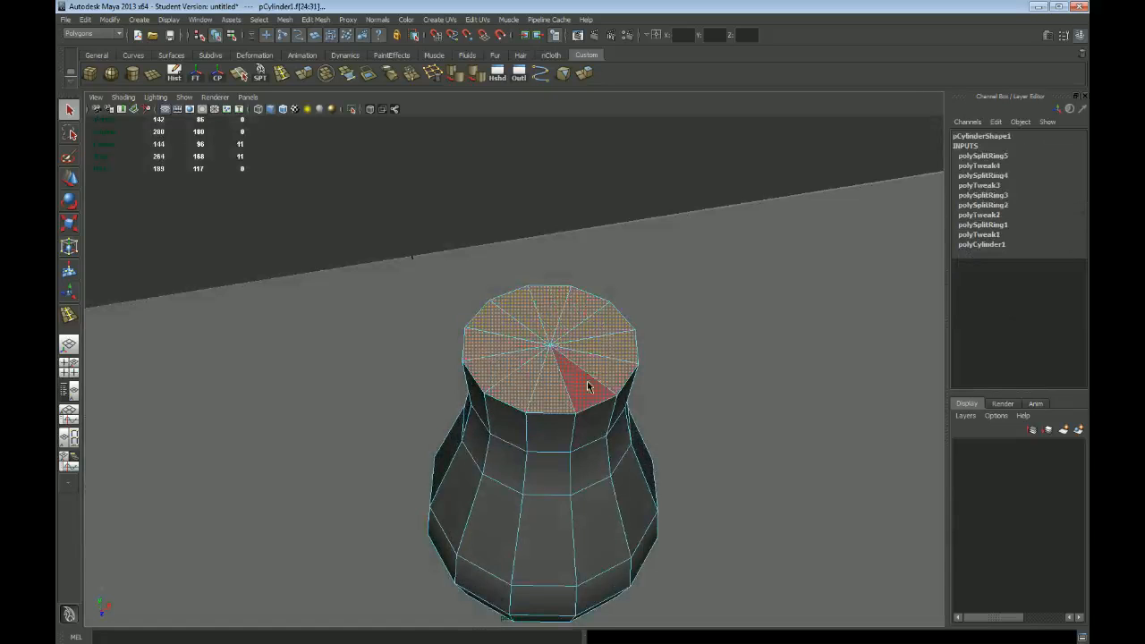
left_click(585, 385, "shift")
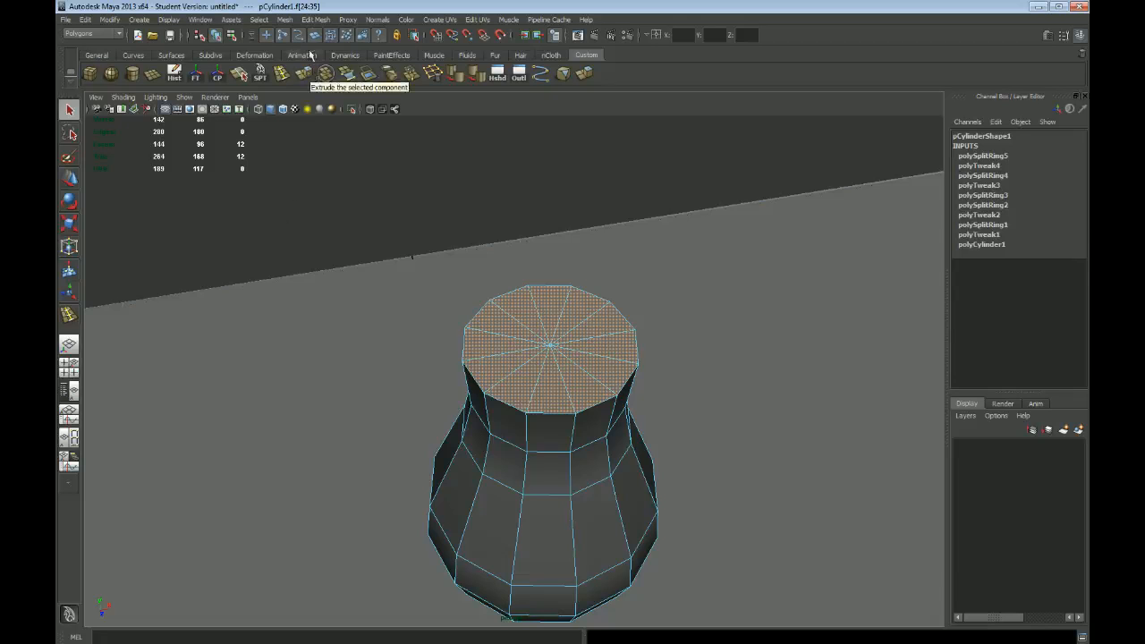
Extrude the top cap faces and scale them inward to 0.815 in X and Z, leaving a rim.
left_click(315, 19)
left_click(327, 54)
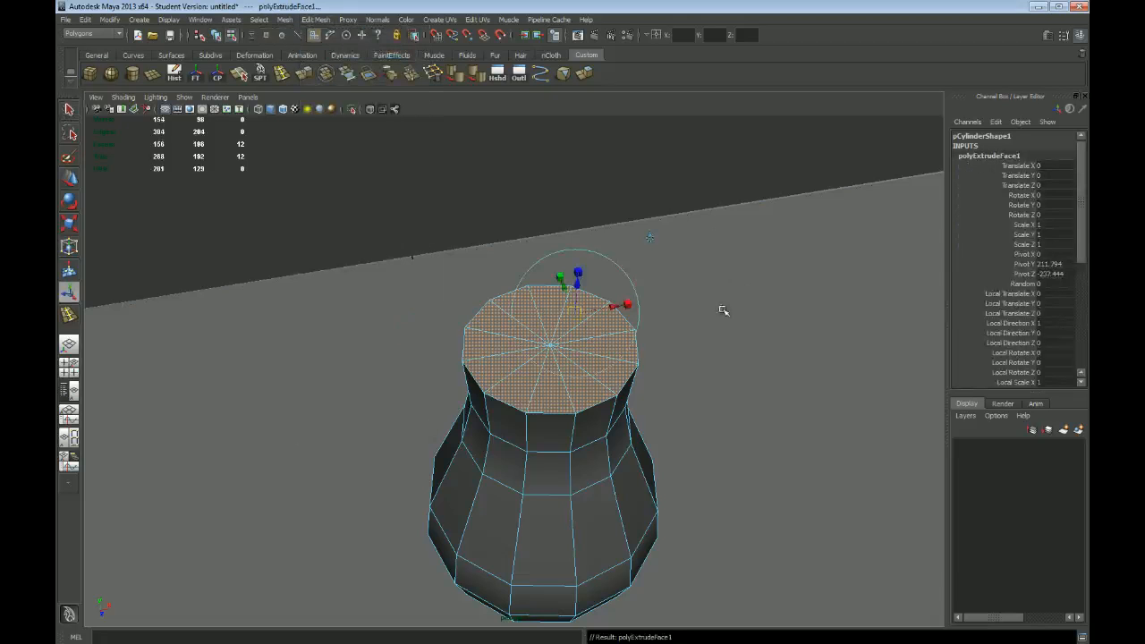
left_click_drag(723, 312, 673, 283, "alt")
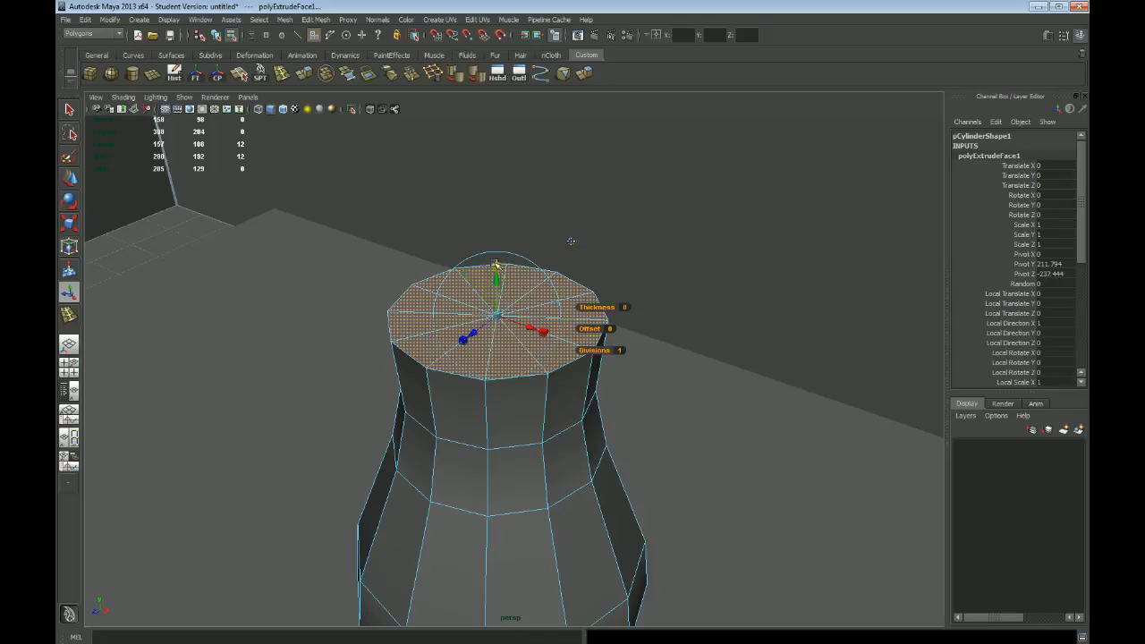
mouse_move(496, 315)
left_mouse_down()
mouse_move(514, 314)
mouse_move(479, 318)
mouse_move(493, 318)
left_mouse_up()
key("ctrl+z")
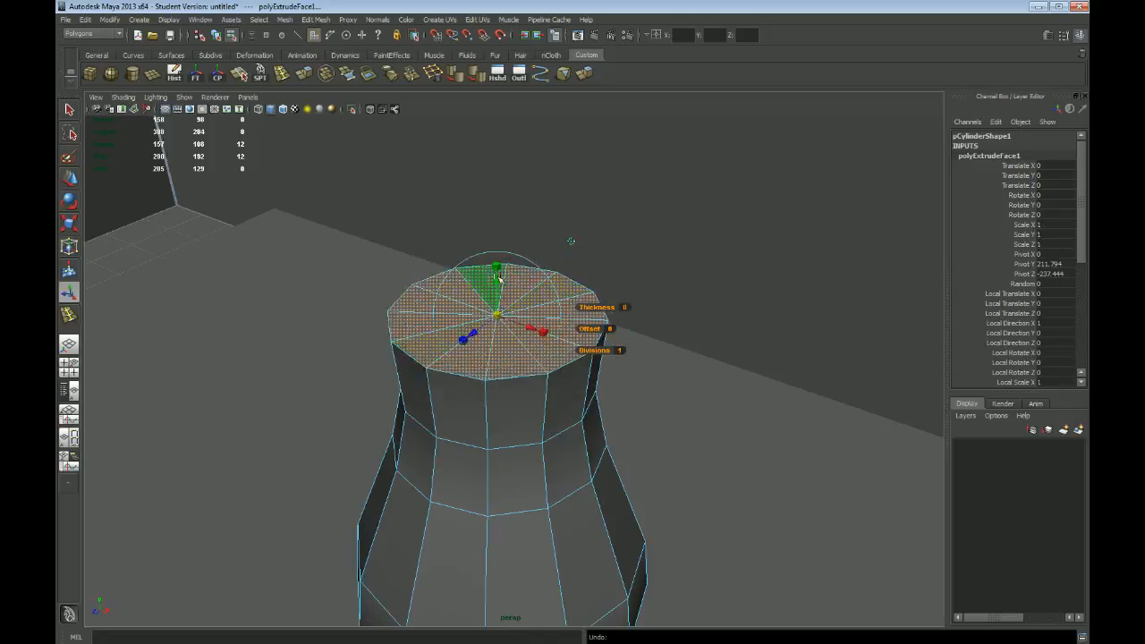
left_click_drag(497, 266, 493, 280)
right_click_drag(397, 259, 483, 269, "alt")
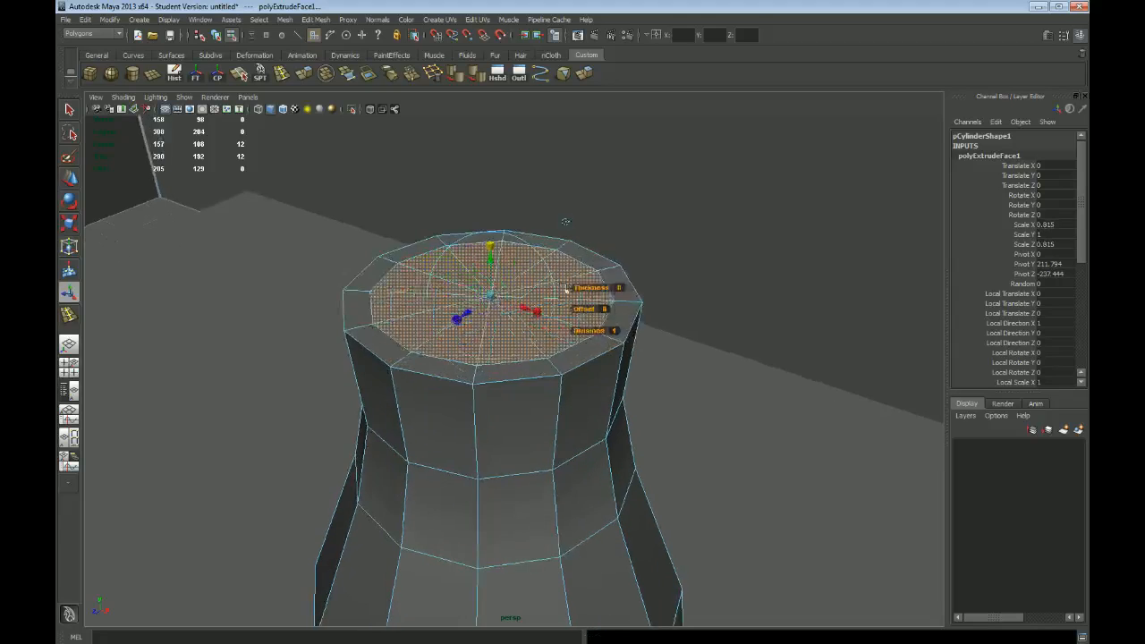
Extrude the inset cap faces again and move them straight down to start hollowing the vase's opening.
left_click_drag(750, 278, 749, 301, "alt")
right_click_drag(749, 301, 529, 256, "alt")
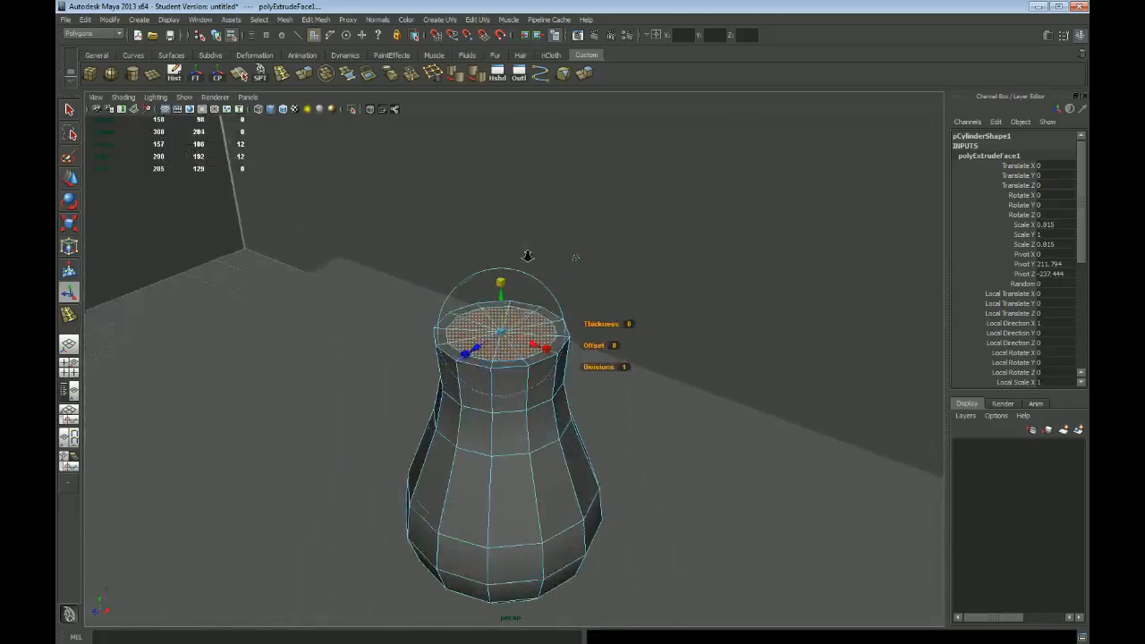
mouse_move(646, 279)
left_mouse_down("alt")
mouse_move(740, 302)
mouse_move(644, 281)
left_mouse_up("alt")
right_click_drag(438, 232, 546, 259, "alt")
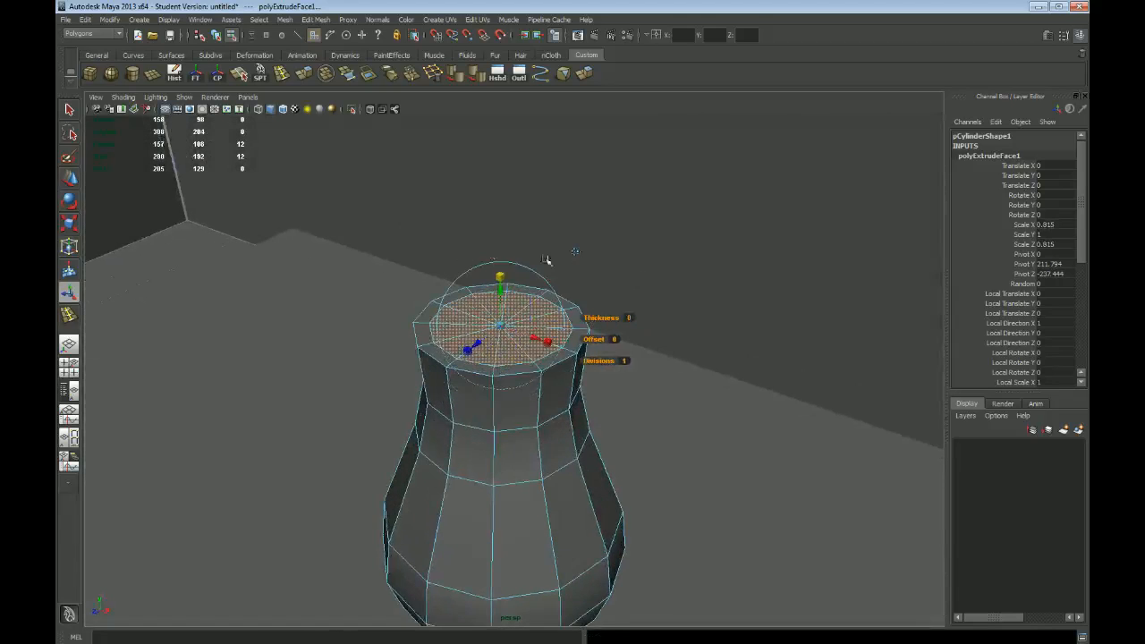
right_click_drag(715, 300, 641, 276, "alt")
left_click_drag(641, 277, 659, 288, "alt")
middle_click_drag(716, 347, 708, 314, "alt")
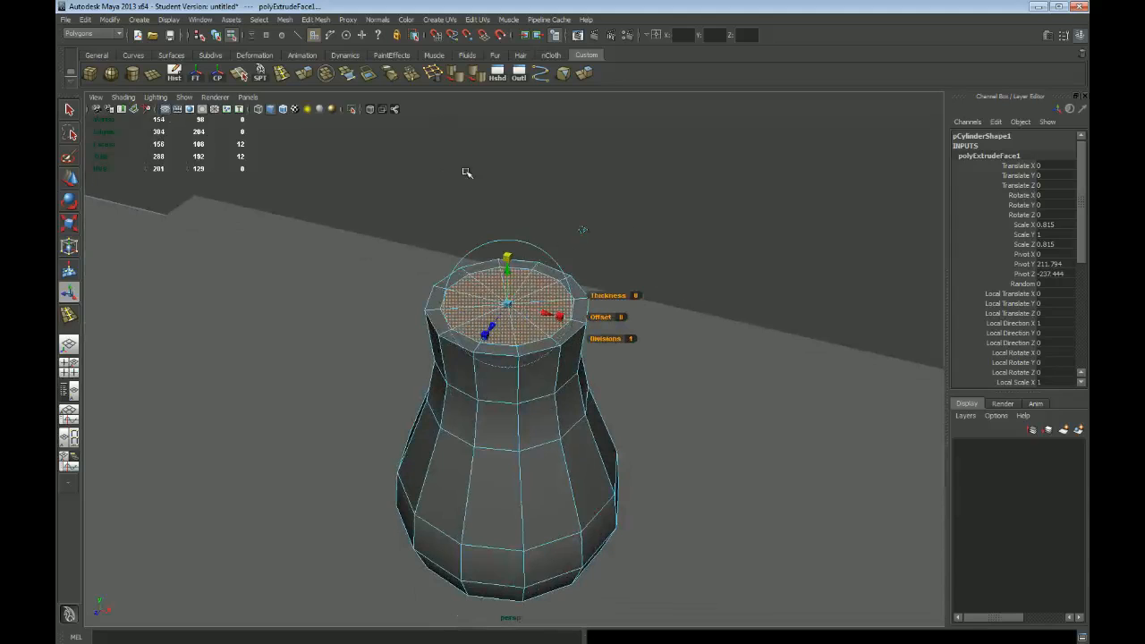
key("ctrl+e")
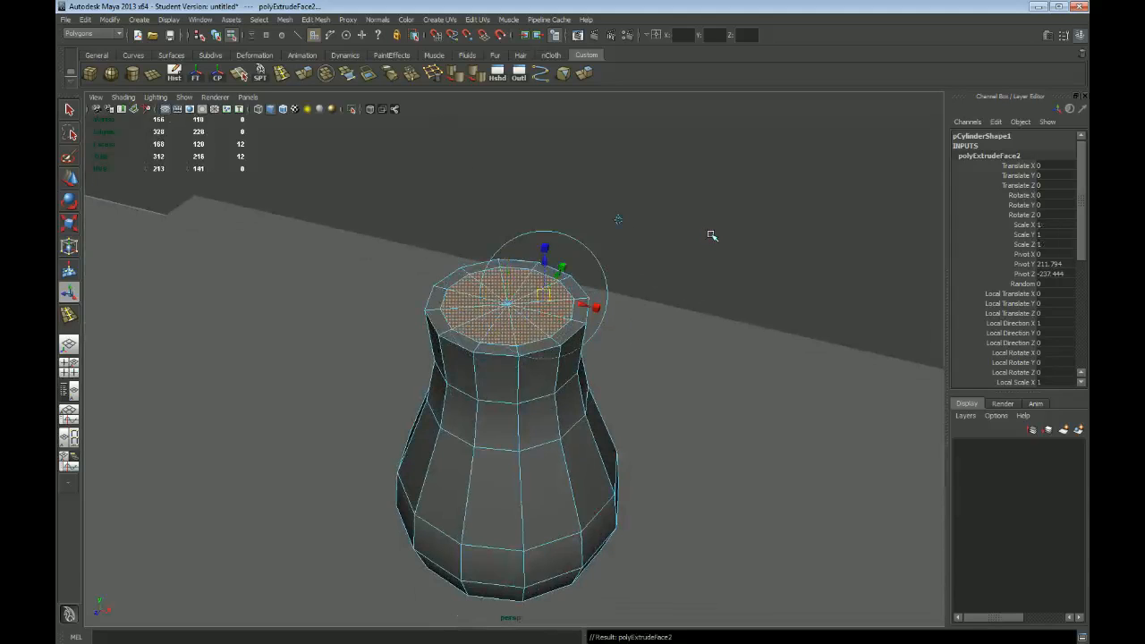
key("w")
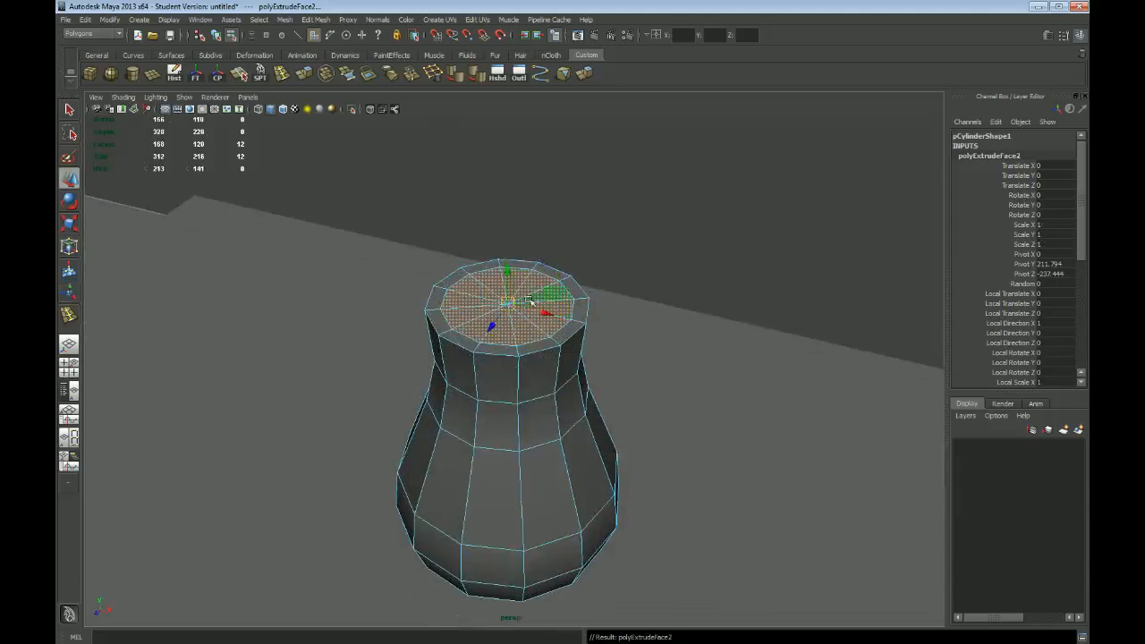
left_click_drag(506, 274, 509, 290)
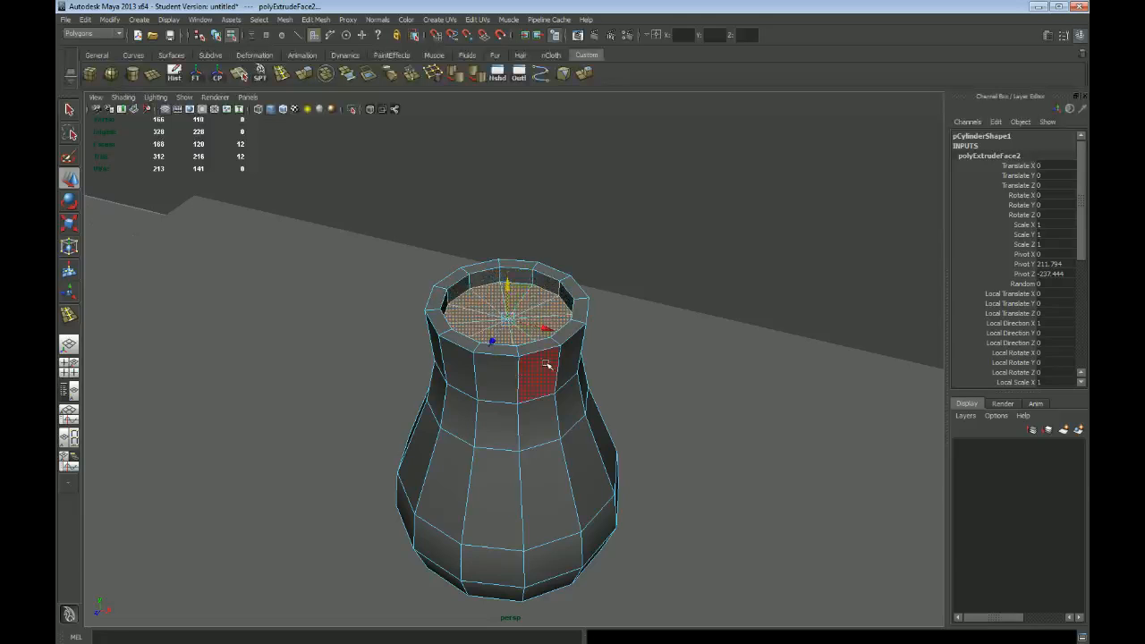
In the front view, lower the extruded faces level with the upper neck loop and scale them inward inside the outer wall.
key("space")
key("space")
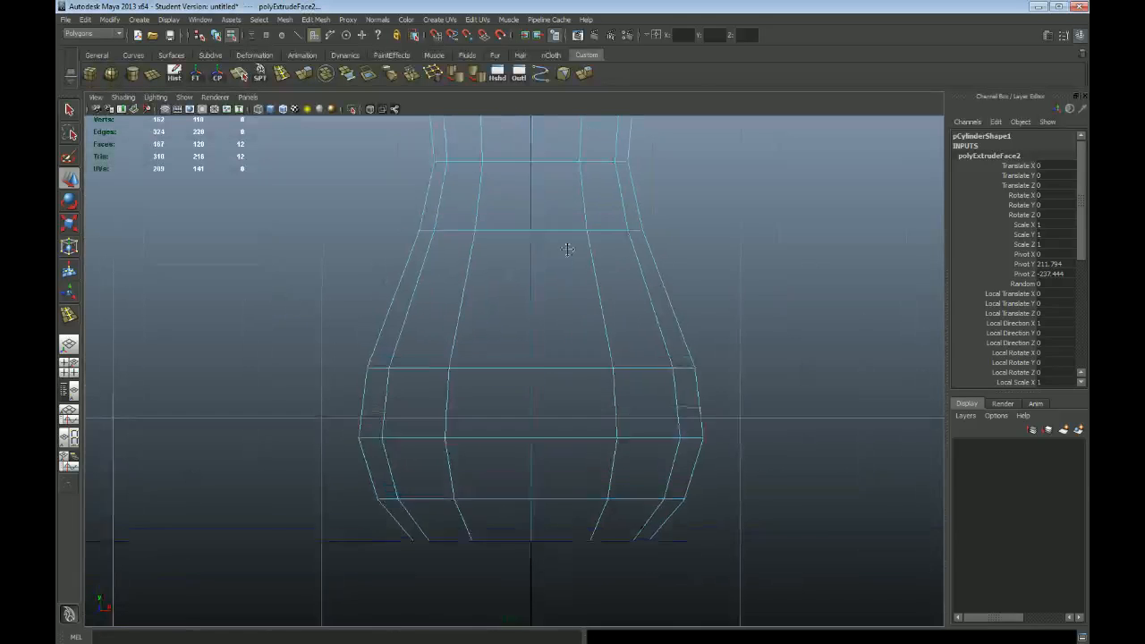
middle_click_drag(567, 250, 564, 395, "alt")
scroll(564, 395, "down", 1)
left_click_drag(527, 221, 517, 314)
key("r")
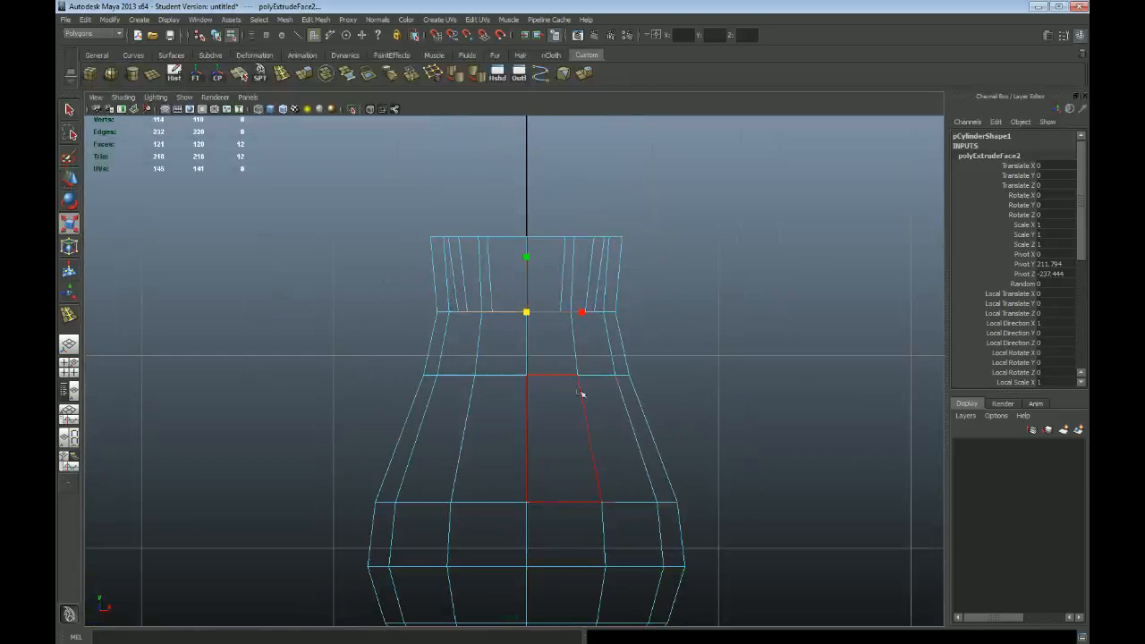
Extrude the inner faces again, lower them level with the neck's base loop, and scale them outward to follow the wall.
scroll(577, 393, "down", 1)
middle_click_drag(573, 396, 567, 319, "alt")
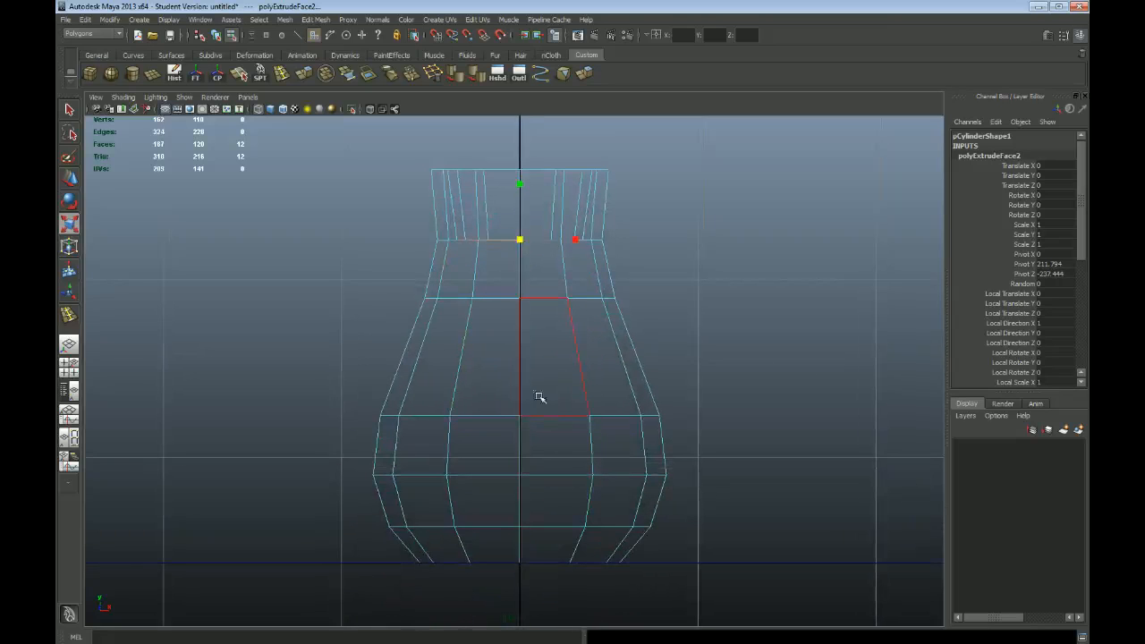
left_click(525, 296)
key("ctrl+e")
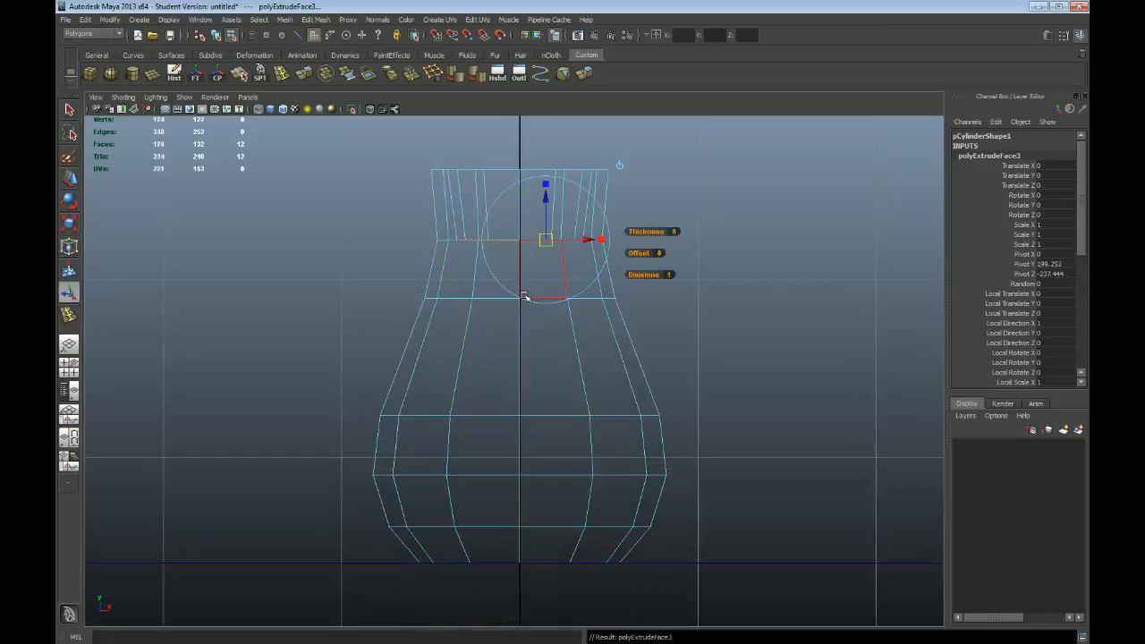
key("w")
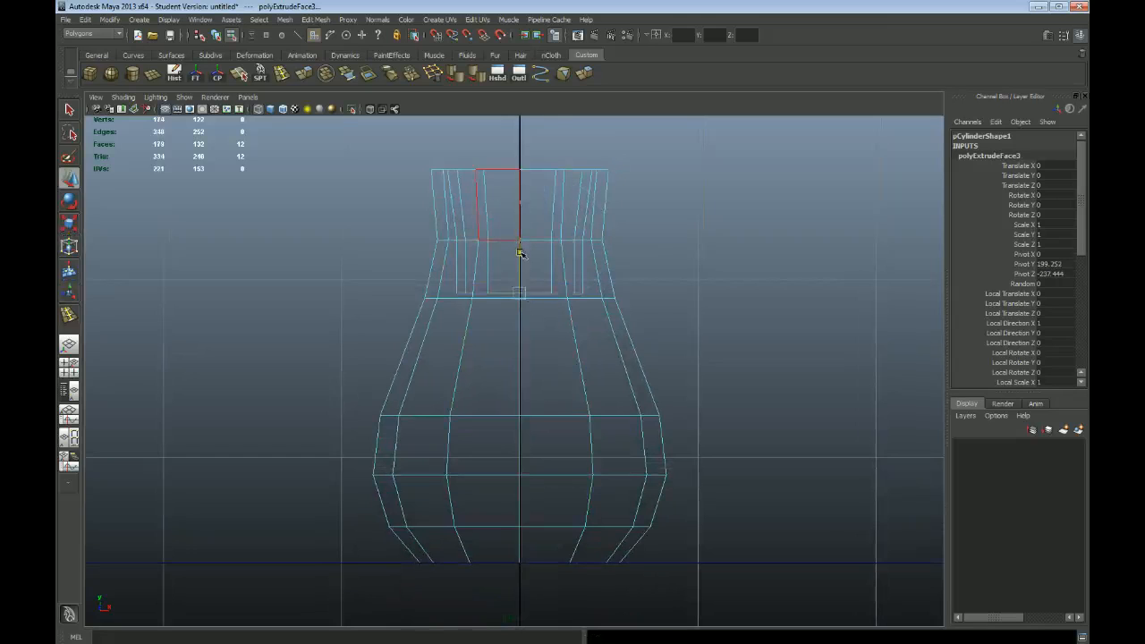
key("r")
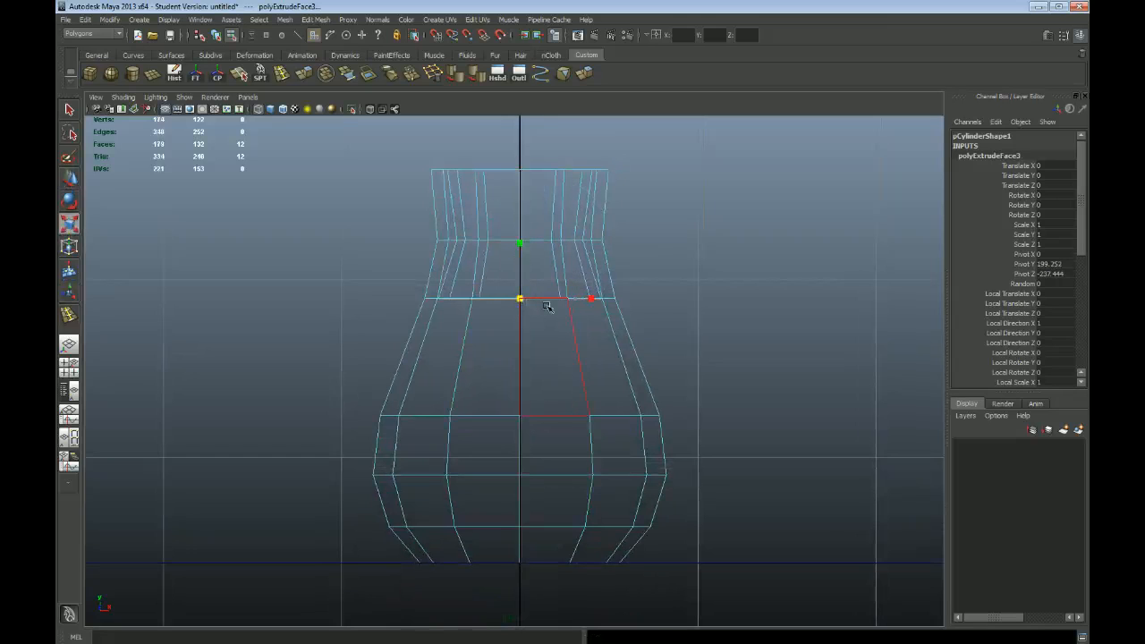
Extrude the inner faces again, lower them to the edge loop at the body's upper shoulder, and scale them outward inside the wall.
key("g")
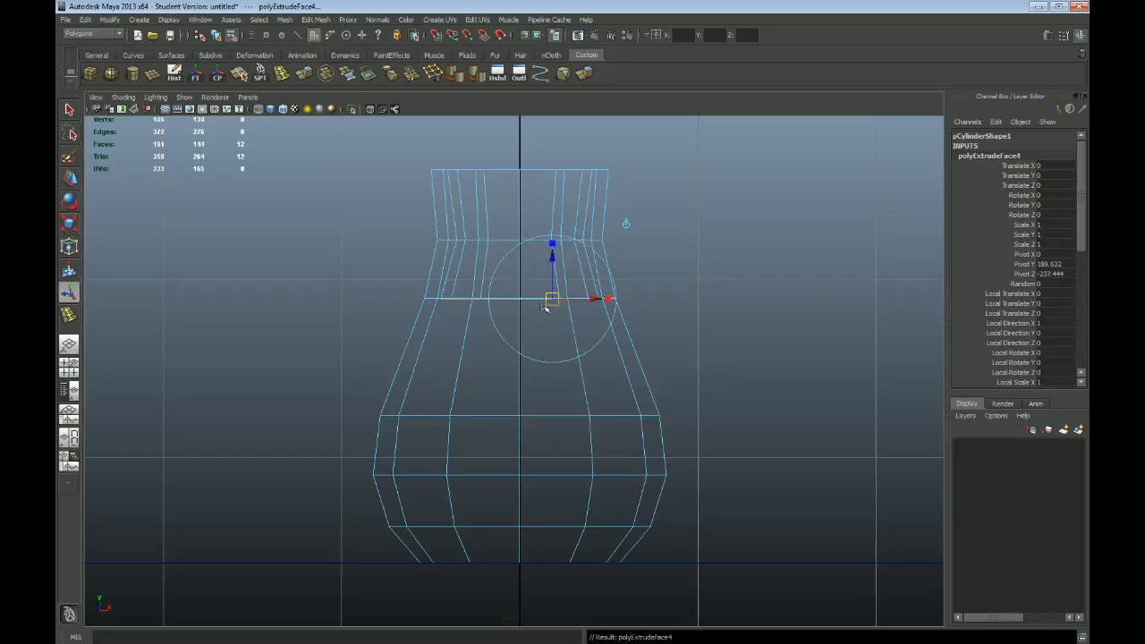
key("w")
left_click_drag(520, 261, 524, 371)
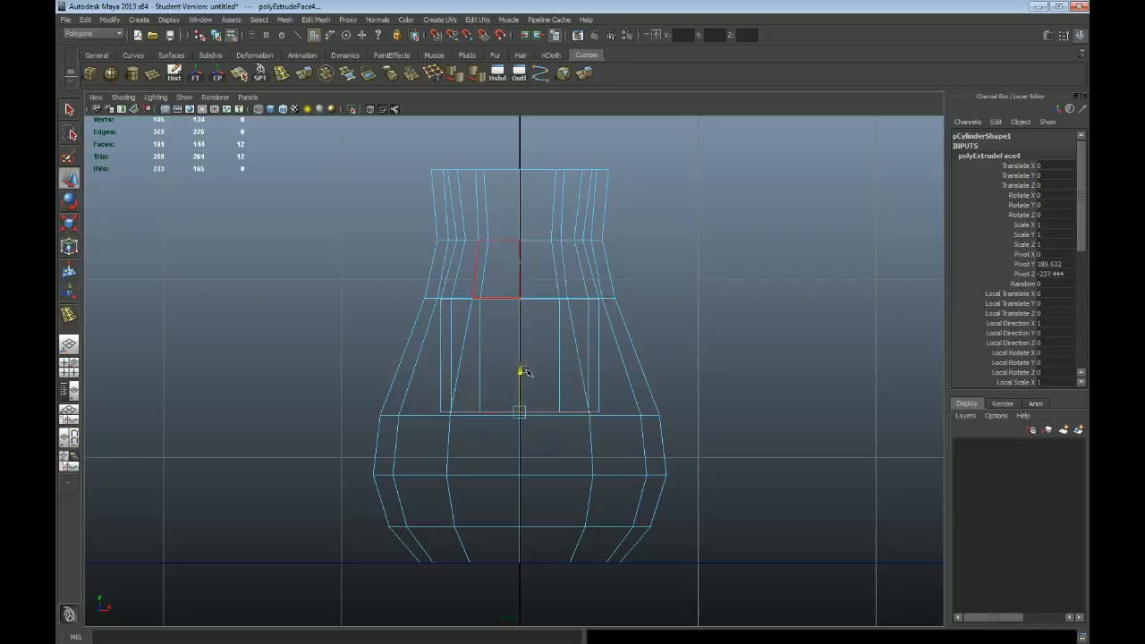
key("r")
left_click_drag(523, 413, 574, 417)
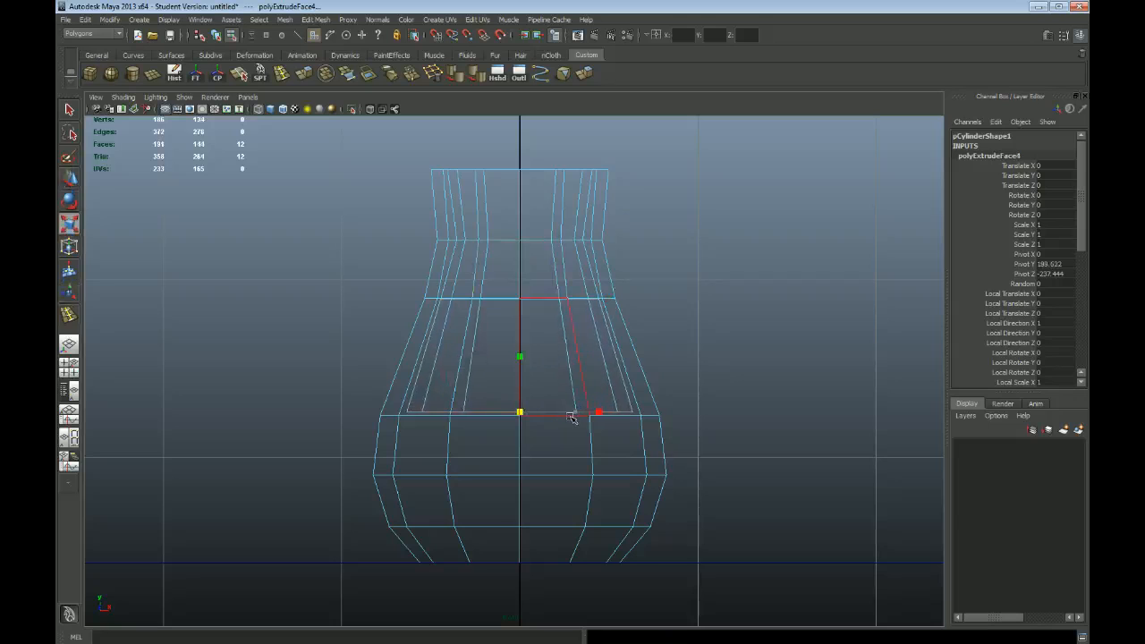
Extrude the inner faces down to the body's widest edge loop and scale them slightly outward to follow the outer wall.
key("w")
left_click_drag(522, 370, 524, 435)
key("ctrl+e")
key("w")
key("r")
left_click_drag(535, 475, 543, 477)
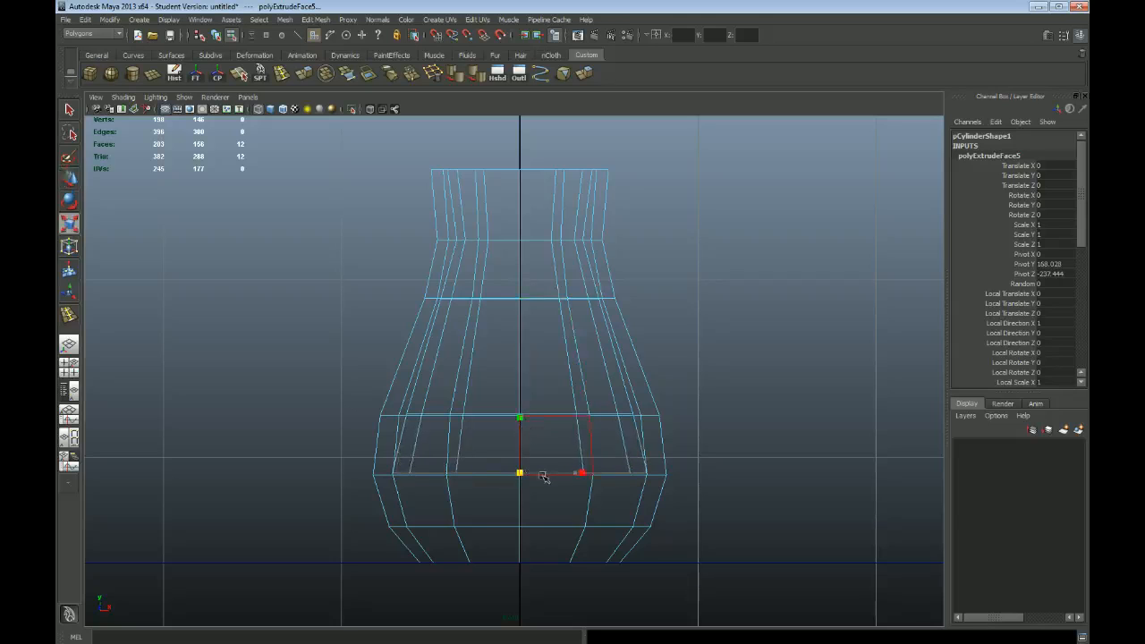
Extrude the inner faces down to the edge loop just above the vase's base and scale them inward inside the tapering wall.
key("ctrl+e")
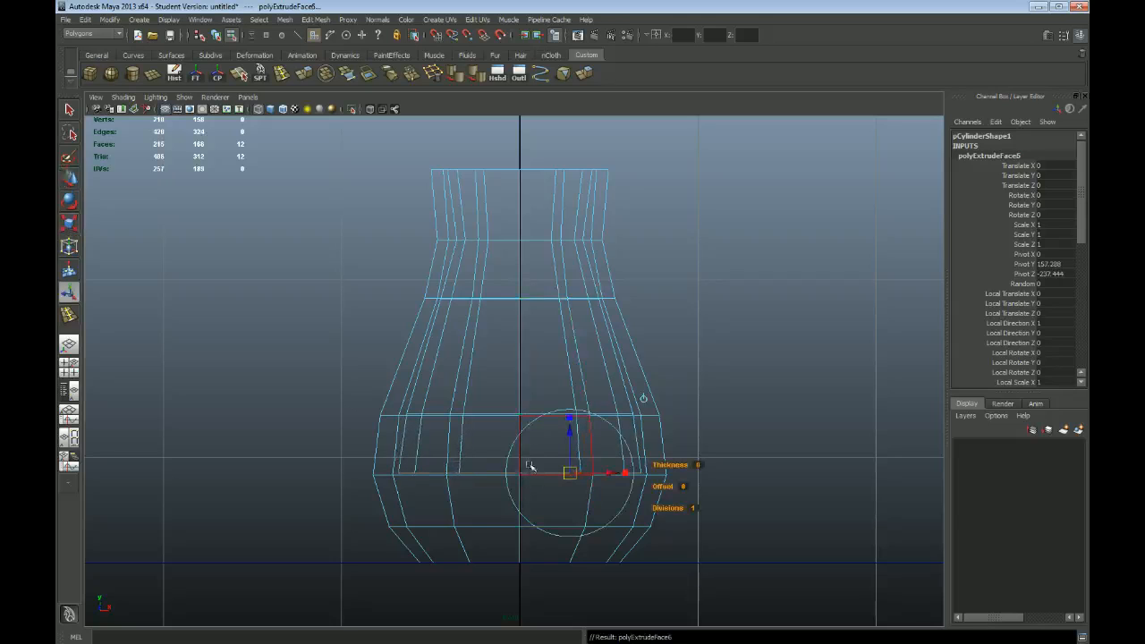
key("w")
left_click_drag(518, 429, 527, 482)
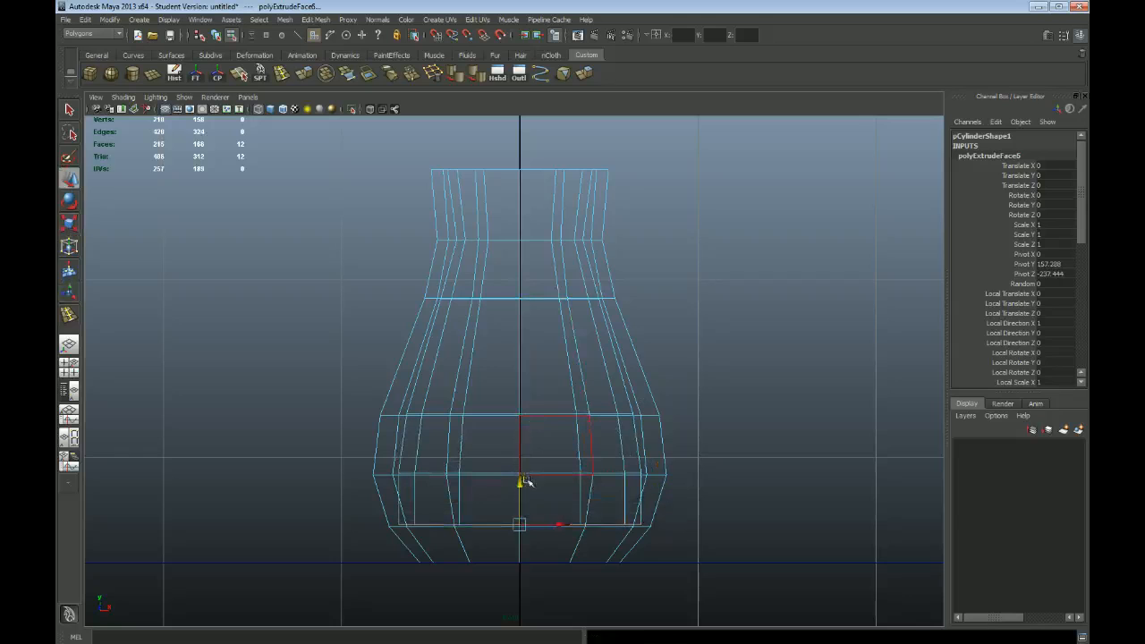
key("r")
left_click_drag(527, 525, 501, 525)
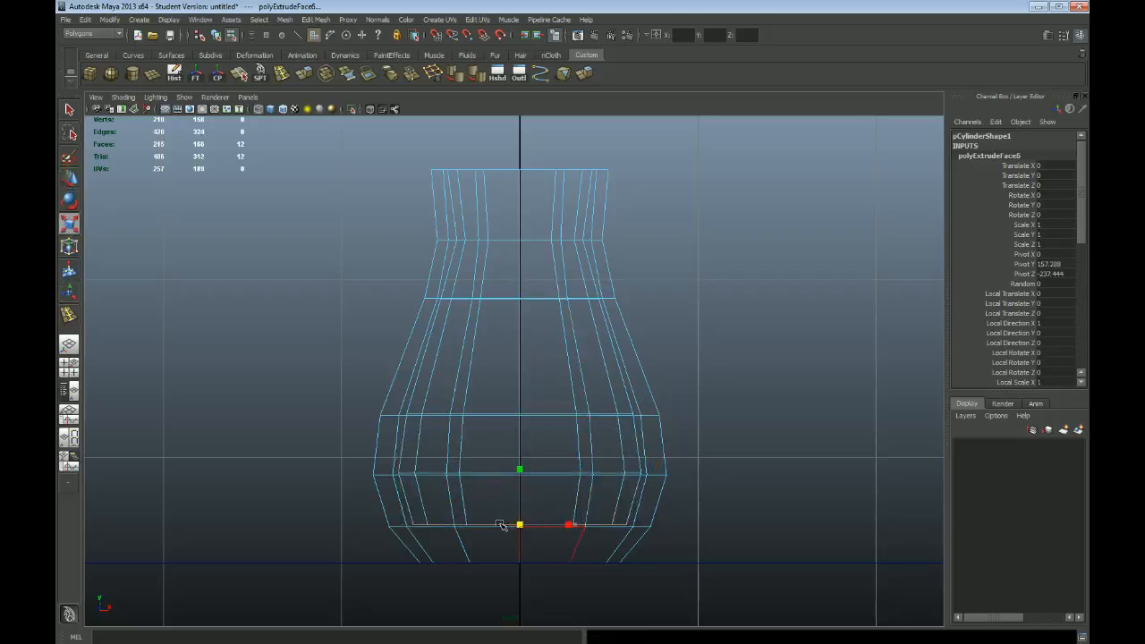
Extrude the lowest inner faces once more to continue the hollow toward the vase's base.
key("ctrl+e")
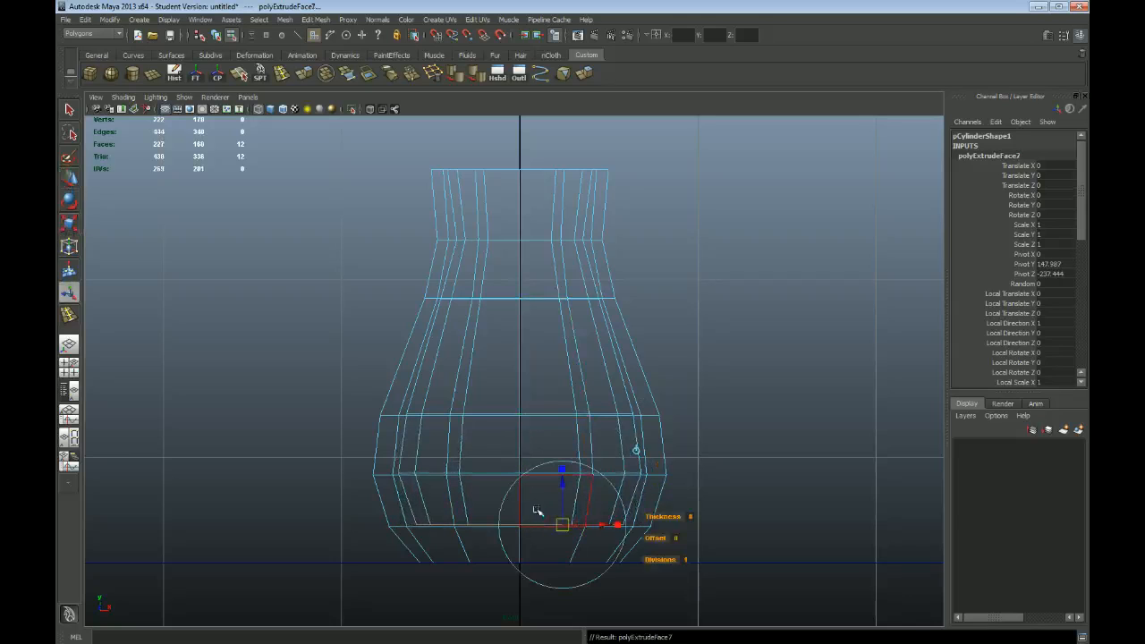